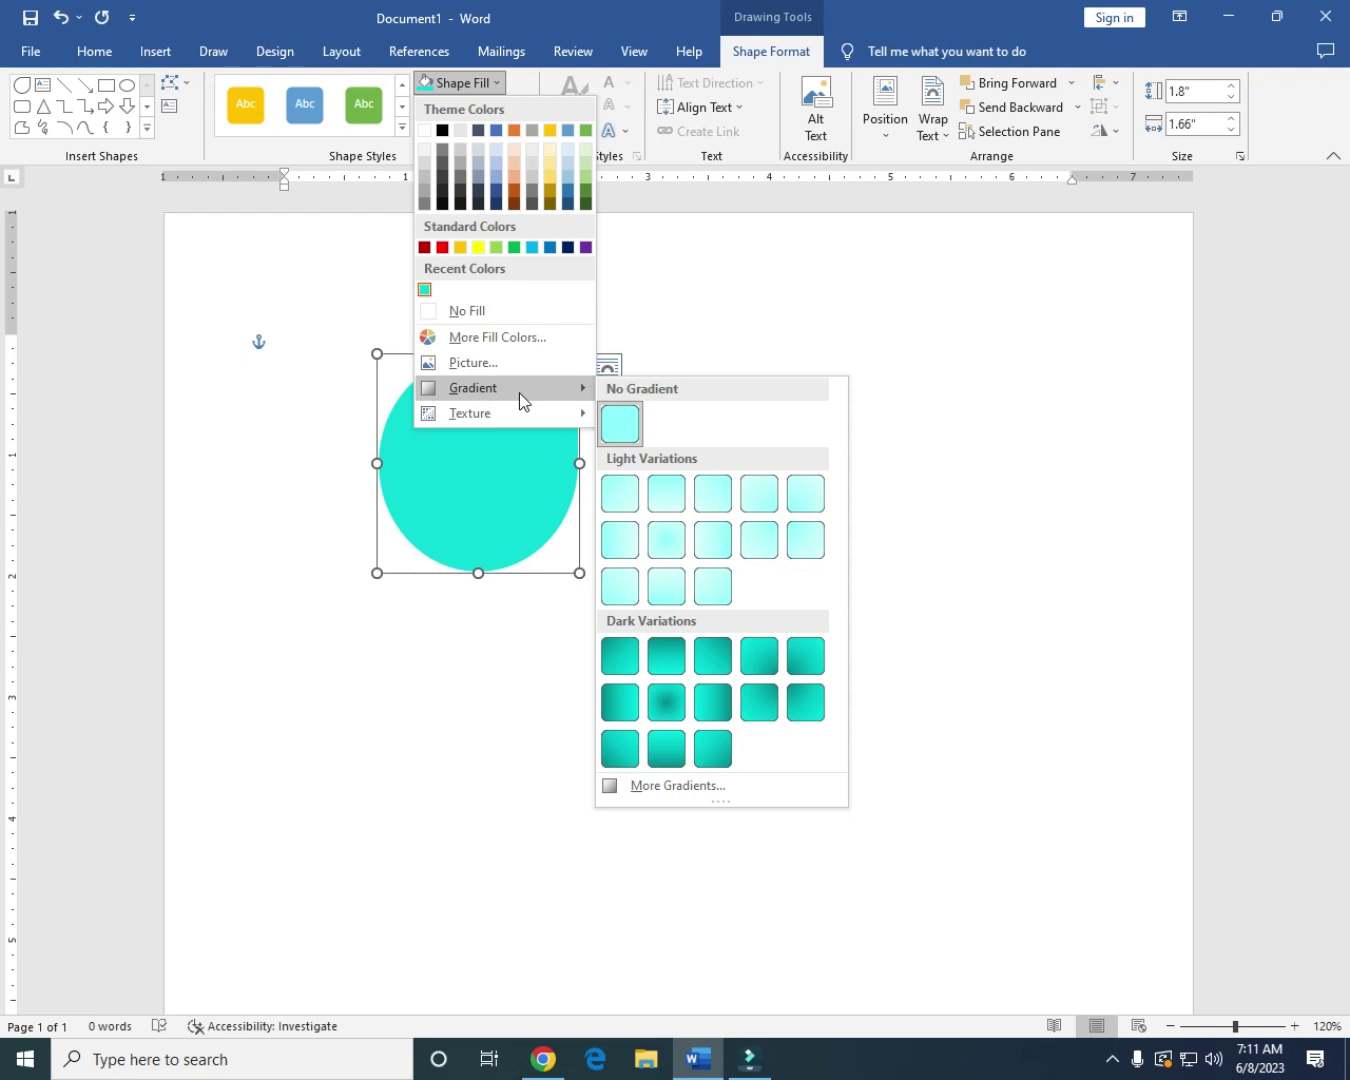
Step: Fill the teardrop with the brown crumpled paper texture and give it a yellow outline
mouse_move(512, 412)
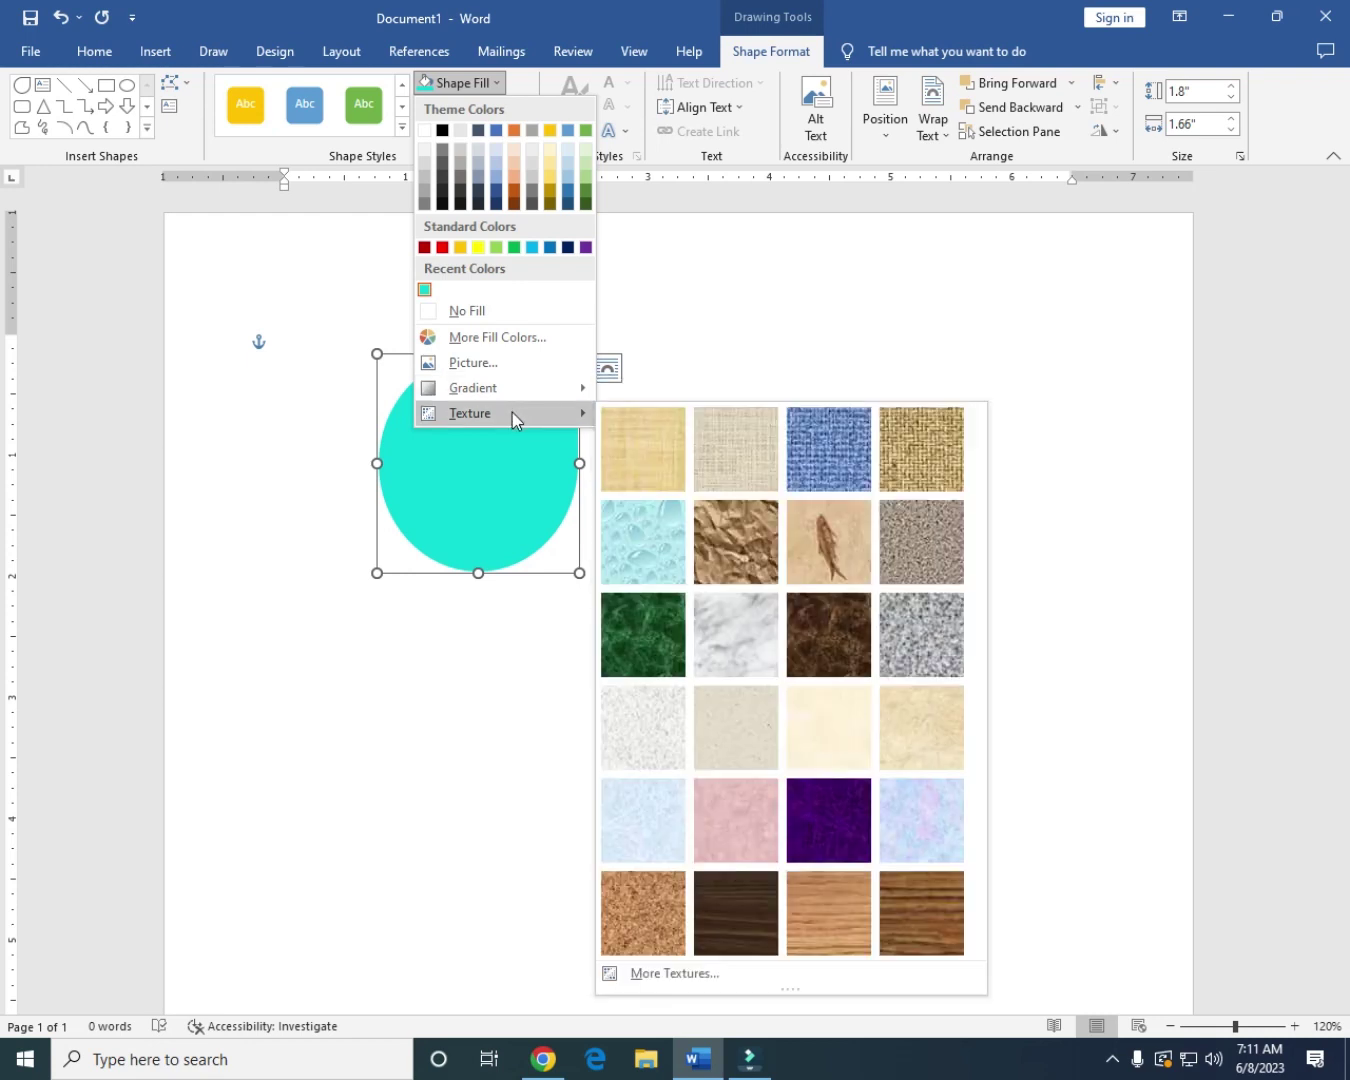
left_click(728, 538)
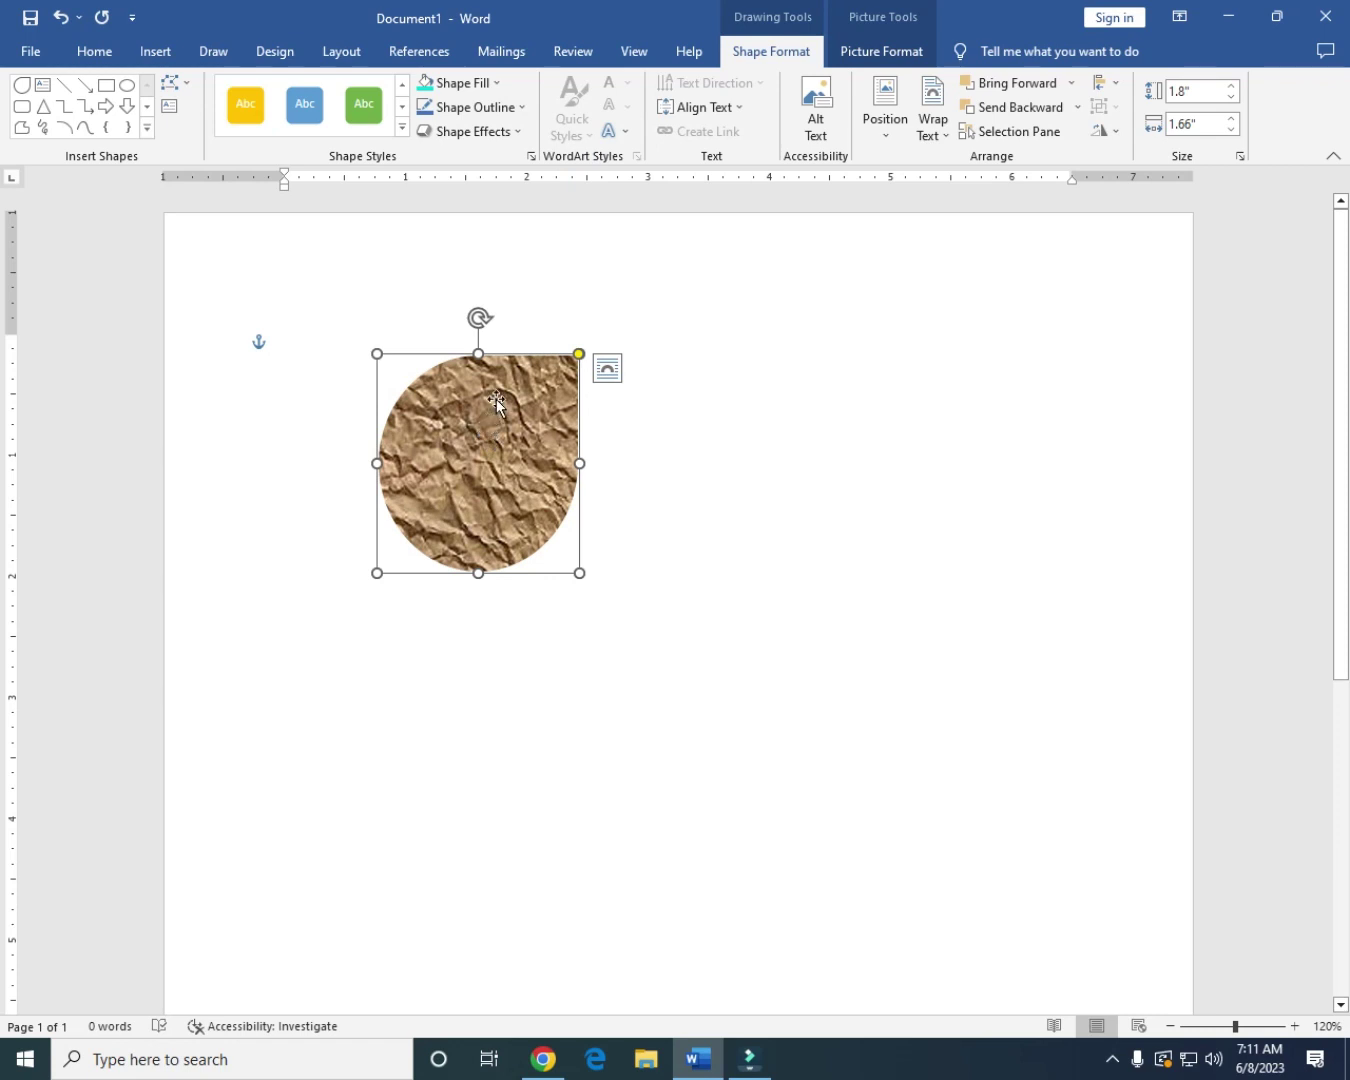
left_click(522, 108)
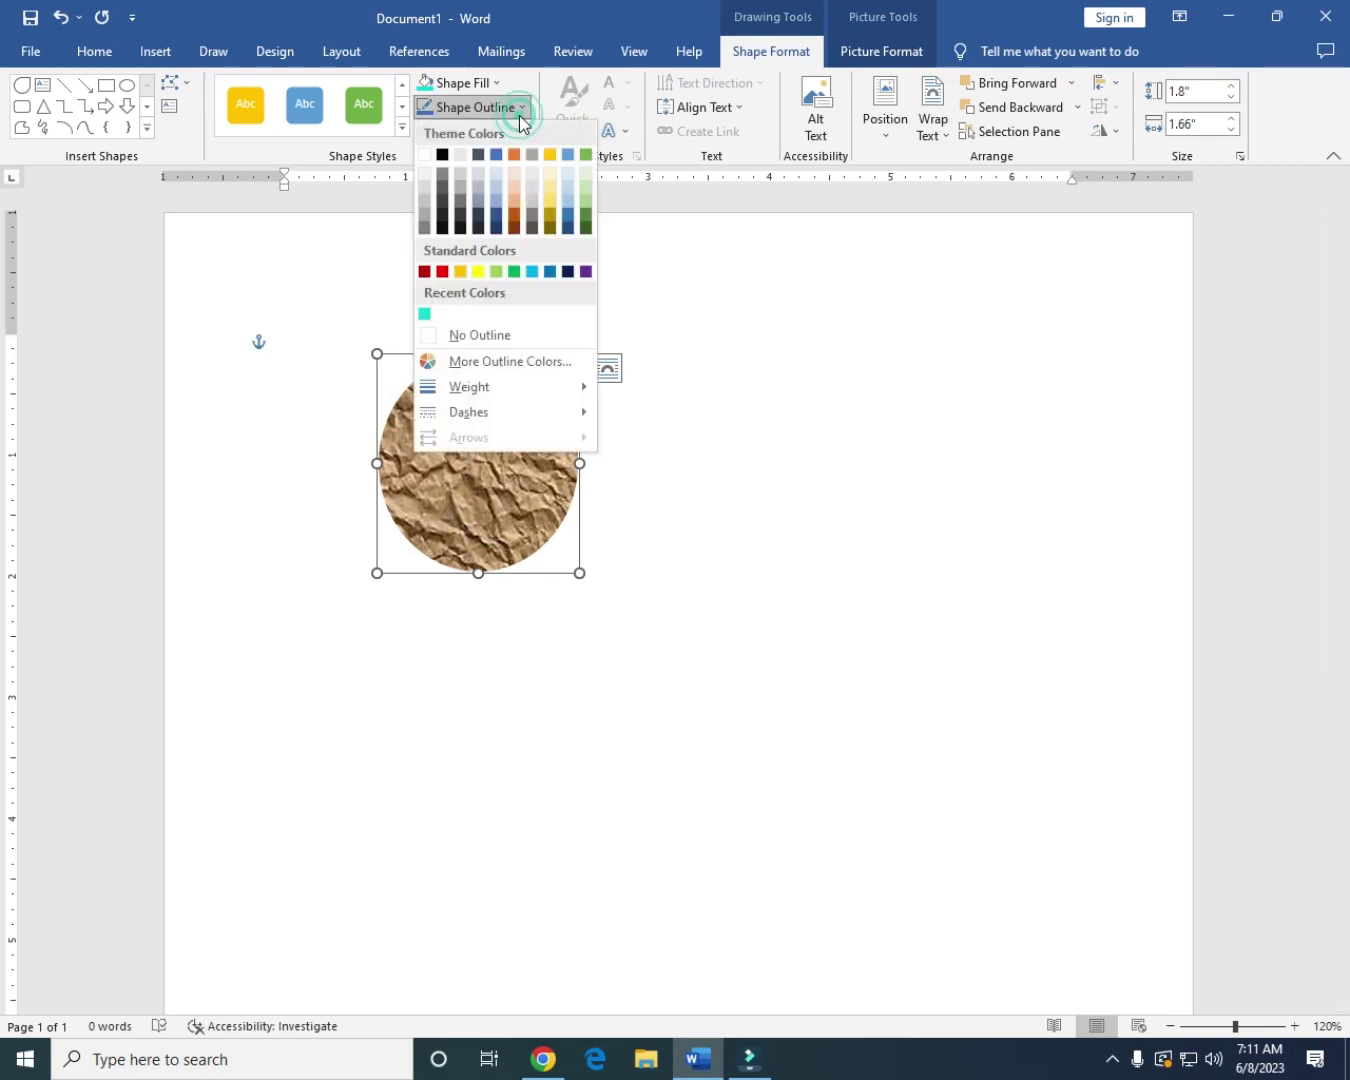
left_click(478, 271)
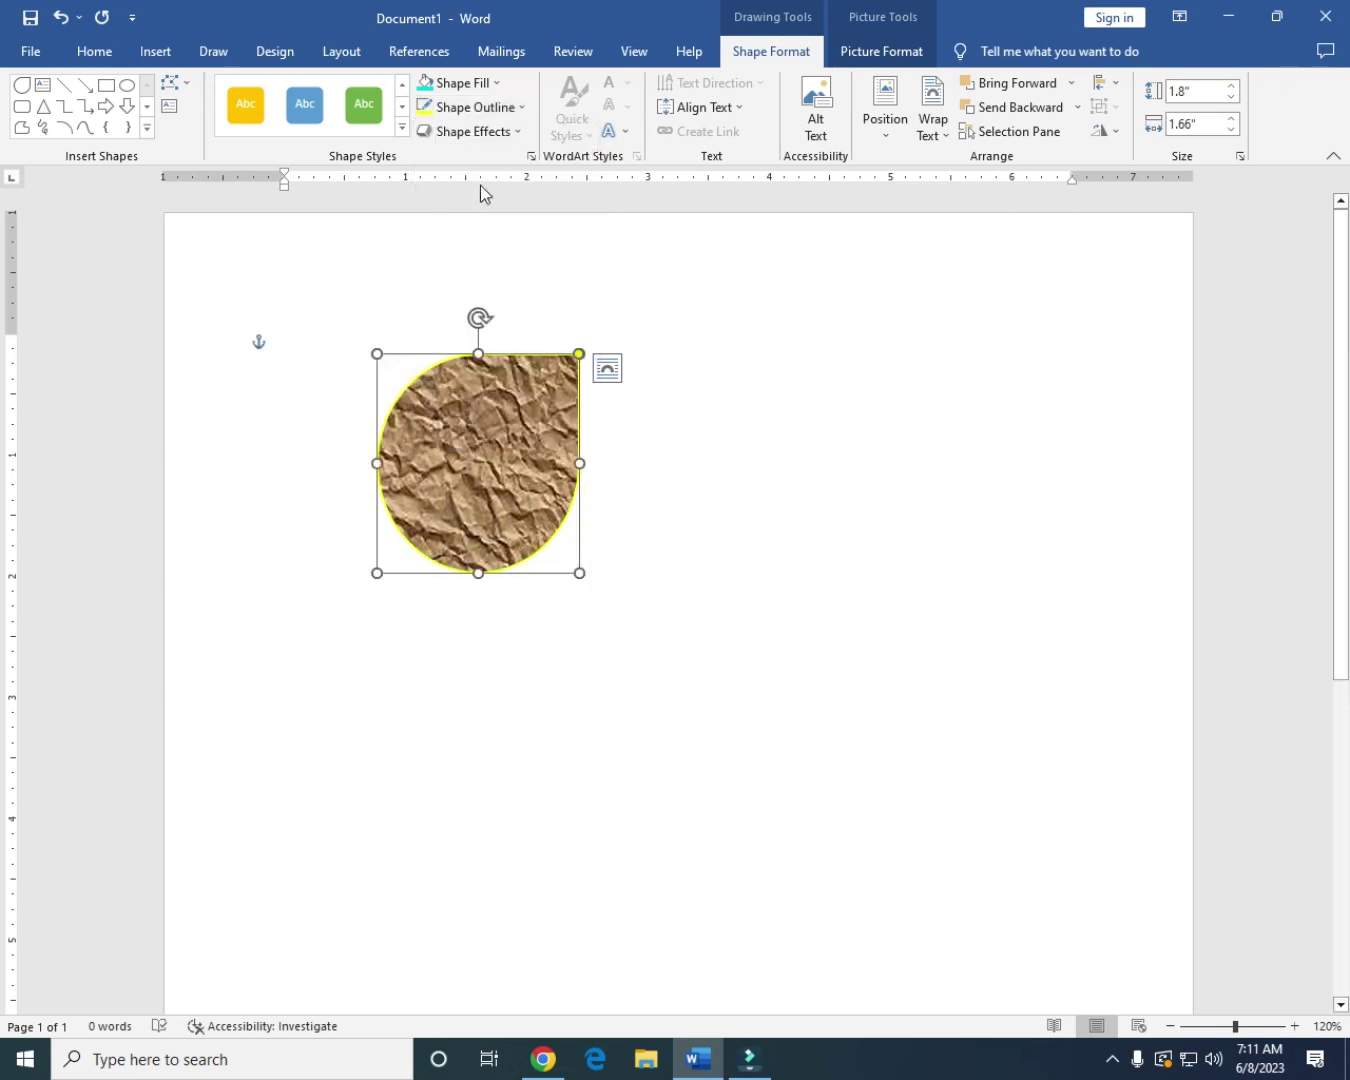
Step: Examine the preset, shadow, reflection, glow, soft edge and 3-D rotation effects for the teardrop, keeping No Rotation
left_click(511, 129)
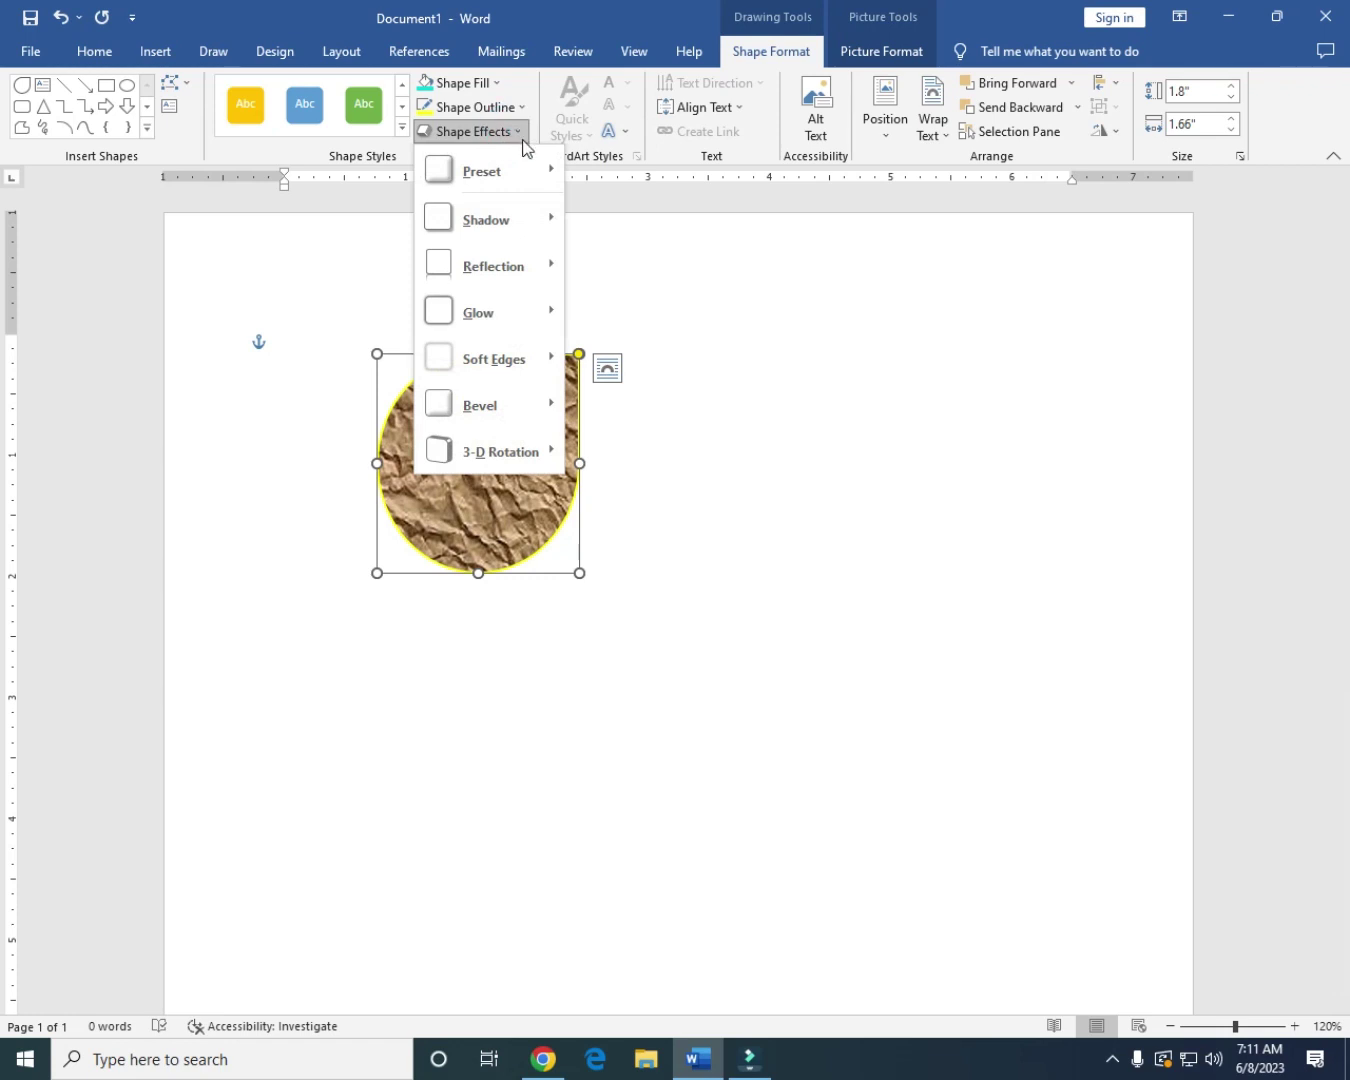
mouse_move(528, 183)
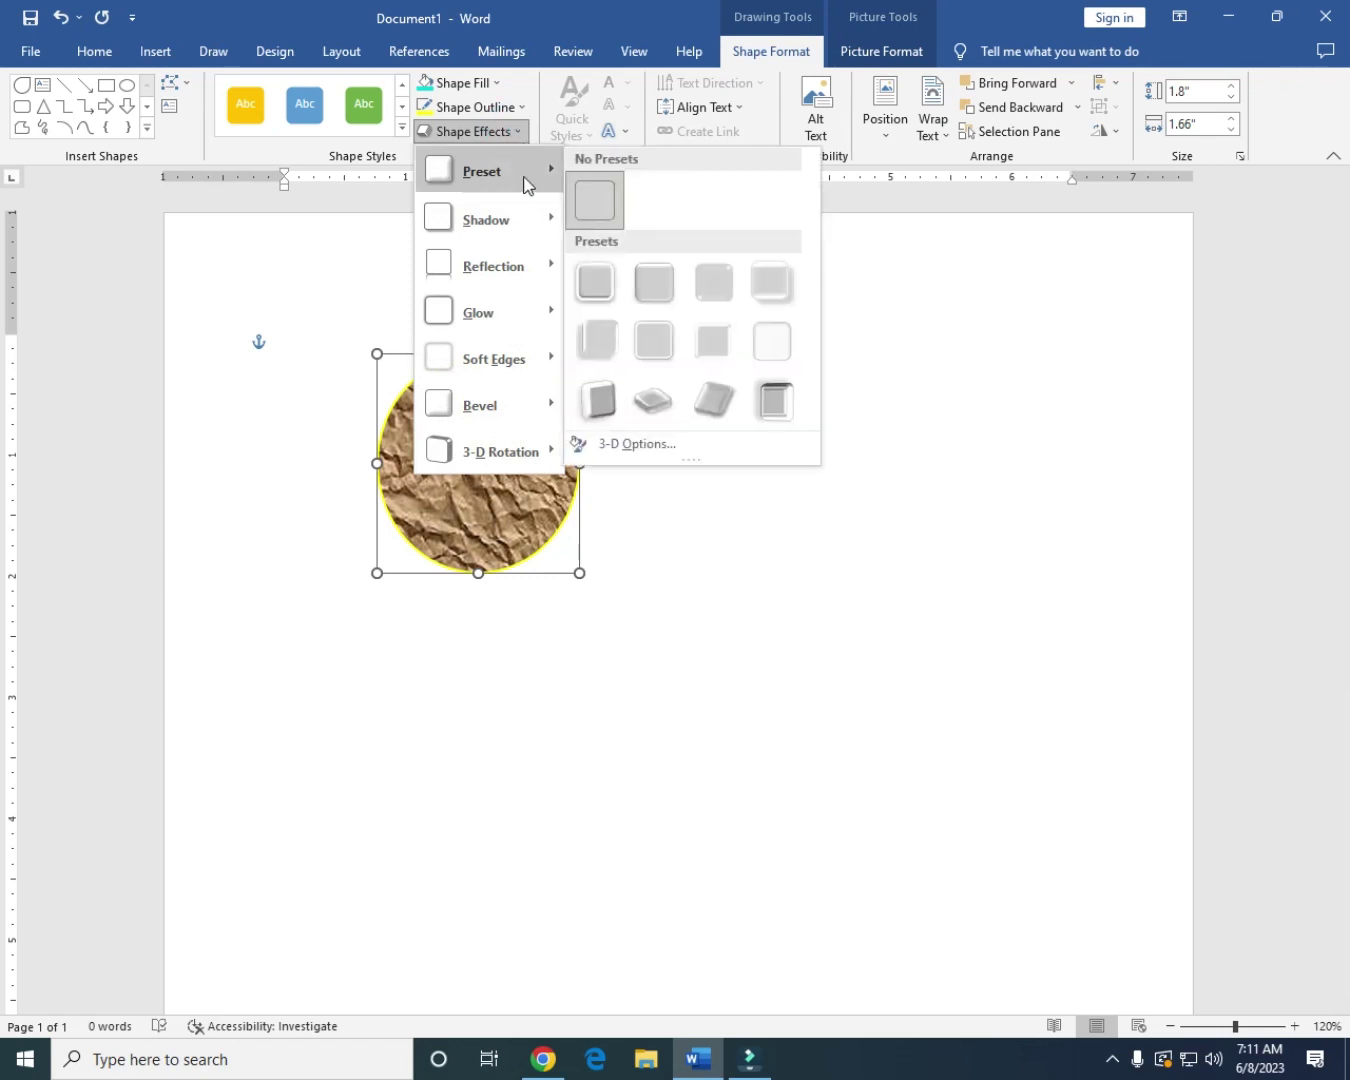
mouse_move(510, 228)
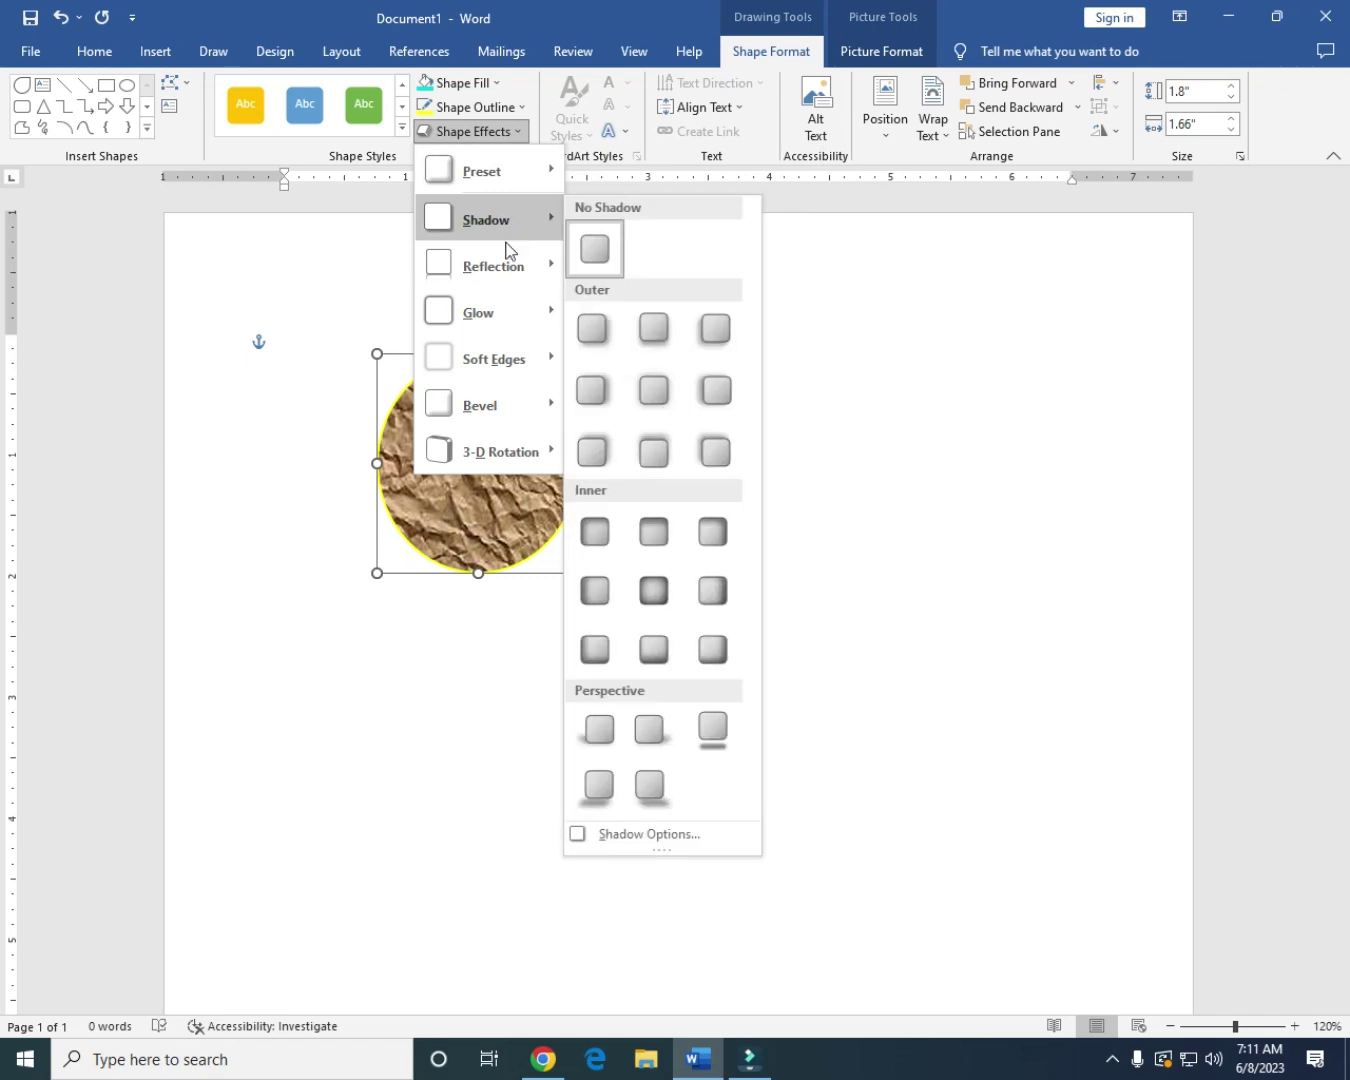
mouse_move(511, 277)
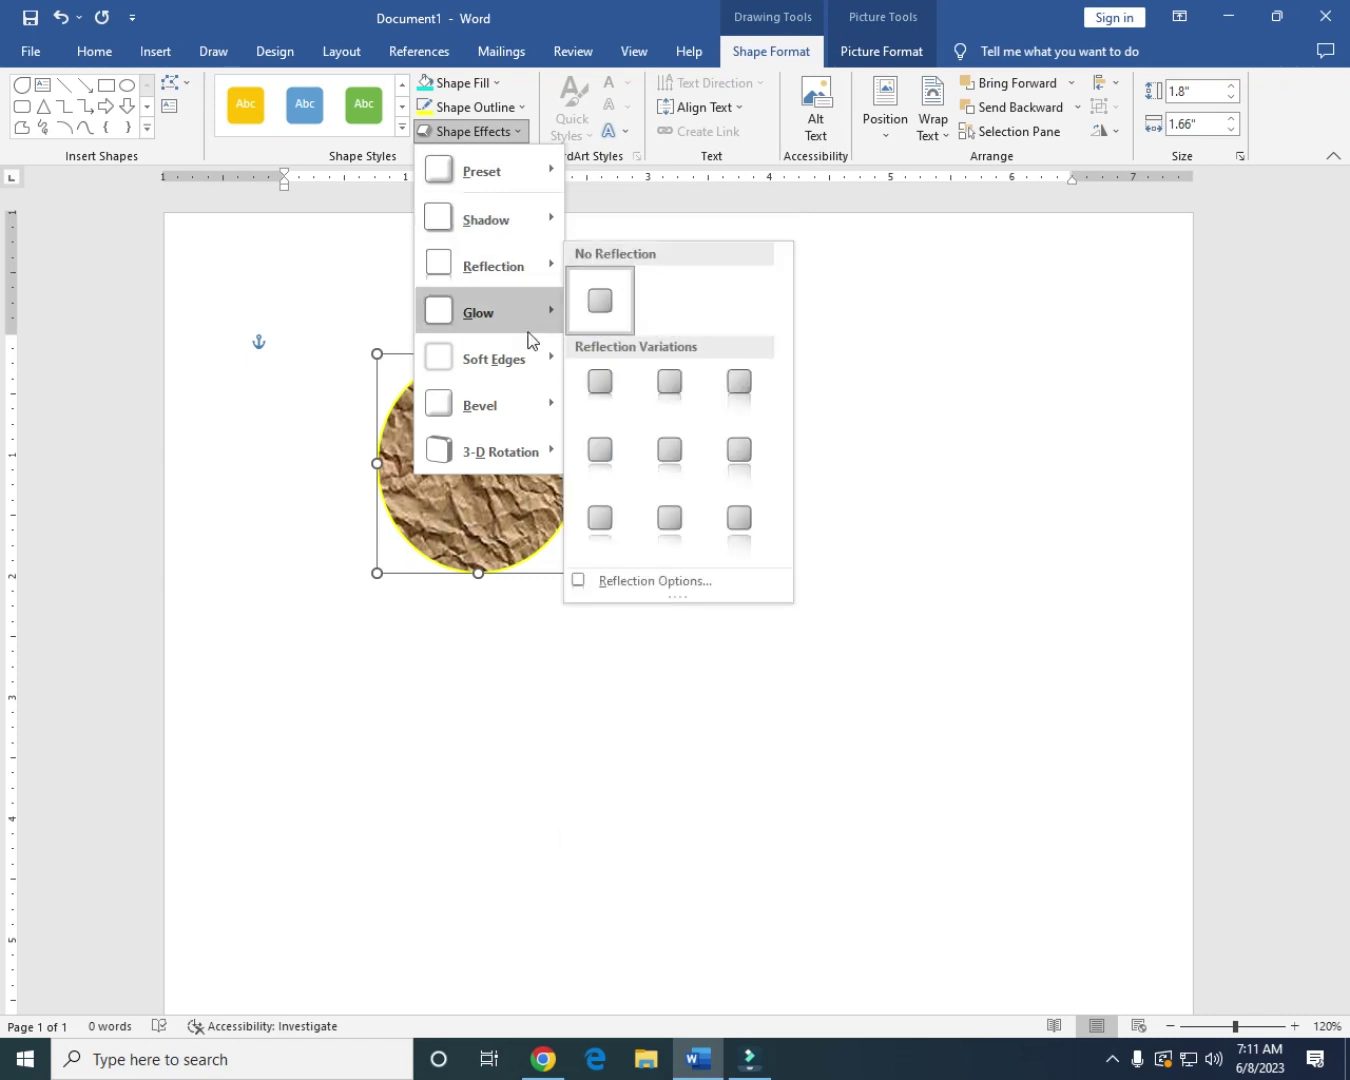
mouse_move(530, 324)
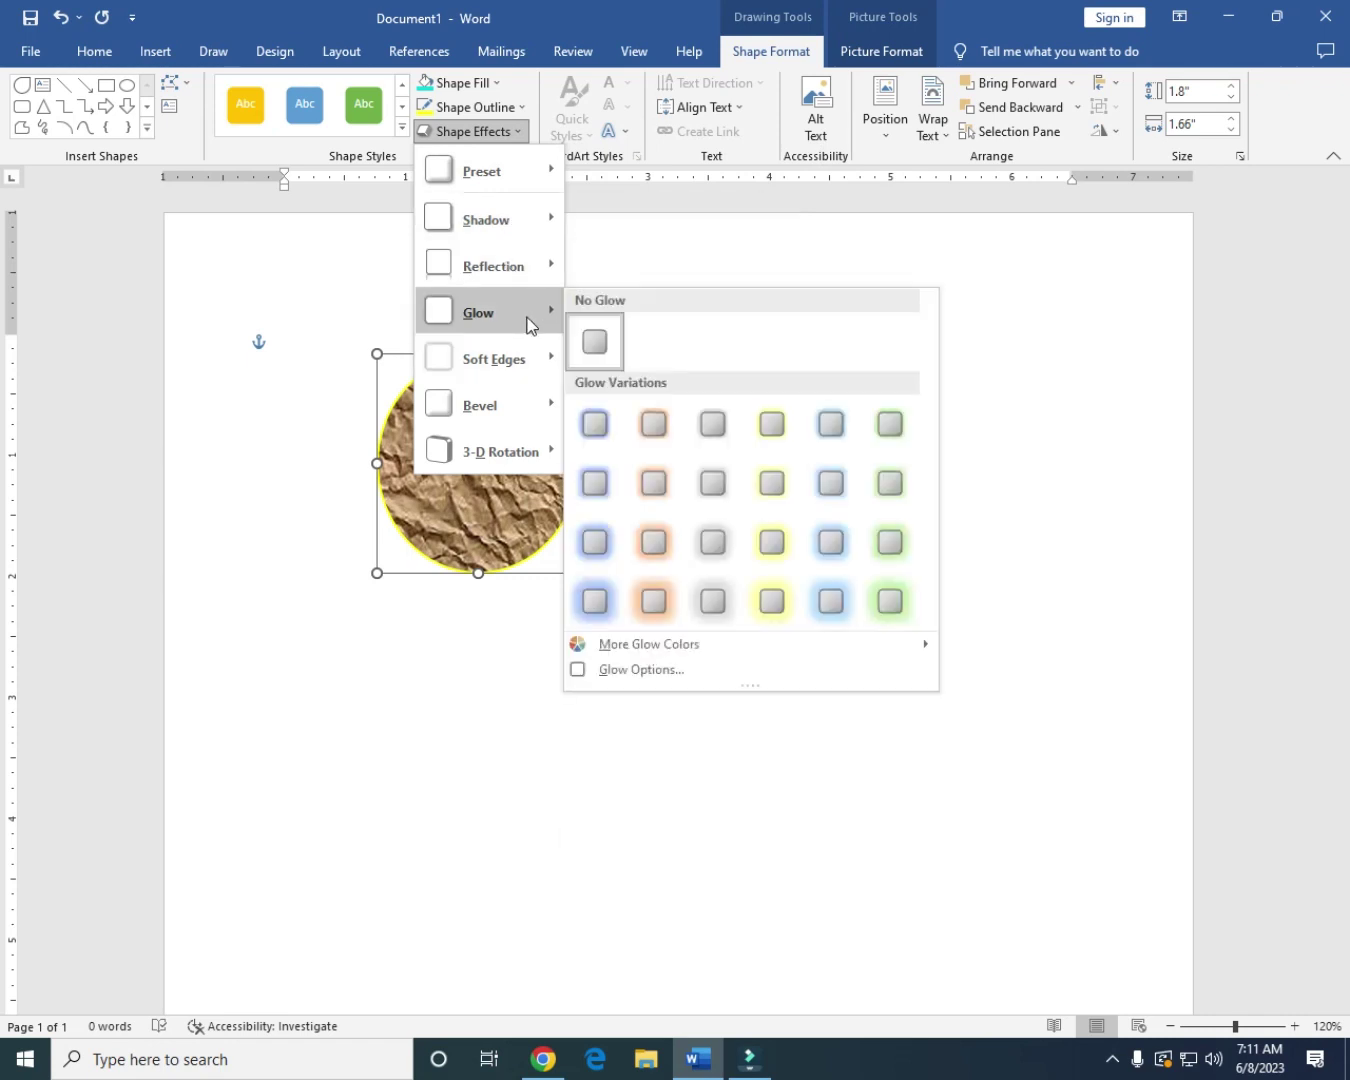
mouse_move(512, 360)
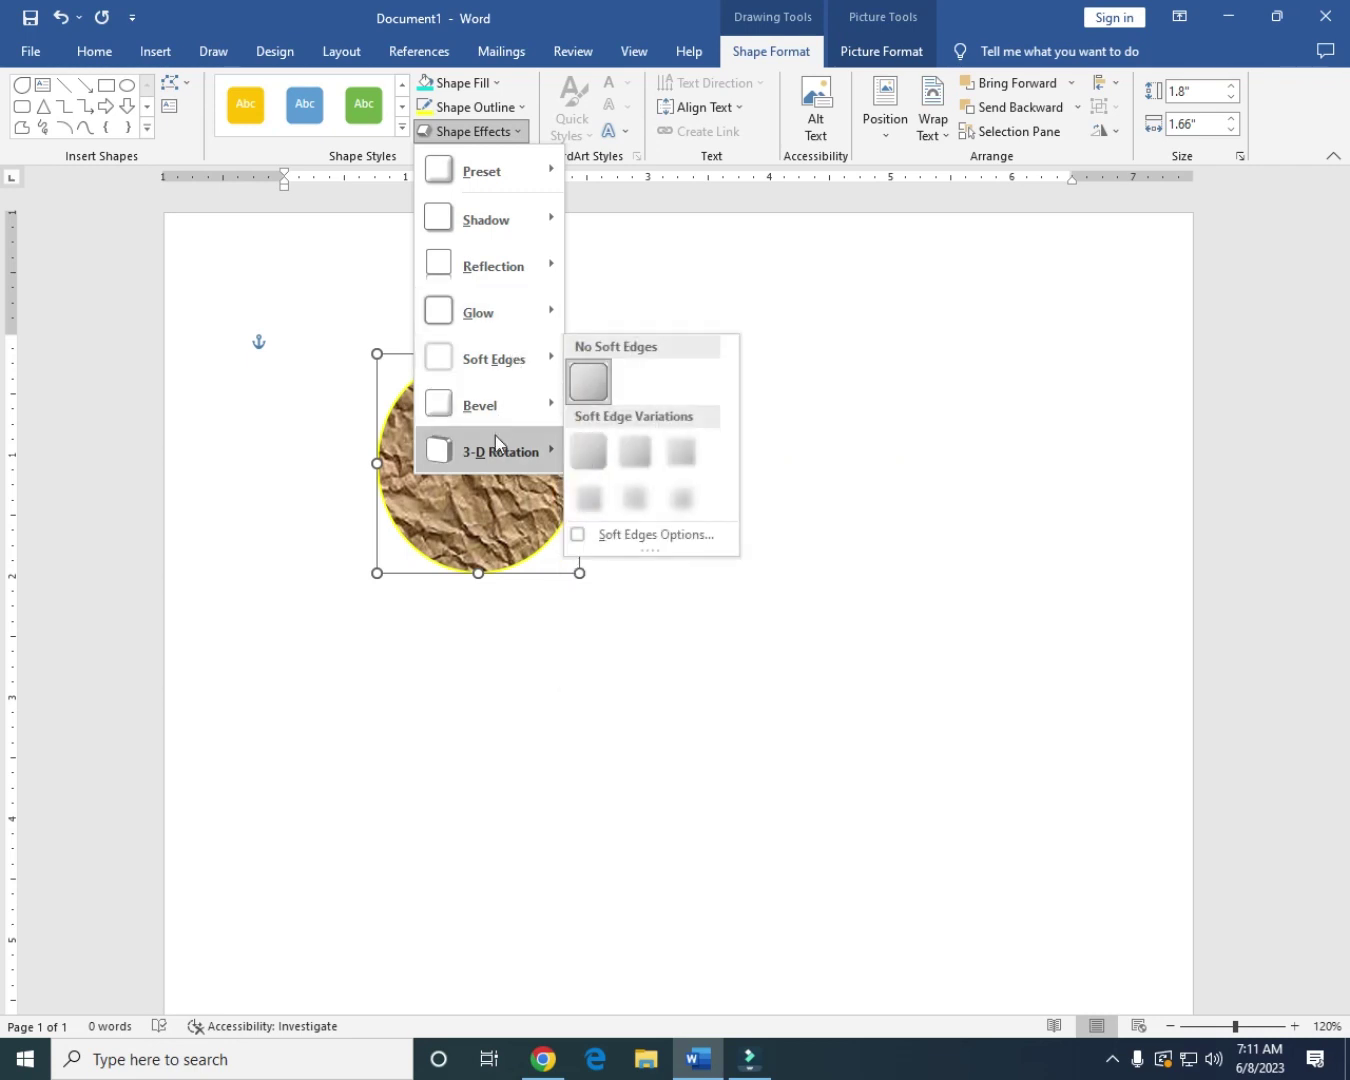
mouse_move(500, 456)
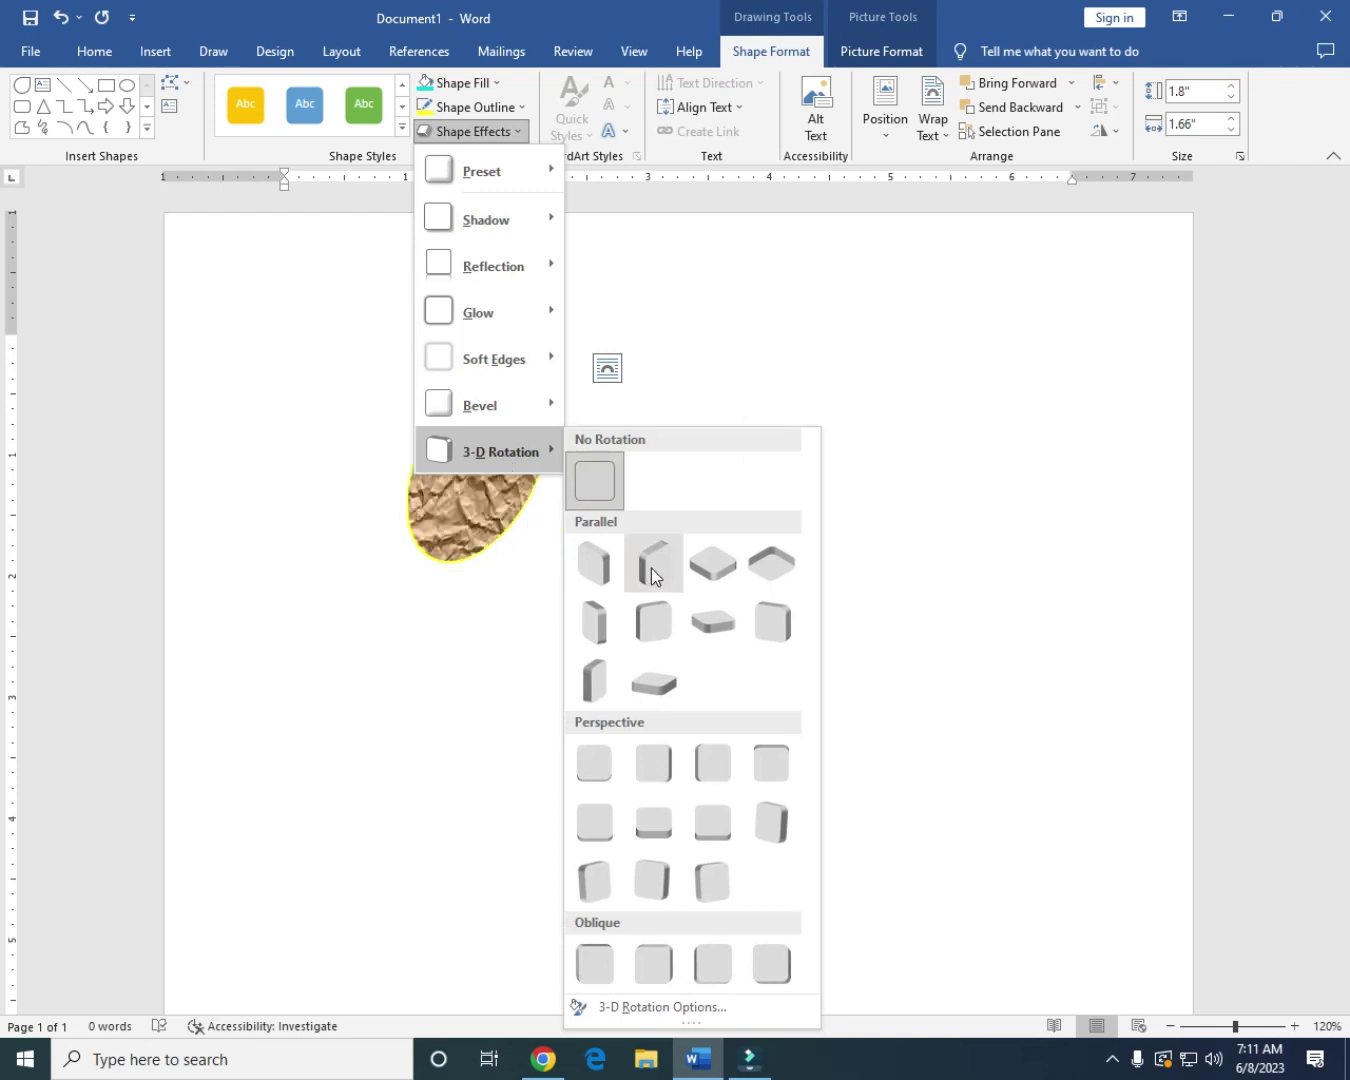
left_click(595, 480)
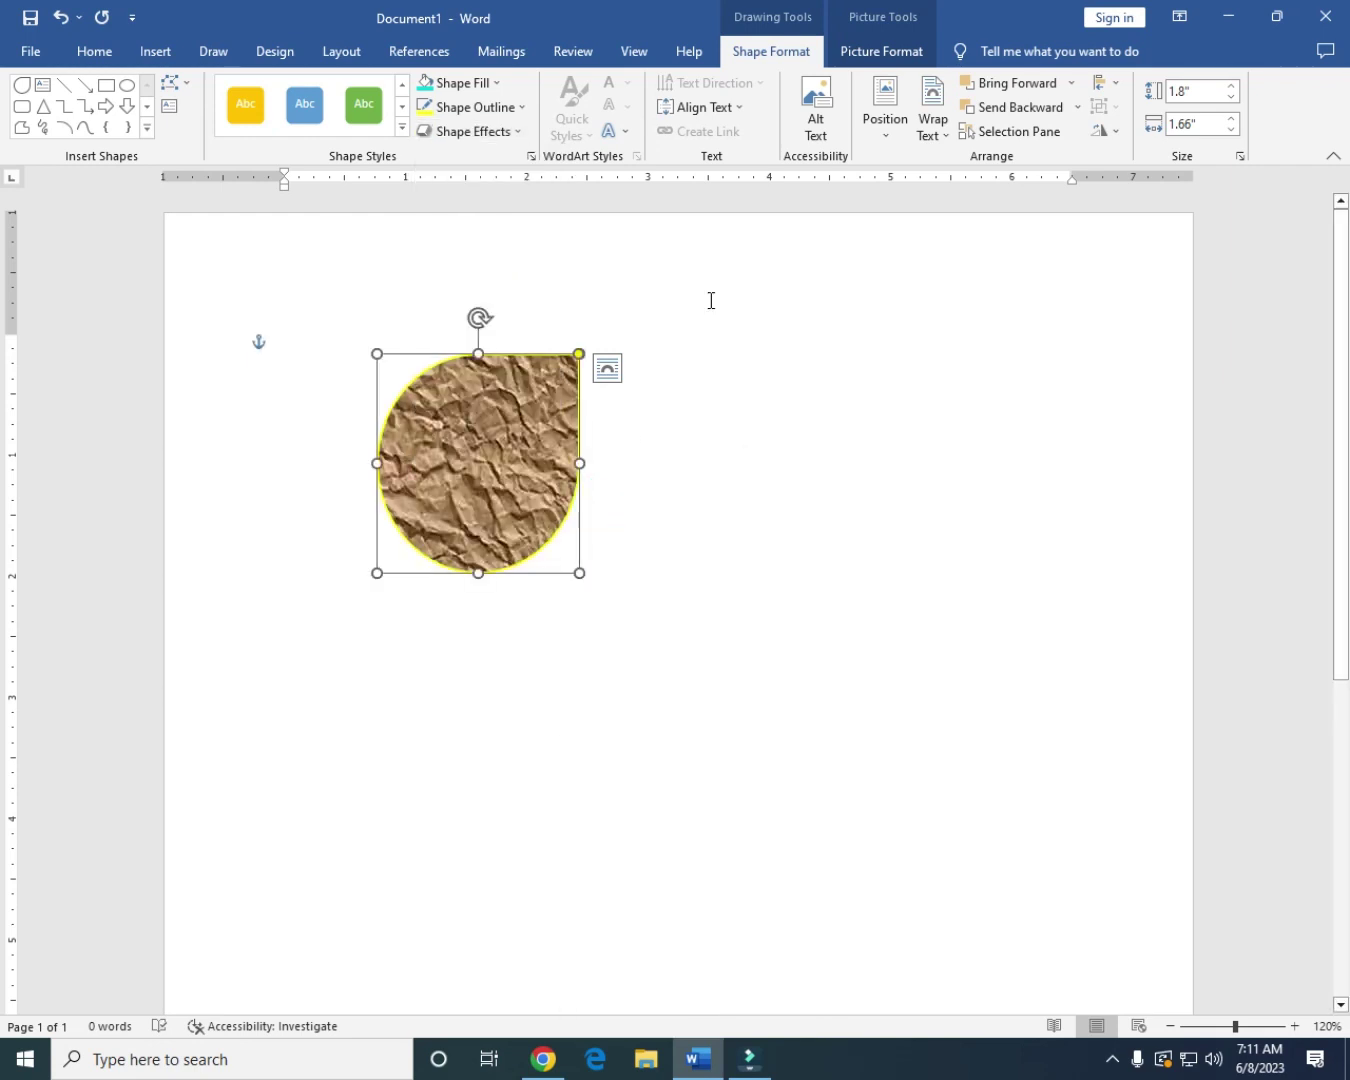
Step: Examine the position, text wrapping and layering options for the teardrop without changing its placement
left_click(889, 139)
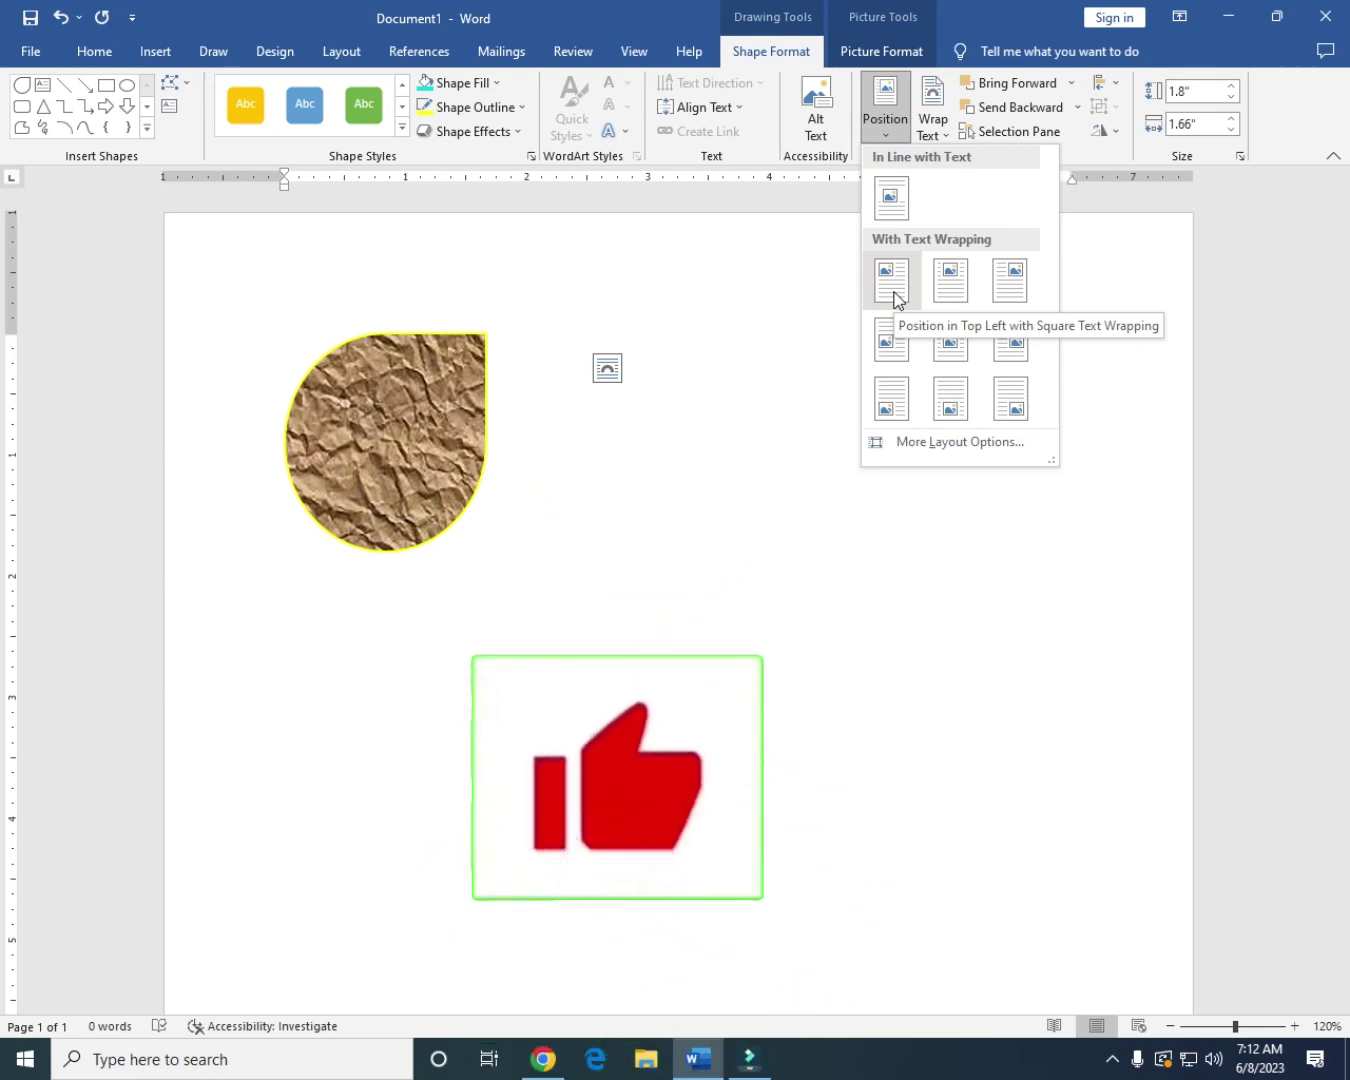
left_click(850, 242)
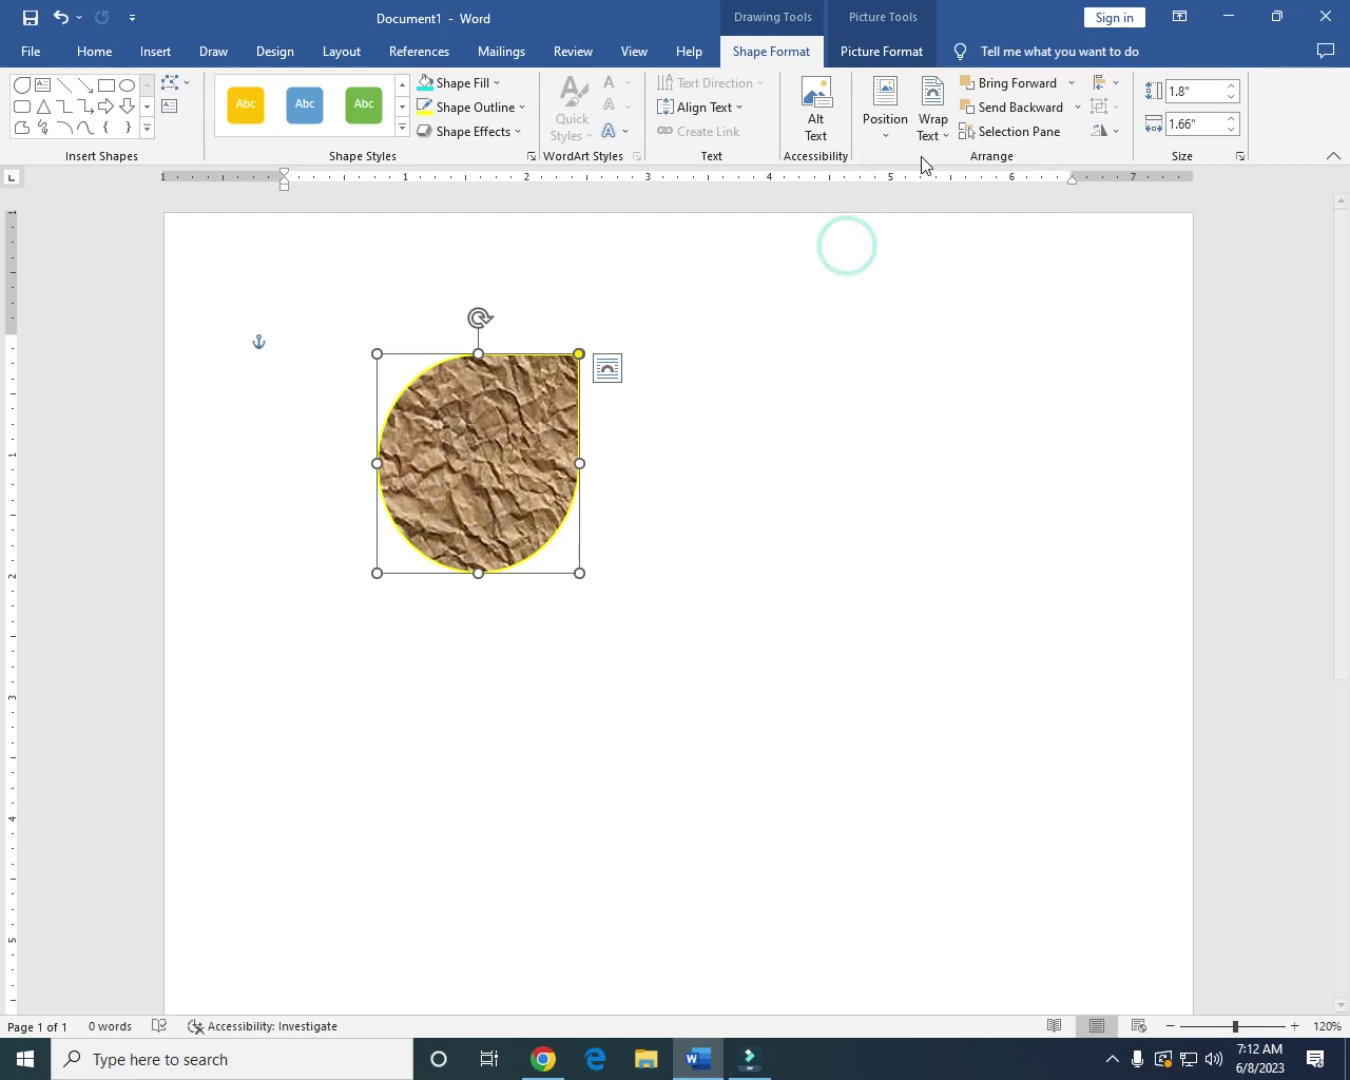
left_click(946, 138)
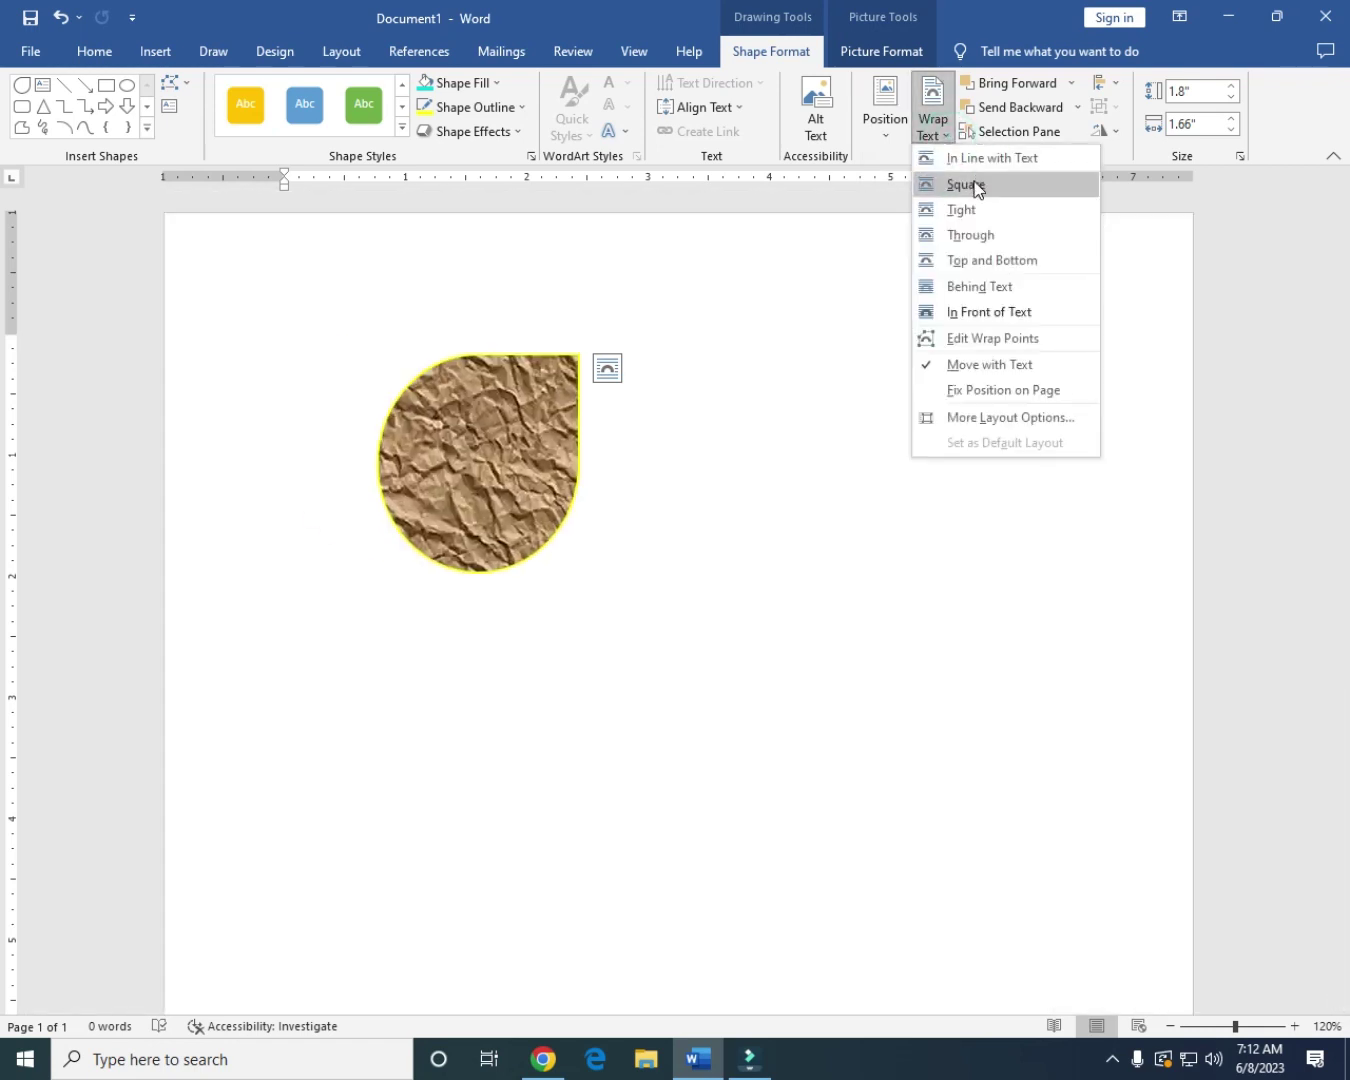
left_click(772, 404)
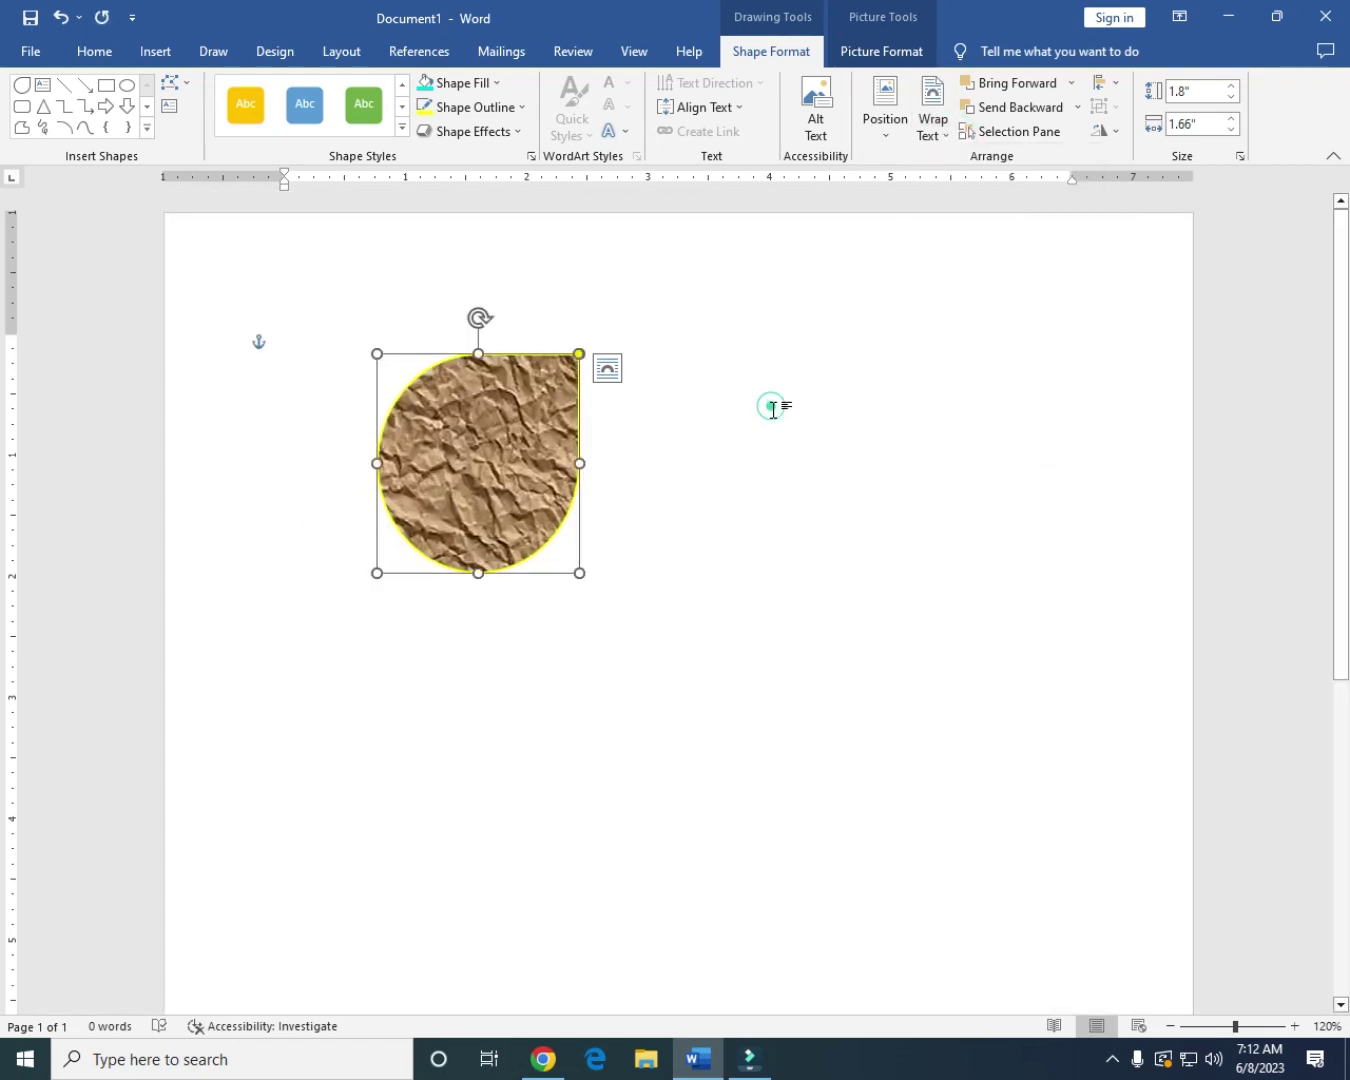
left_click(710, 535)
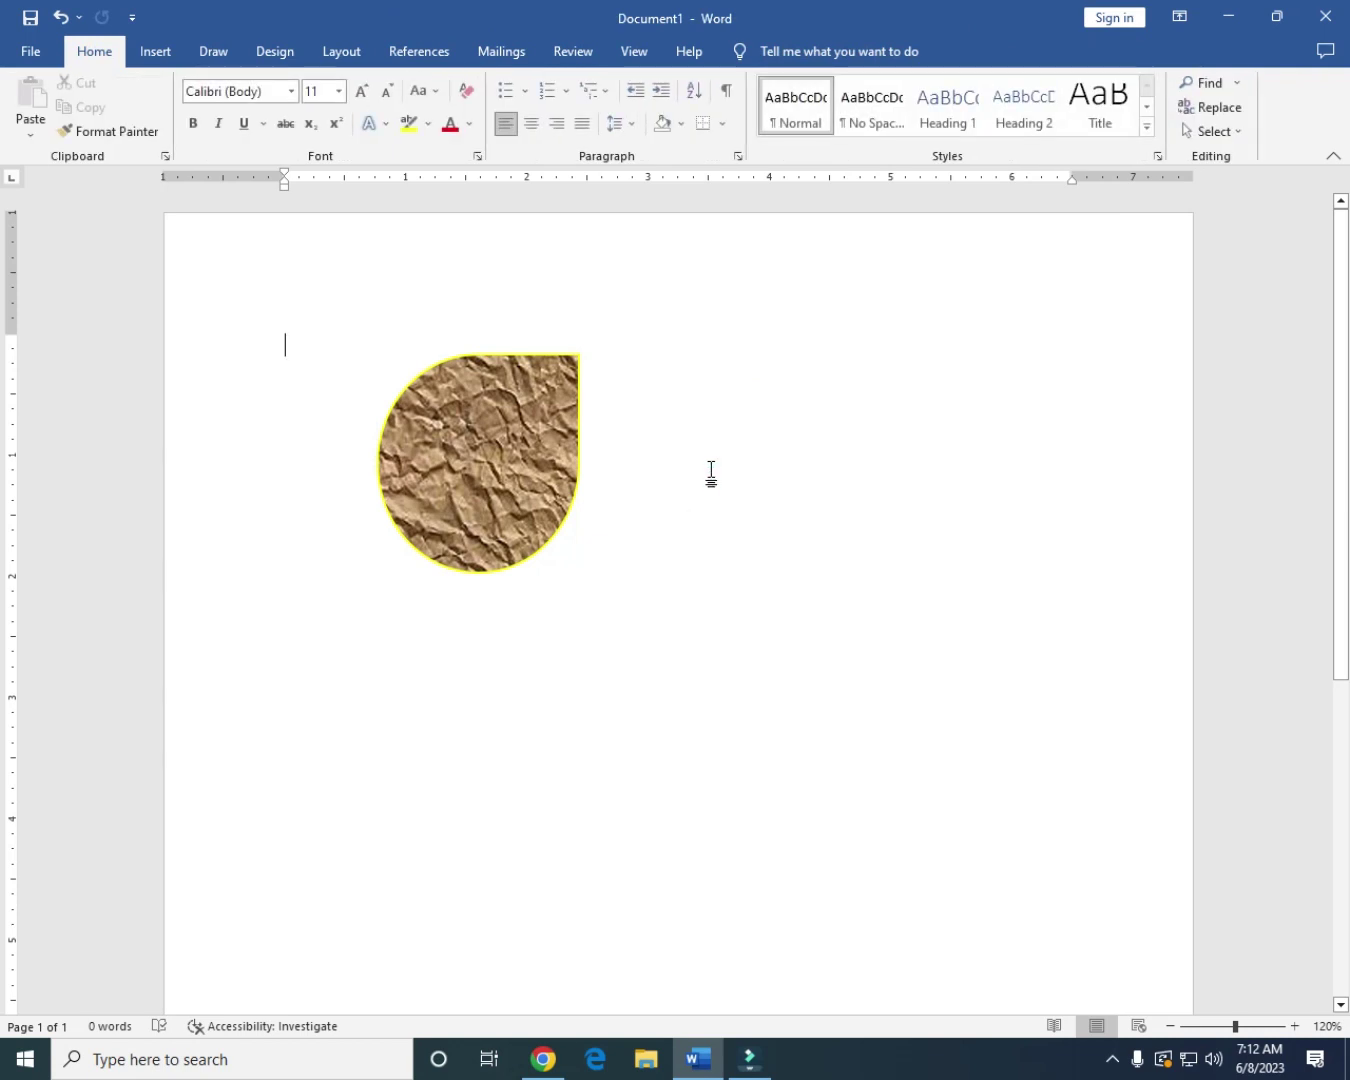
left_click(413, 402)
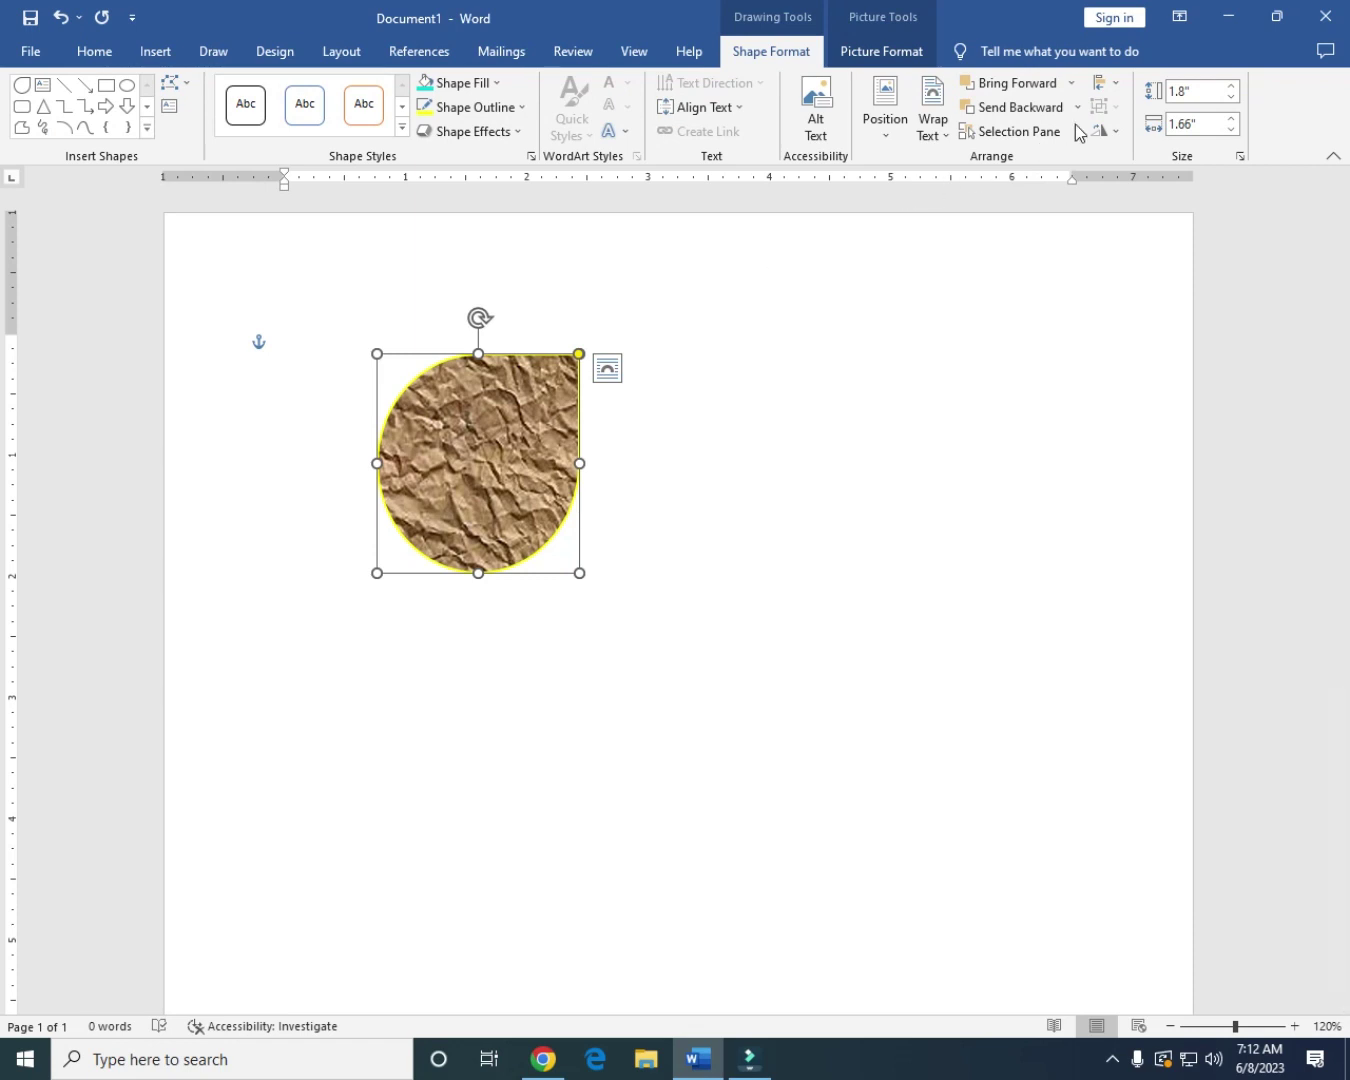
left_click(1030, 95)
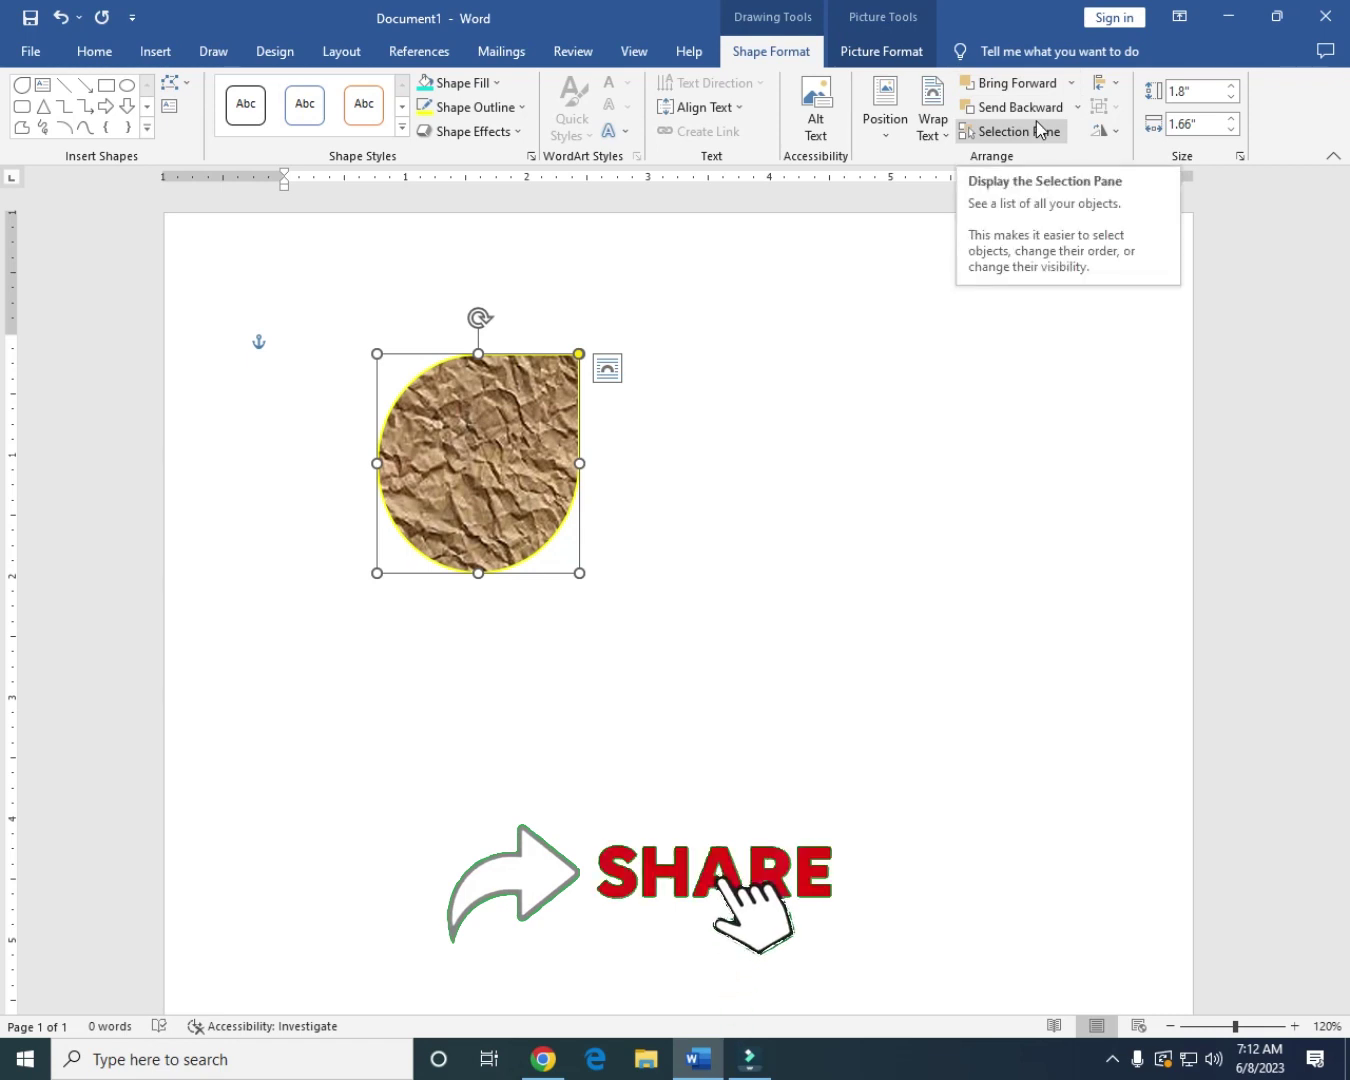
Step: Set the textured teardrop's height to 2.4"
left_click(1236, 98)
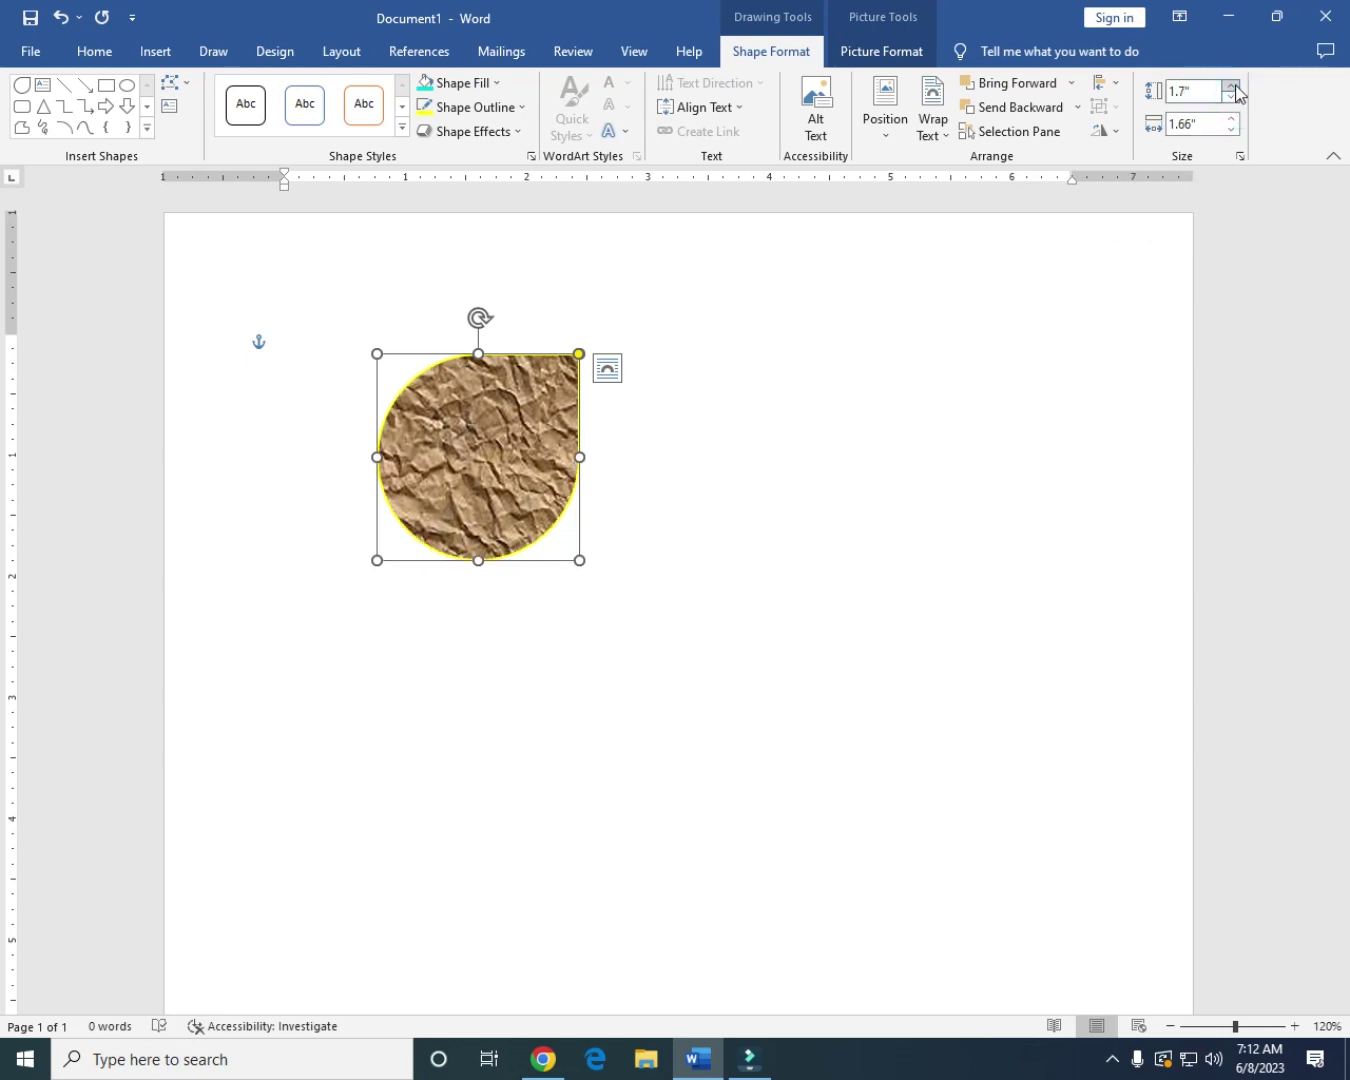
left_click(1230, 86)
left_click(1231, 87)
left_click(1231, 87)
left_click(1231, 87)
left_click(1231, 86)
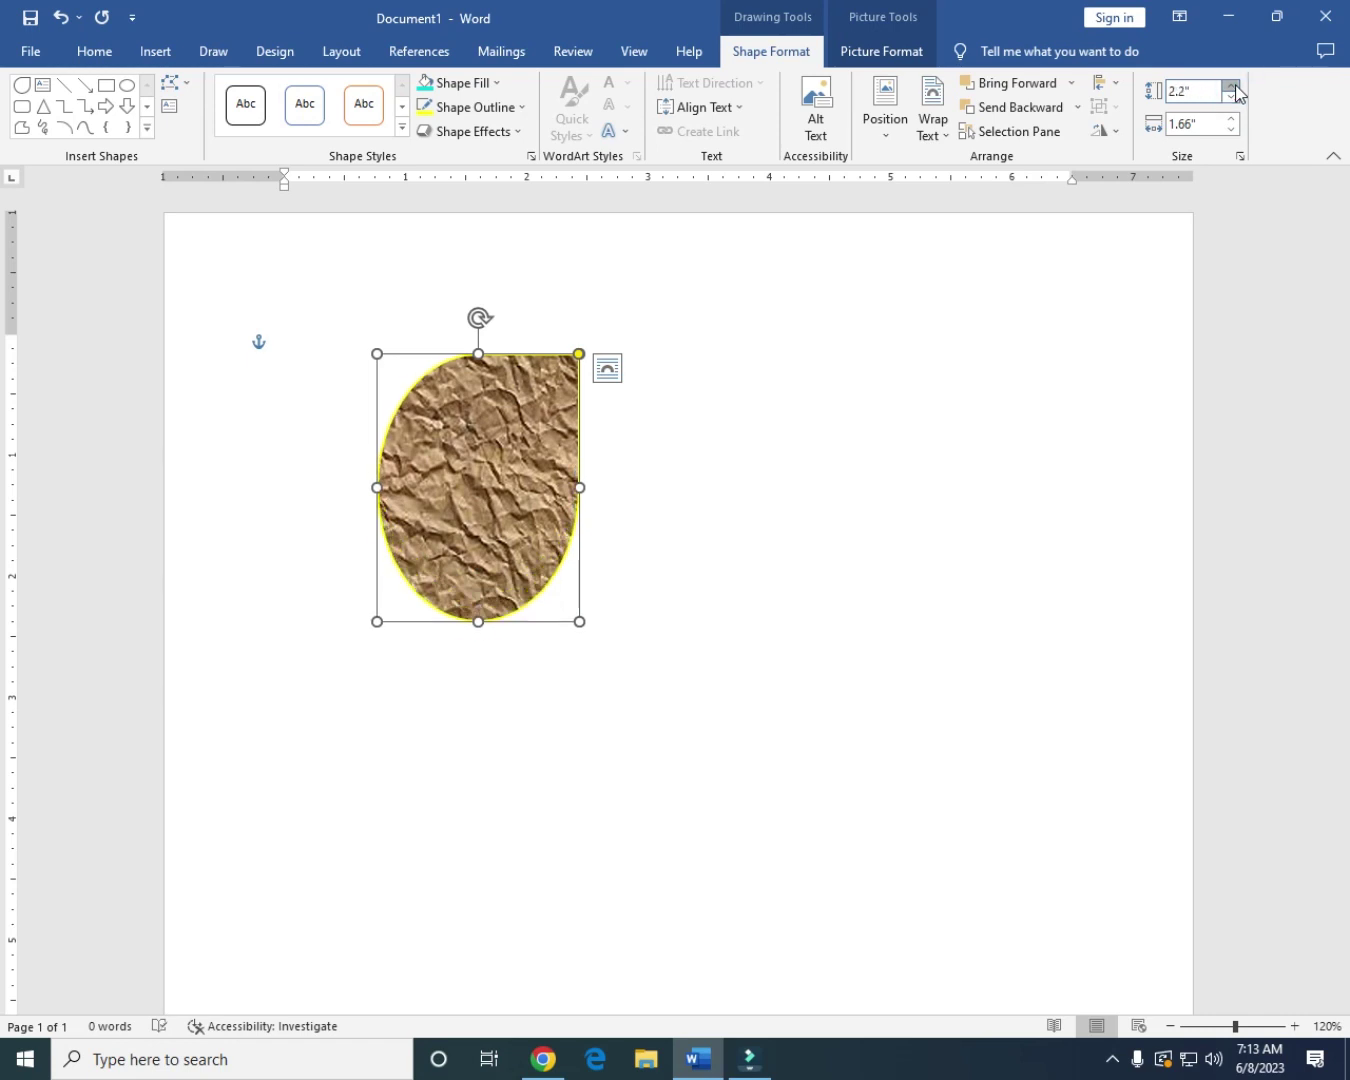
left_click(1232, 86)
left_click(1232, 87)
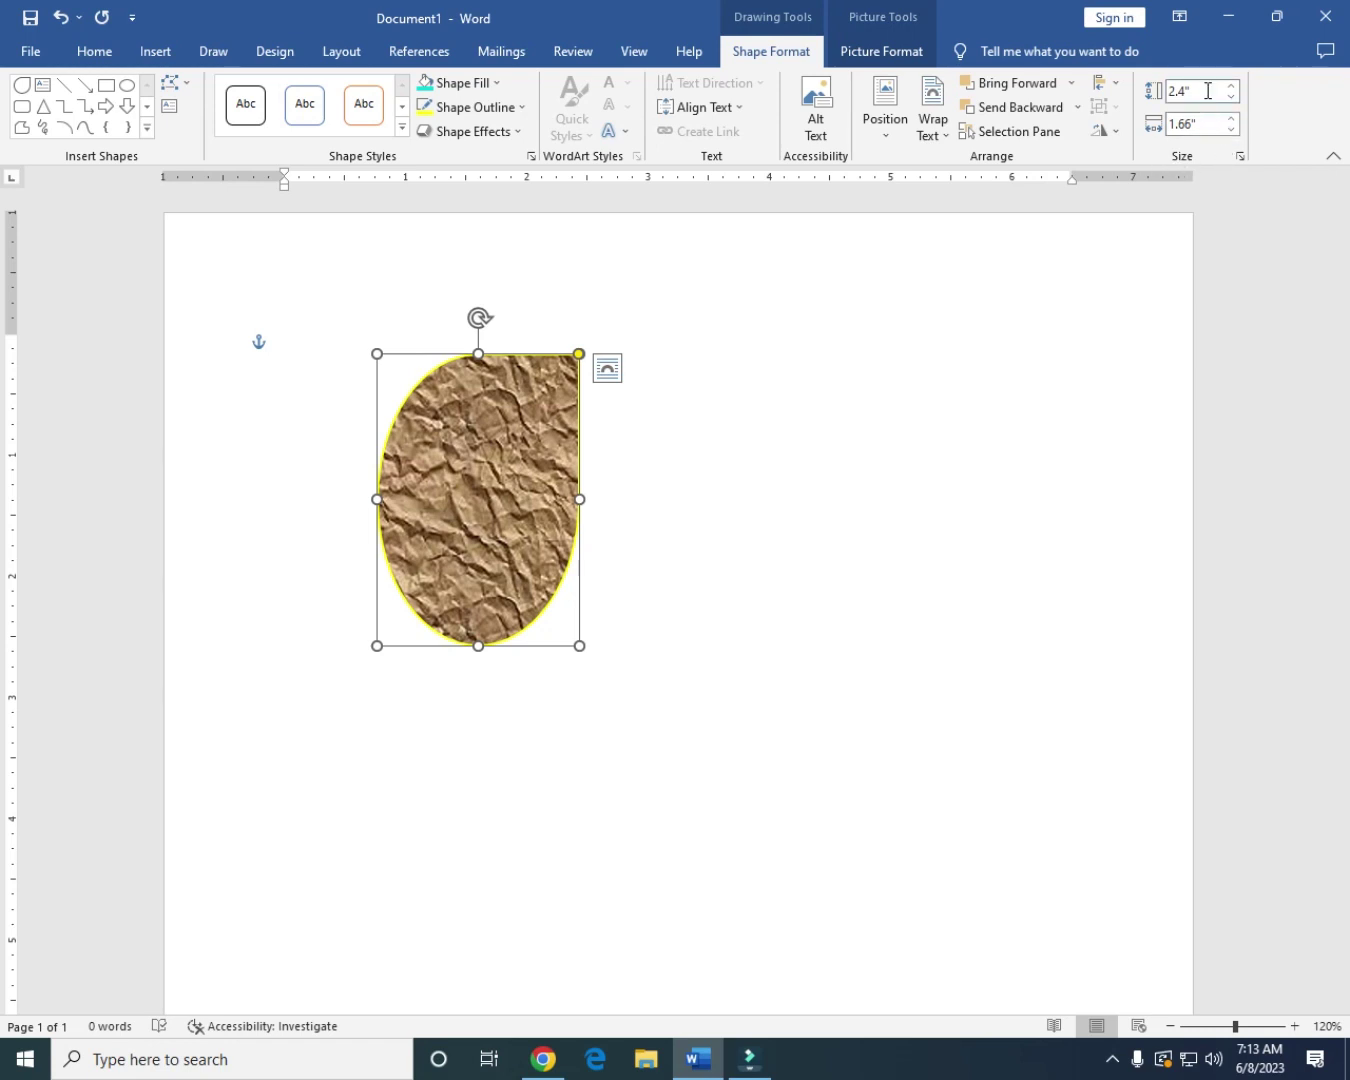
Step: Set the textured teardrop's width to 2.1"
left_click(1231, 119)
left_click(1231, 120)
left_click(1231, 119)
left_click(1231, 119)
left_click(1231, 119)
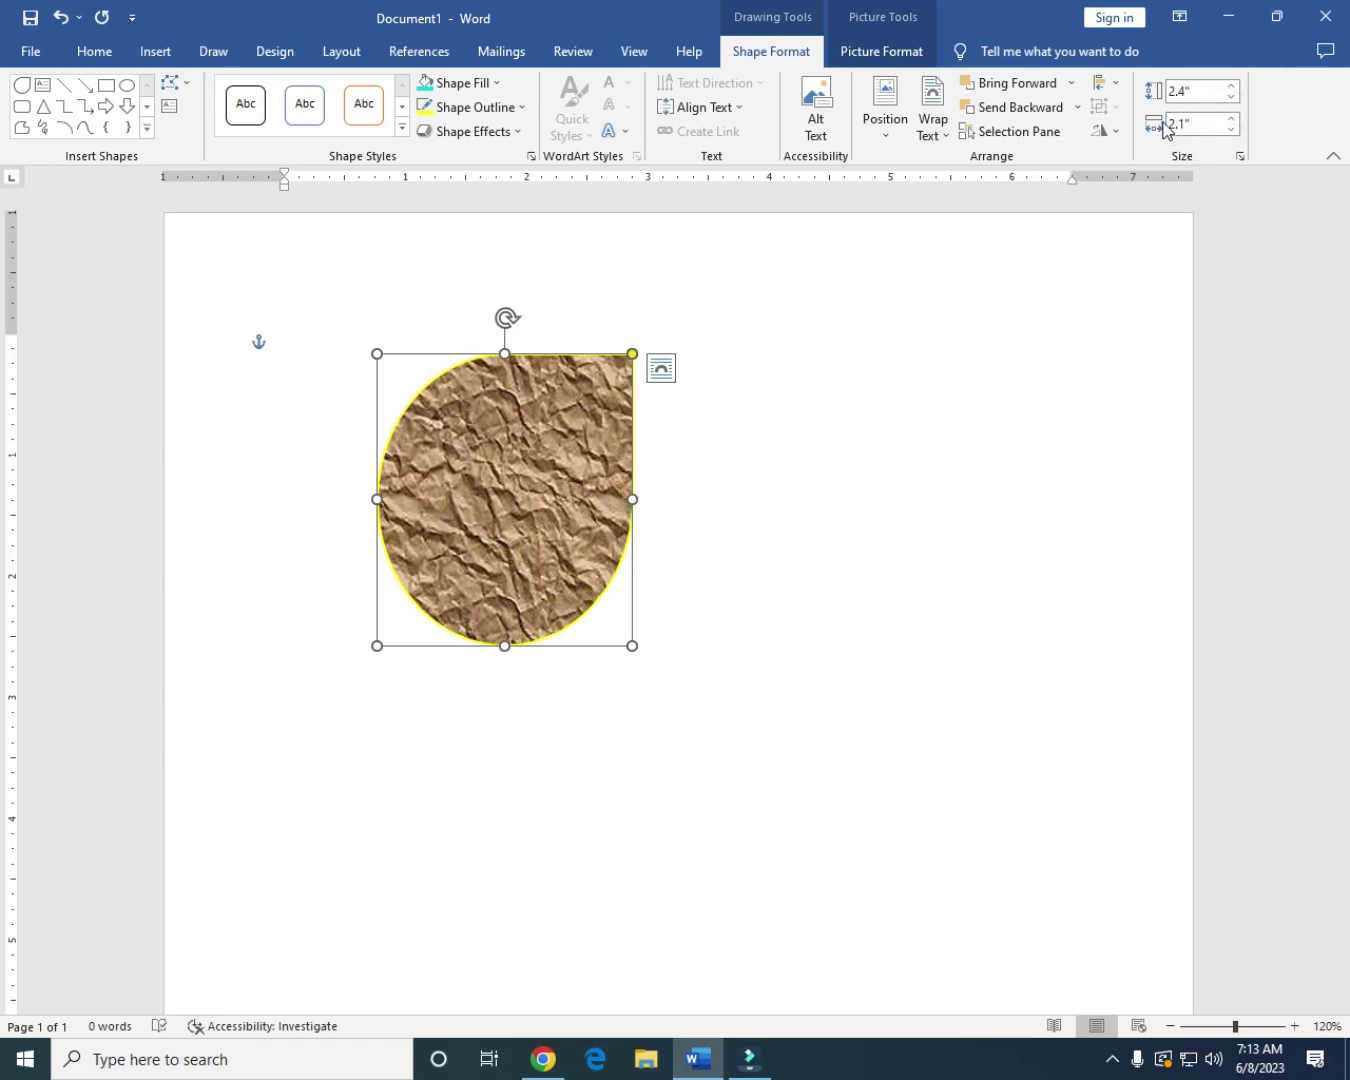
Step: Enlarge the textured teardrop to a height of 2.6" and a width of 2.3"
left_click(1231, 86)
left_click(1231, 87)
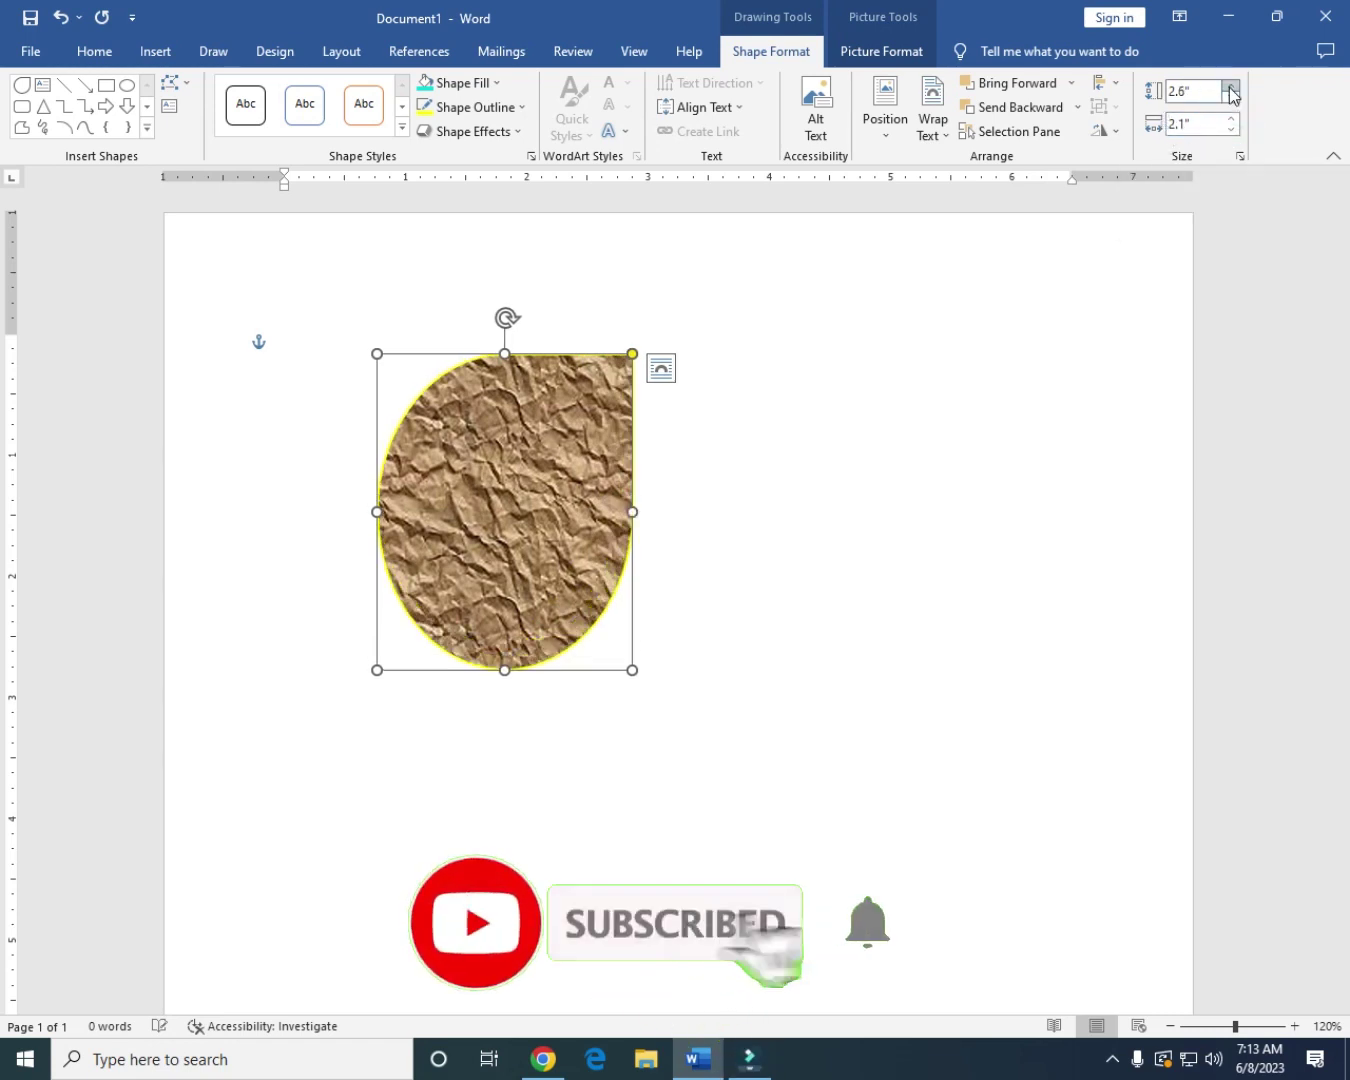
left_click(1231, 119)
left_click(1231, 119)
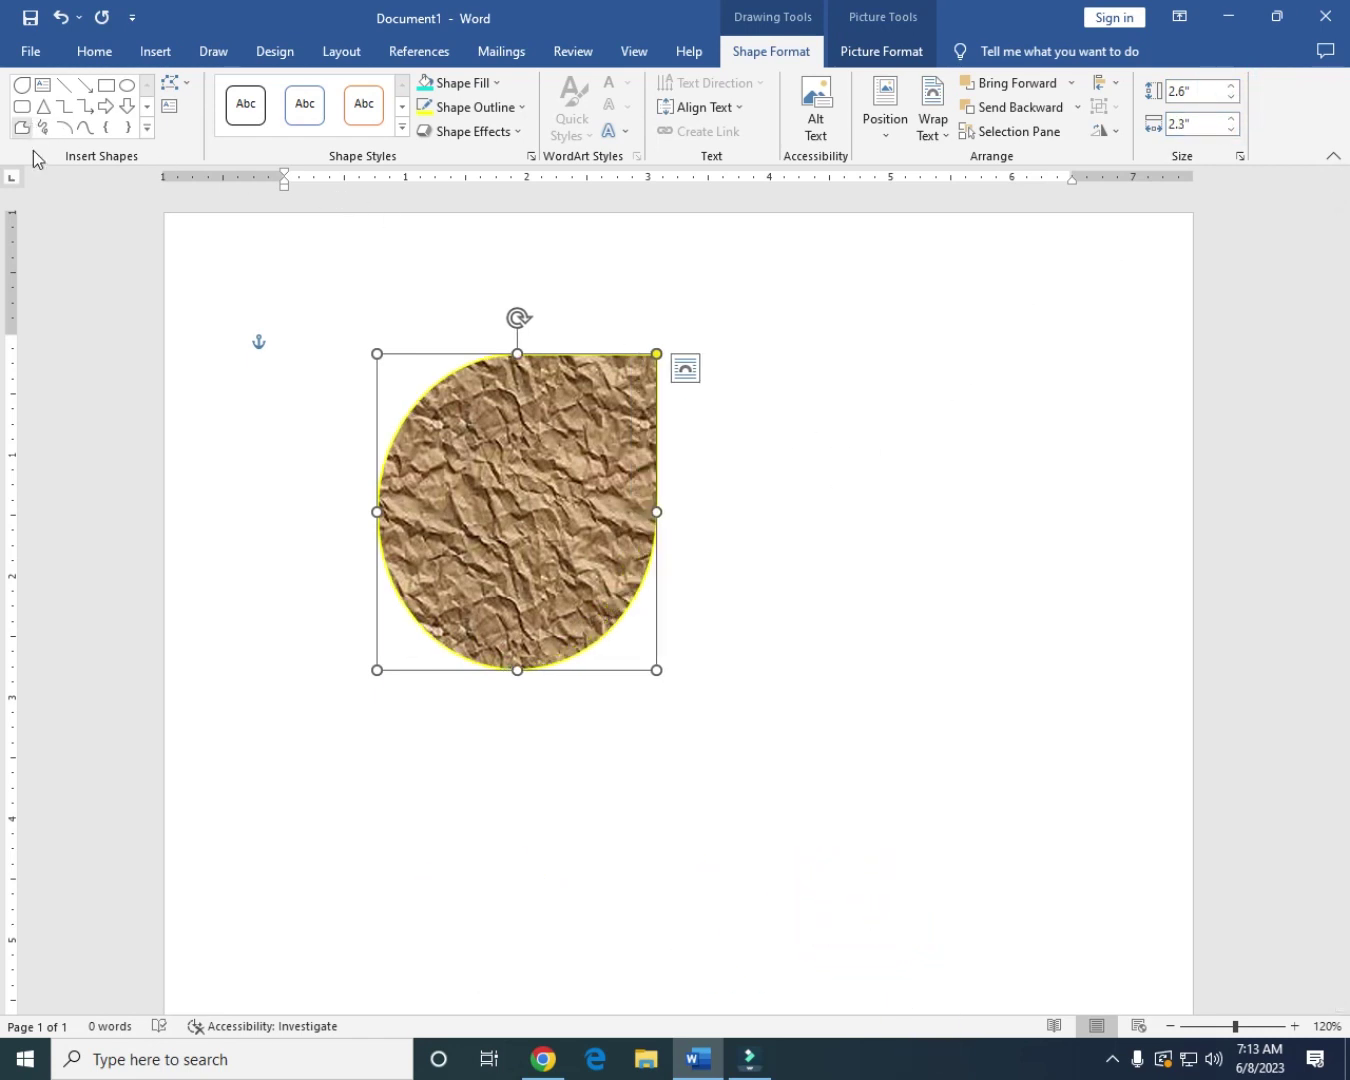
Step: Draw a second teardrop about 2.6" high and 2.17" wide, mirrored horizontally and touching the right side of the textured one
left_click(22, 85)
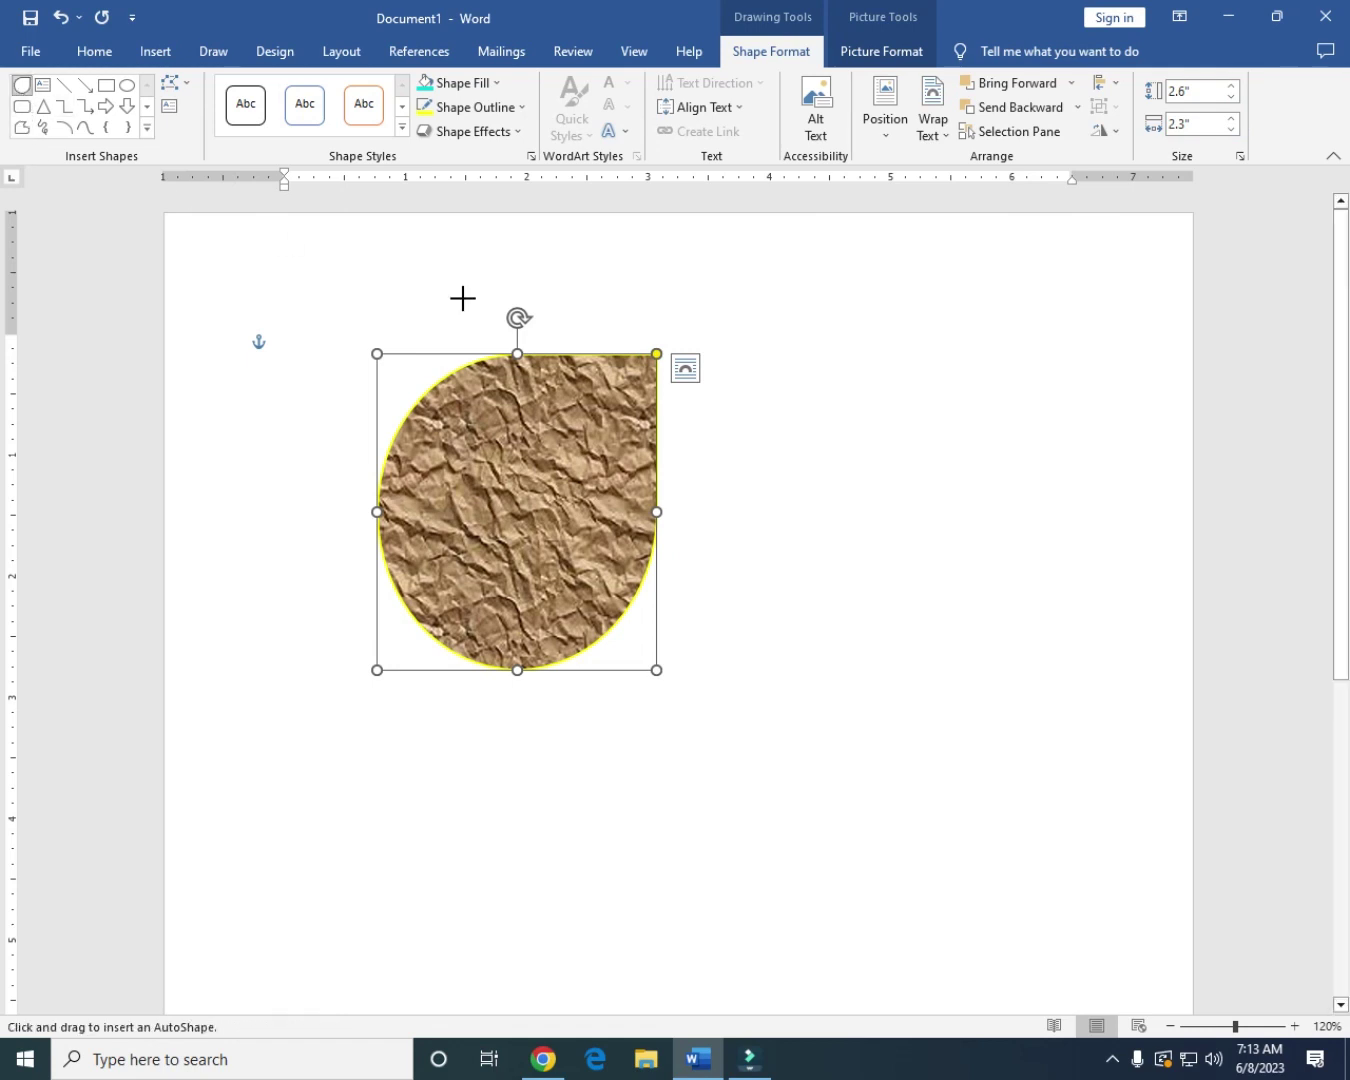
left_click_drag(742, 354, 1051, 670)
left_click_drag(1050, 512, 478, 521)
left_click_drag(578, 483, 774, 482)
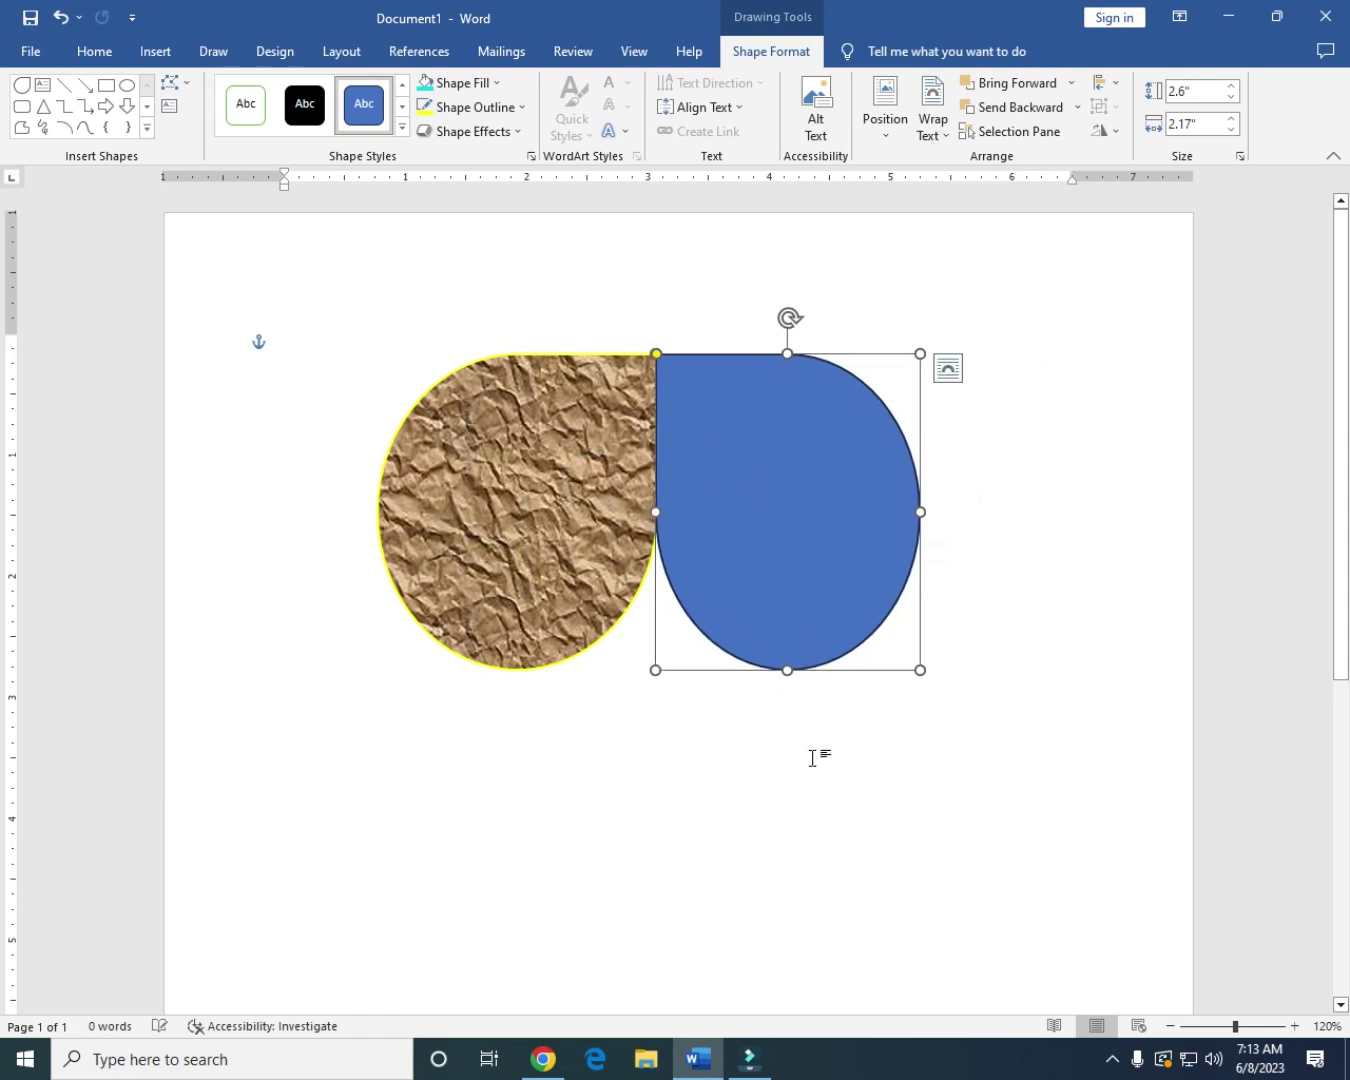
left_click(812, 757)
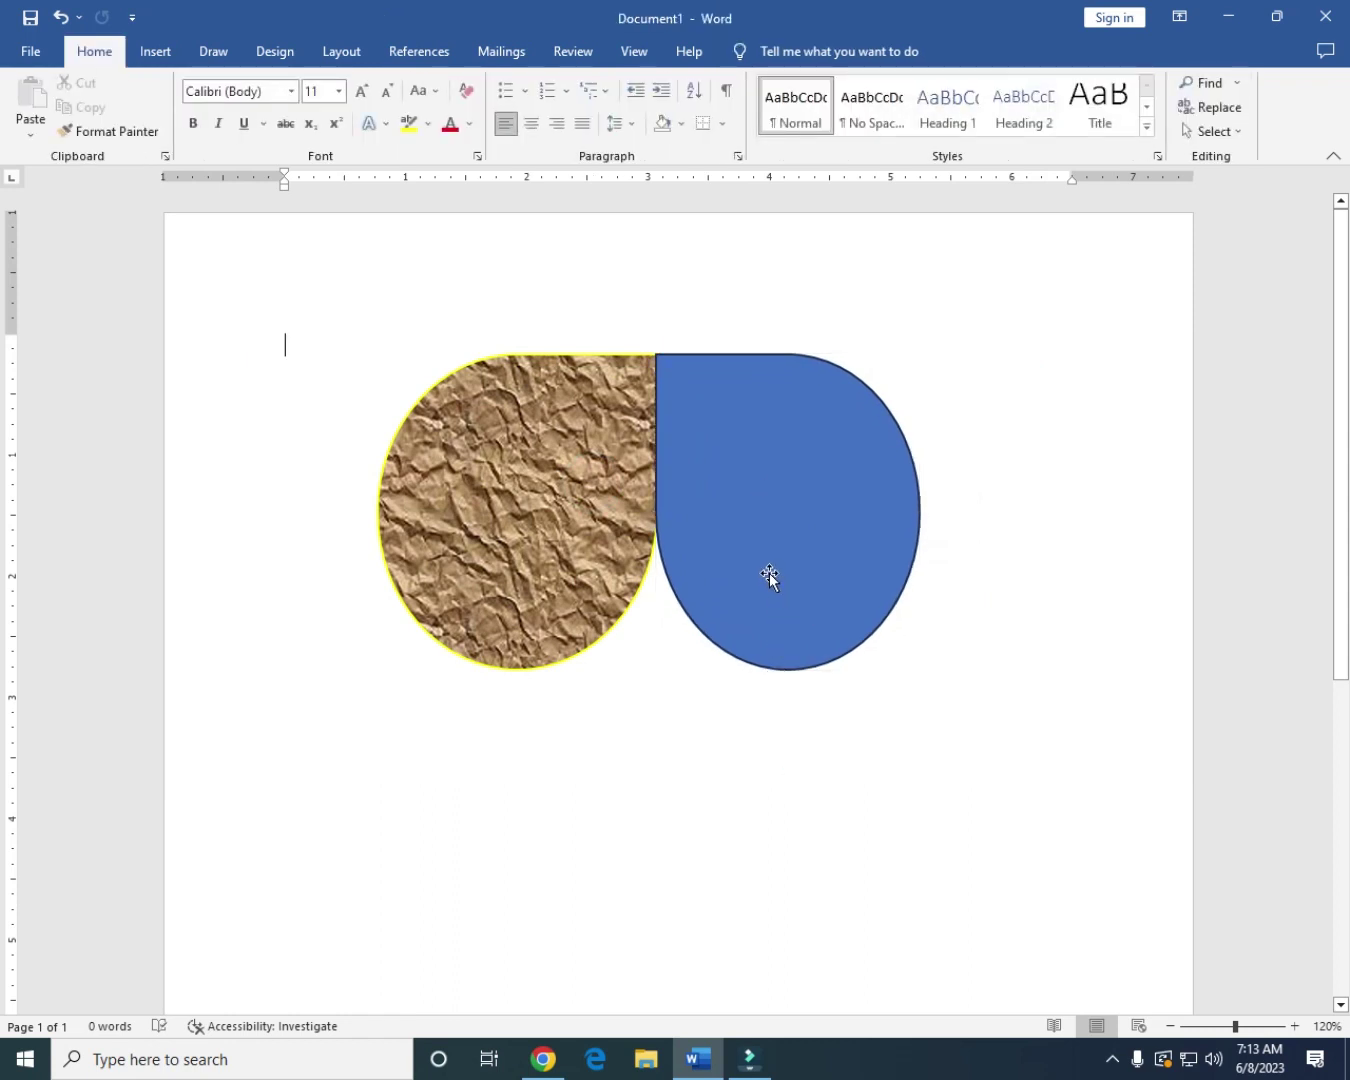
Step: Move the blue teardrop so it overlaps the right part of the textured one and send it backward
left_click_drag(771, 550, 800, 551)
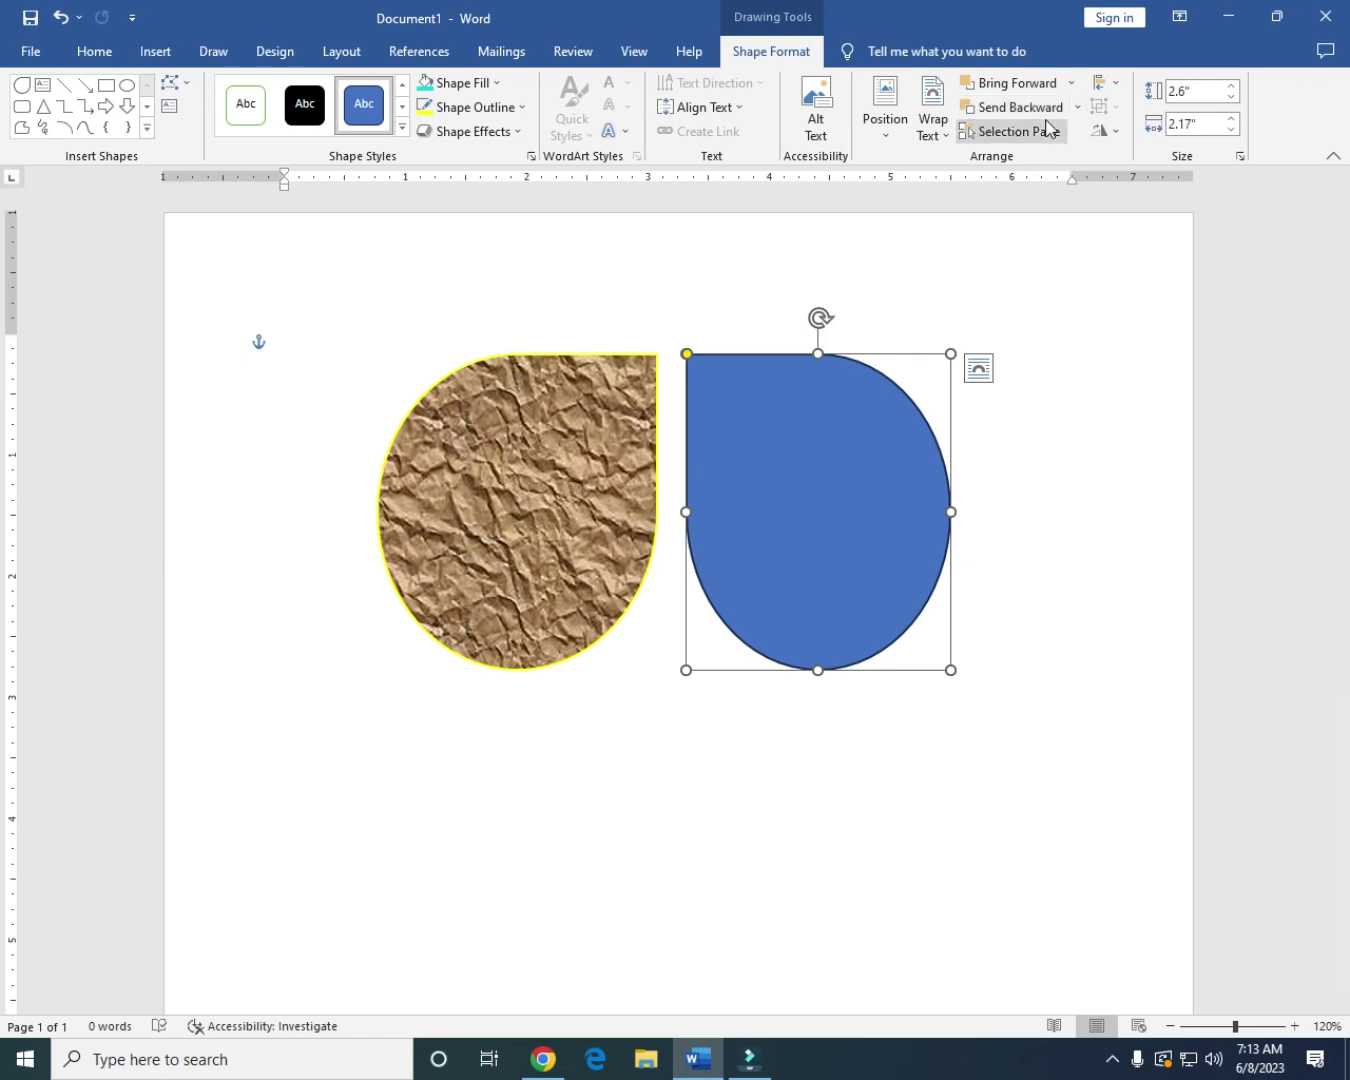
left_click_drag(853, 479, 756, 487)
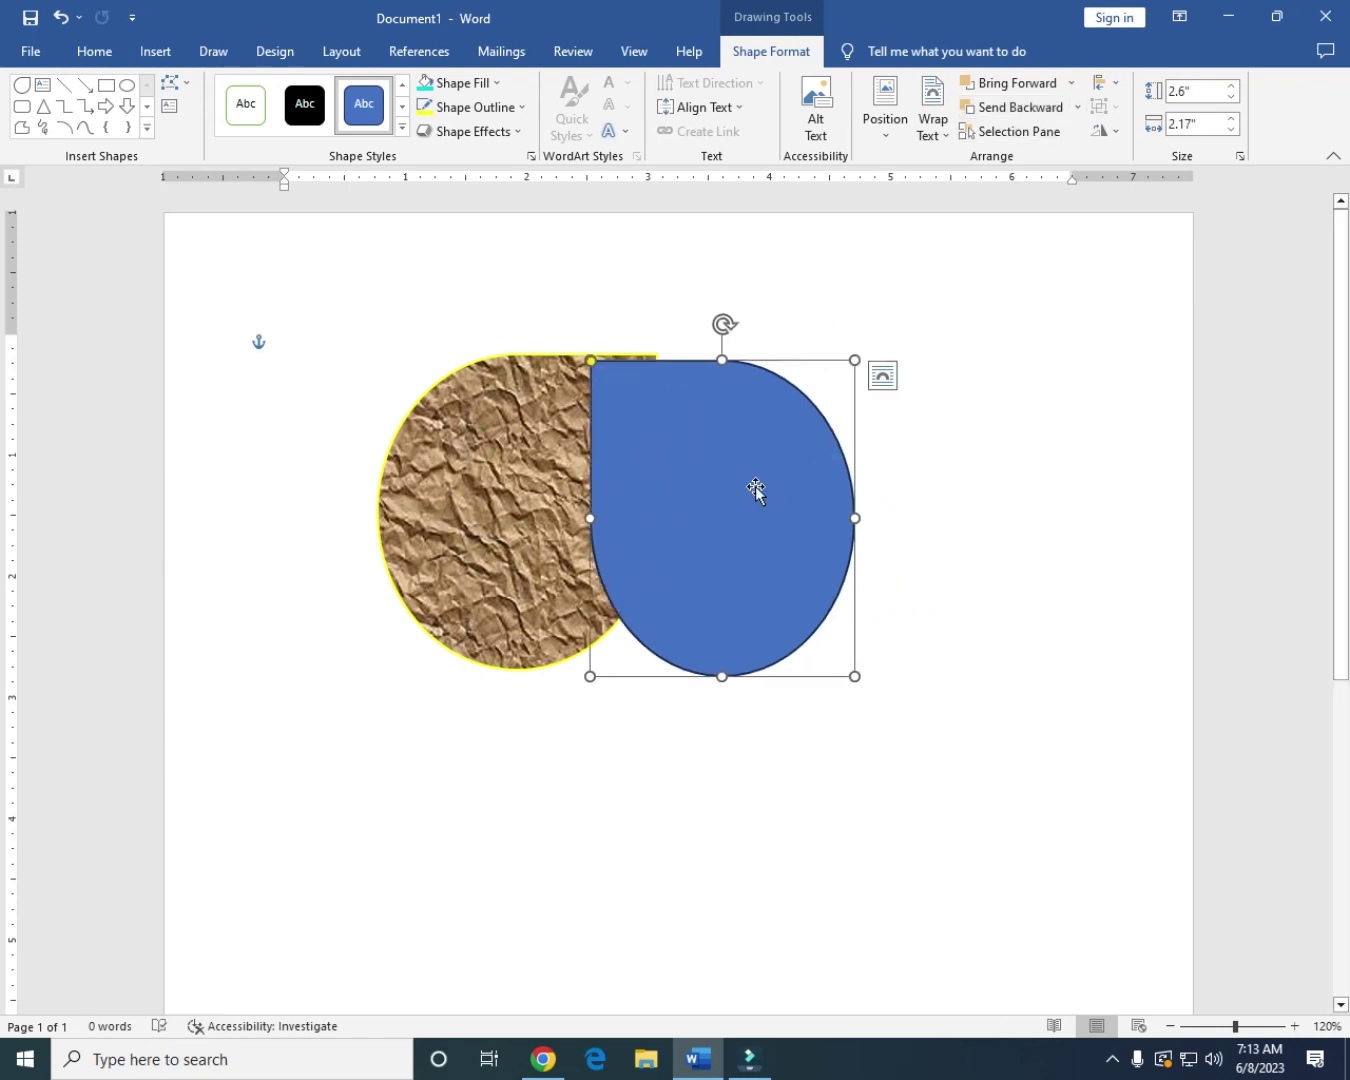
left_click(1033, 114)
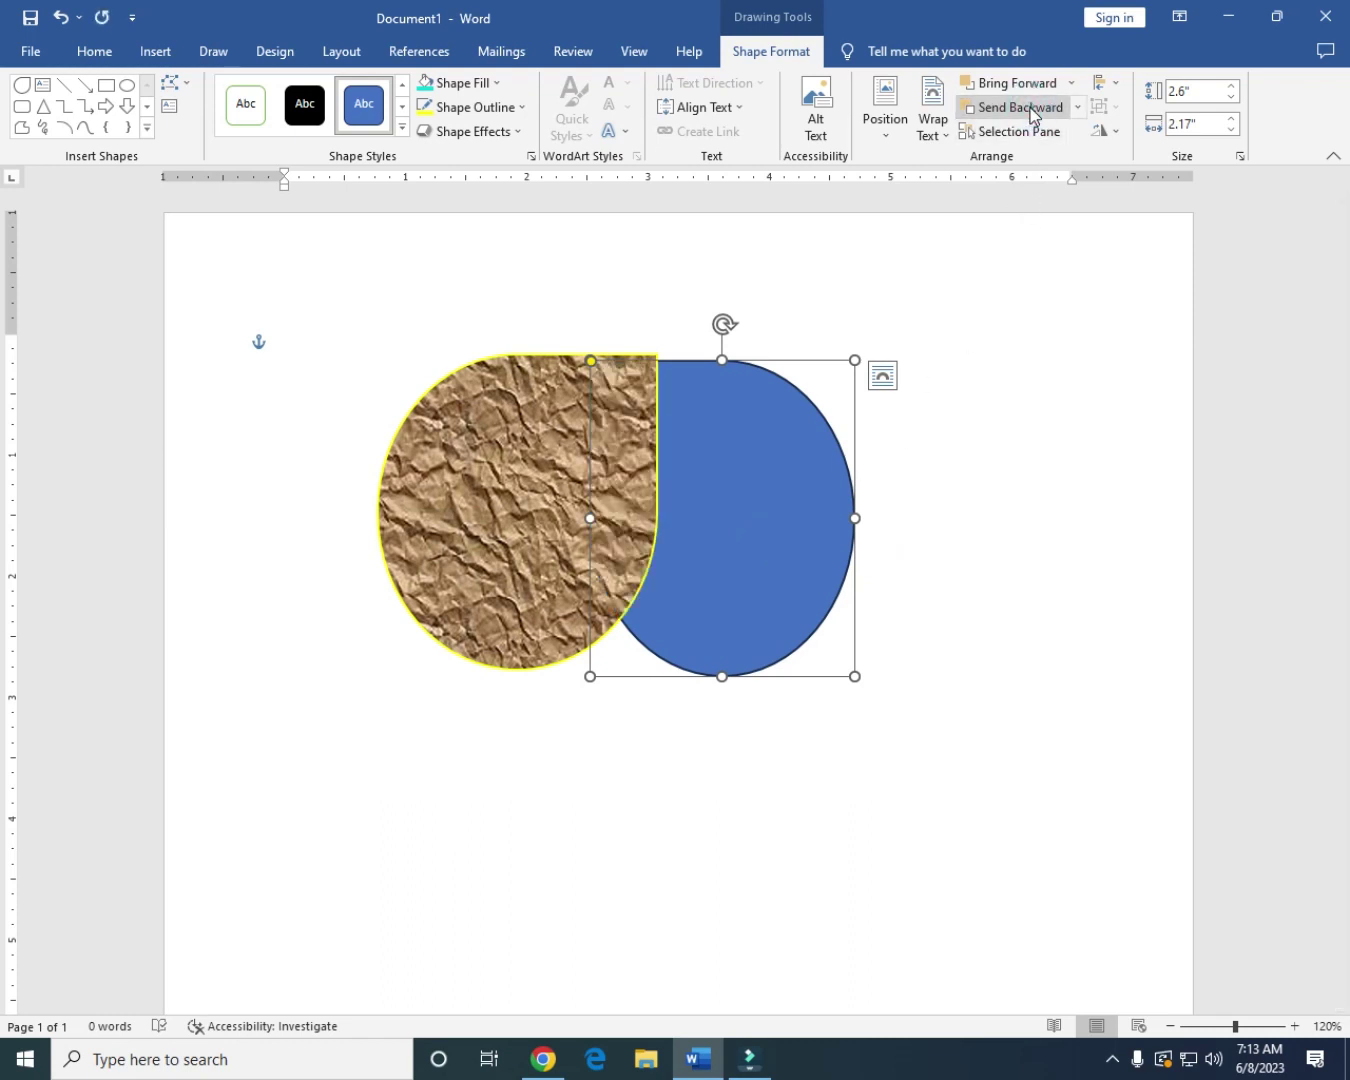
Step: Align the blue teardrop to the left margin and move the textured teardrop clear of it on the right
left_click_drag(761, 511, 902, 500)
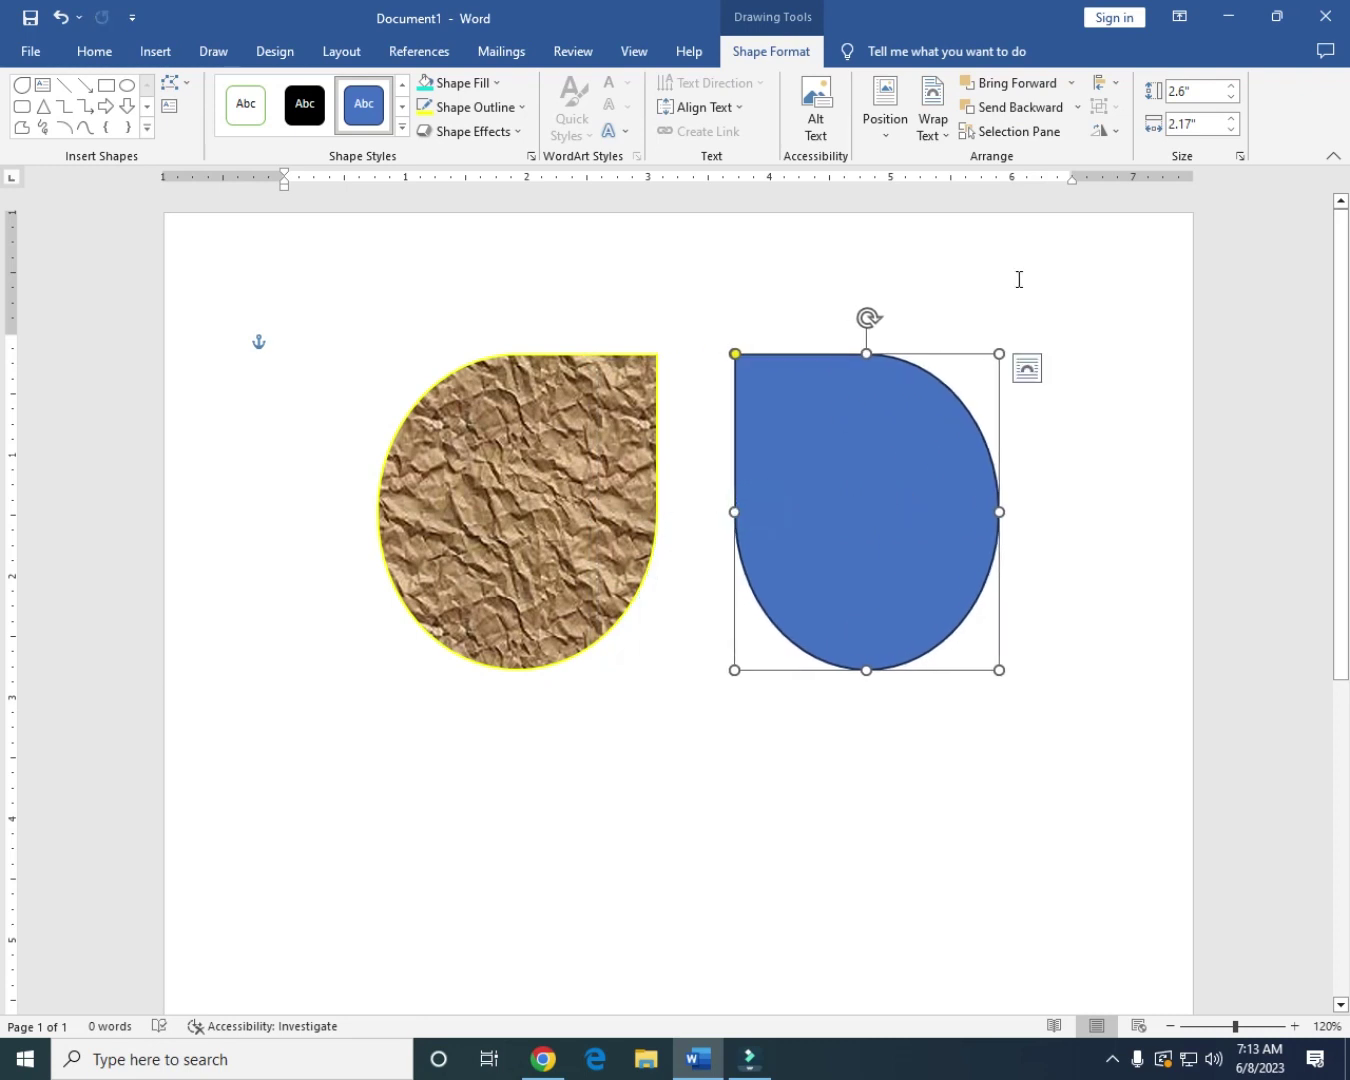
left_click(1103, 84)
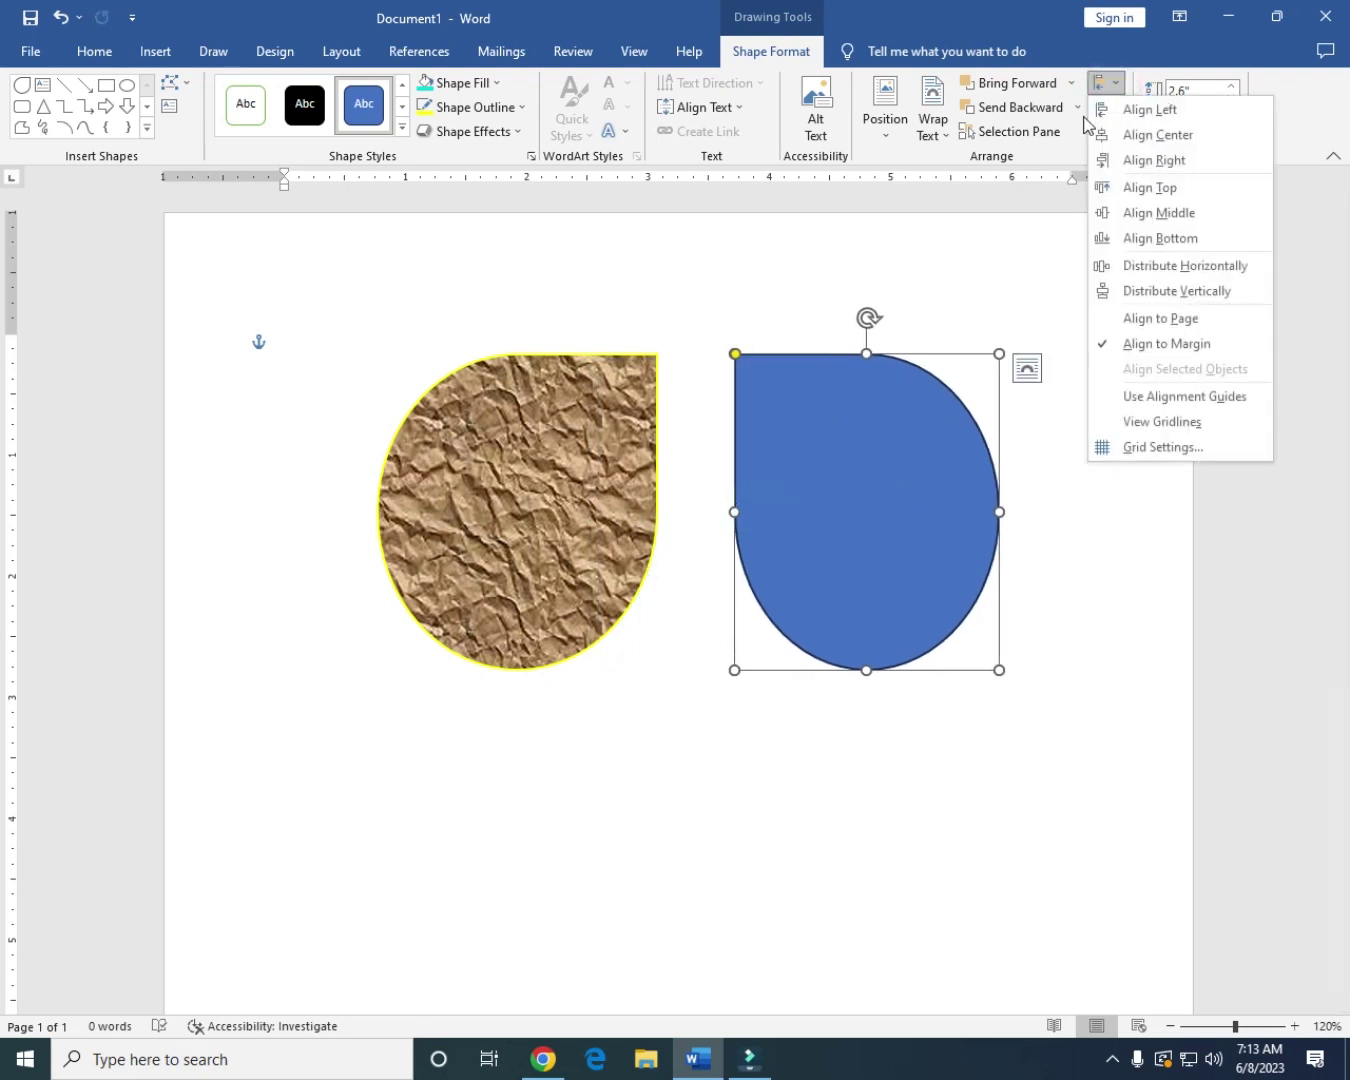
left_click(1166, 110)
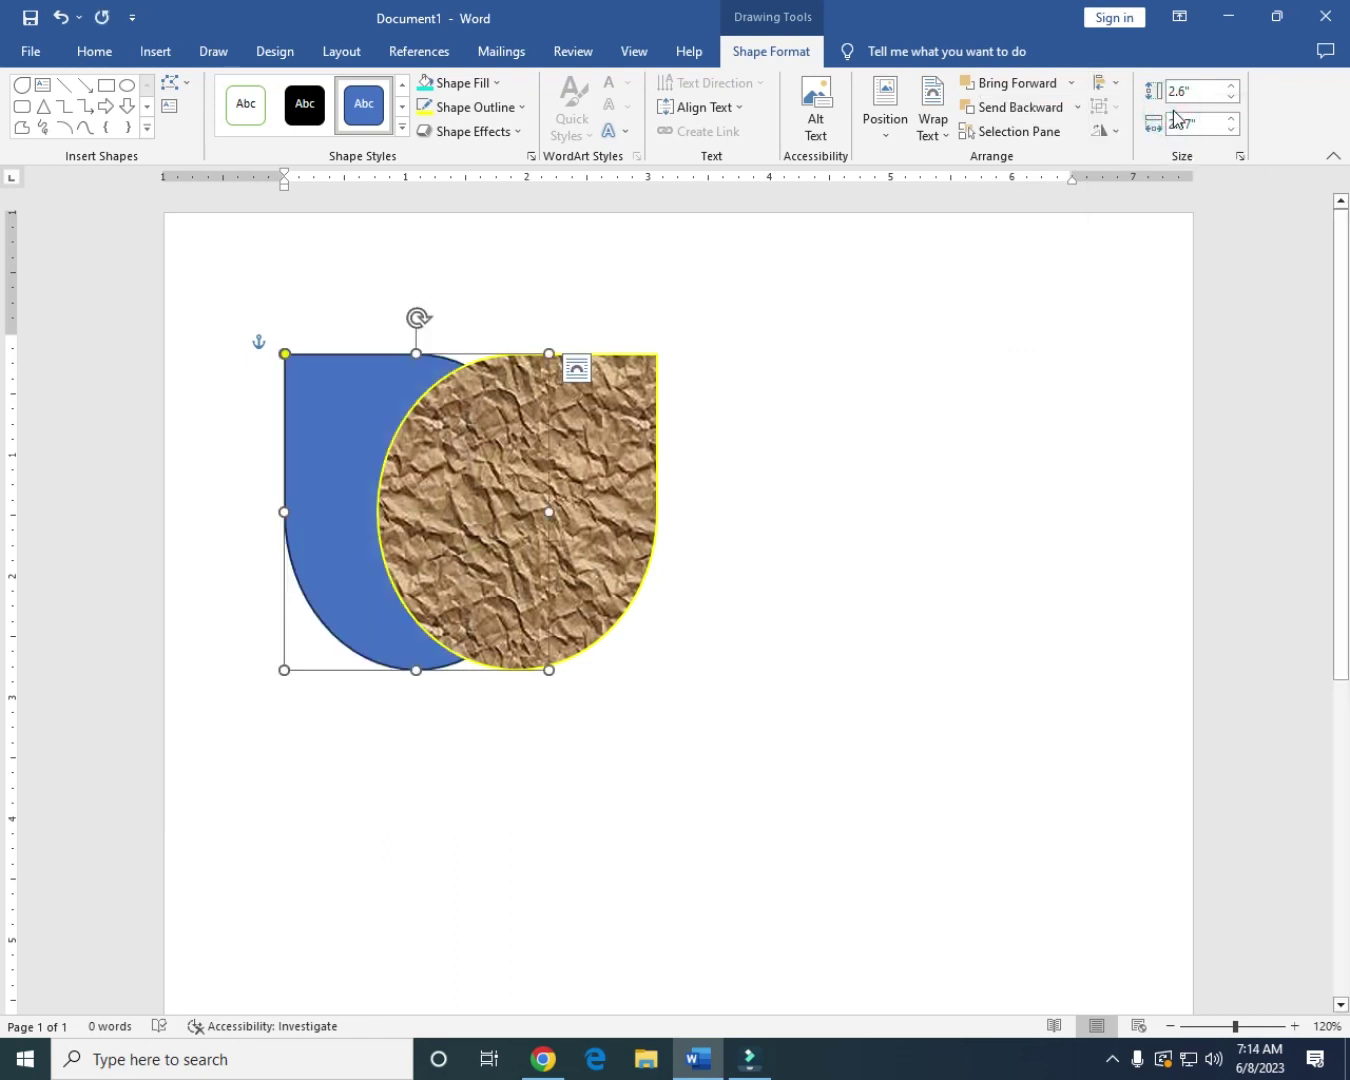
left_click_drag(602, 524, 809, 512)
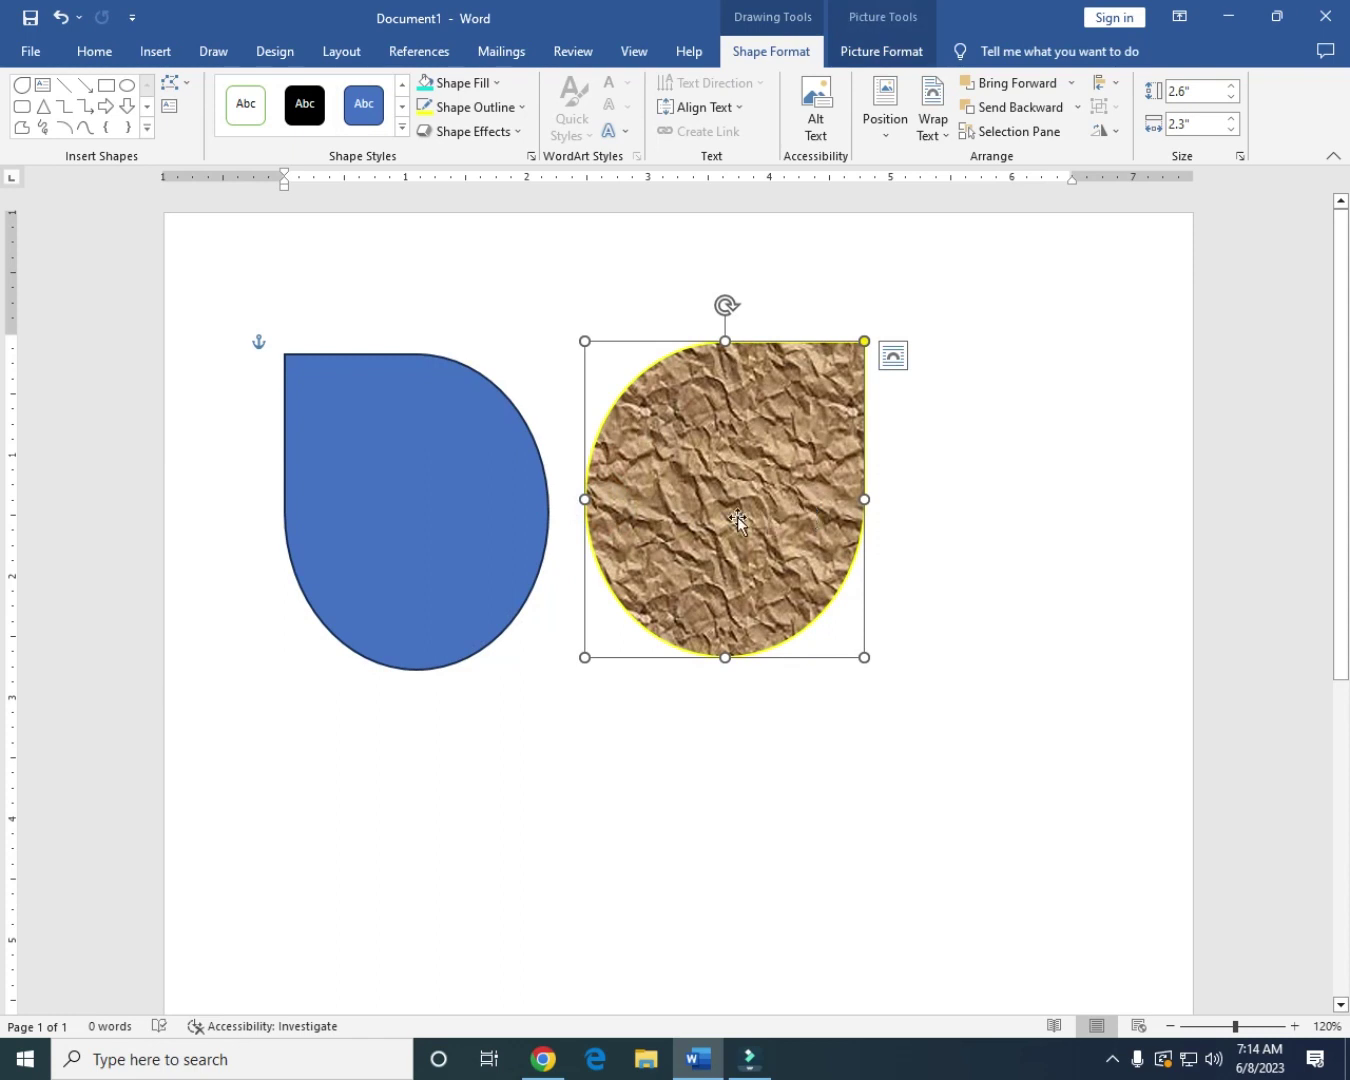
Step: Align both teardrops to each other by their left edges, centers and right edges in turn
left_click(479, 508, "shift")
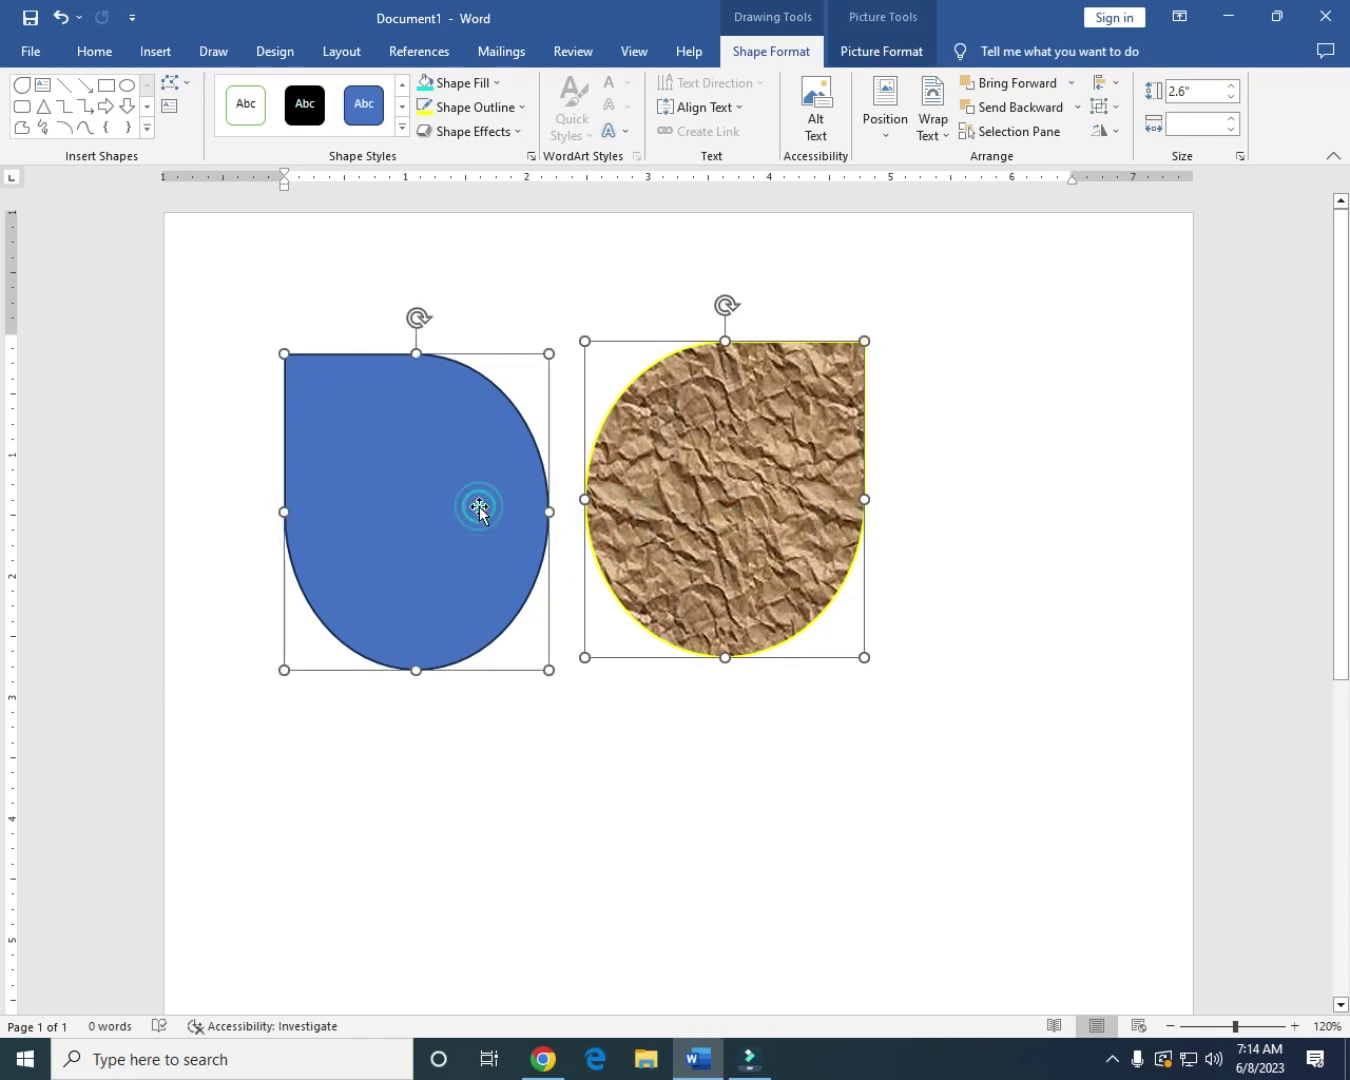
left_click(1107, 85)
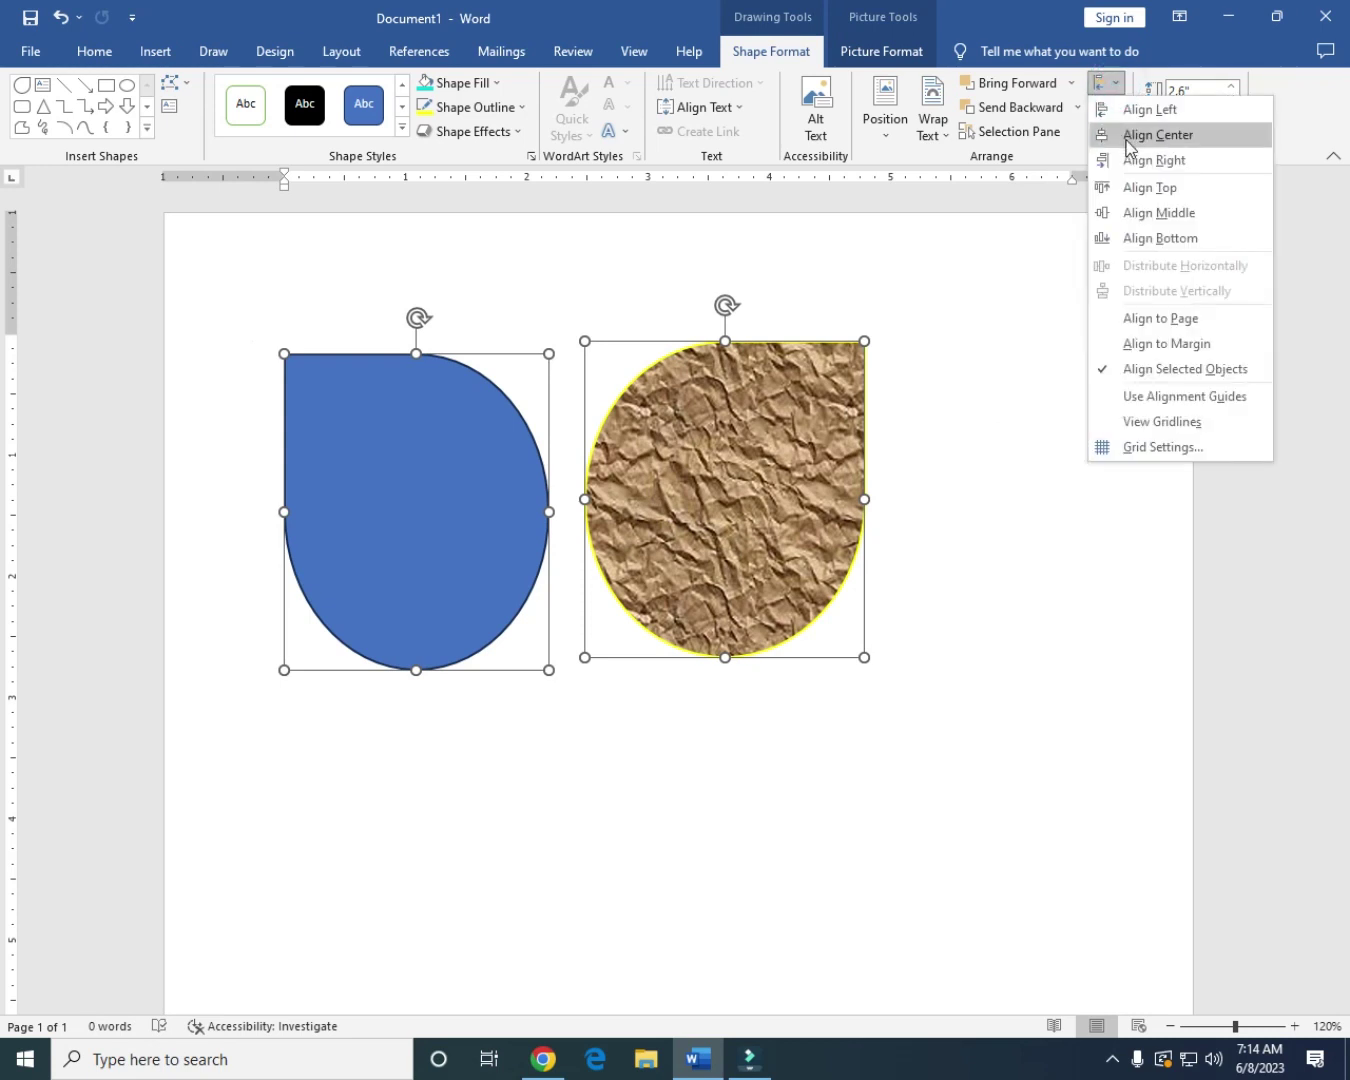
left_click(1129, 136)
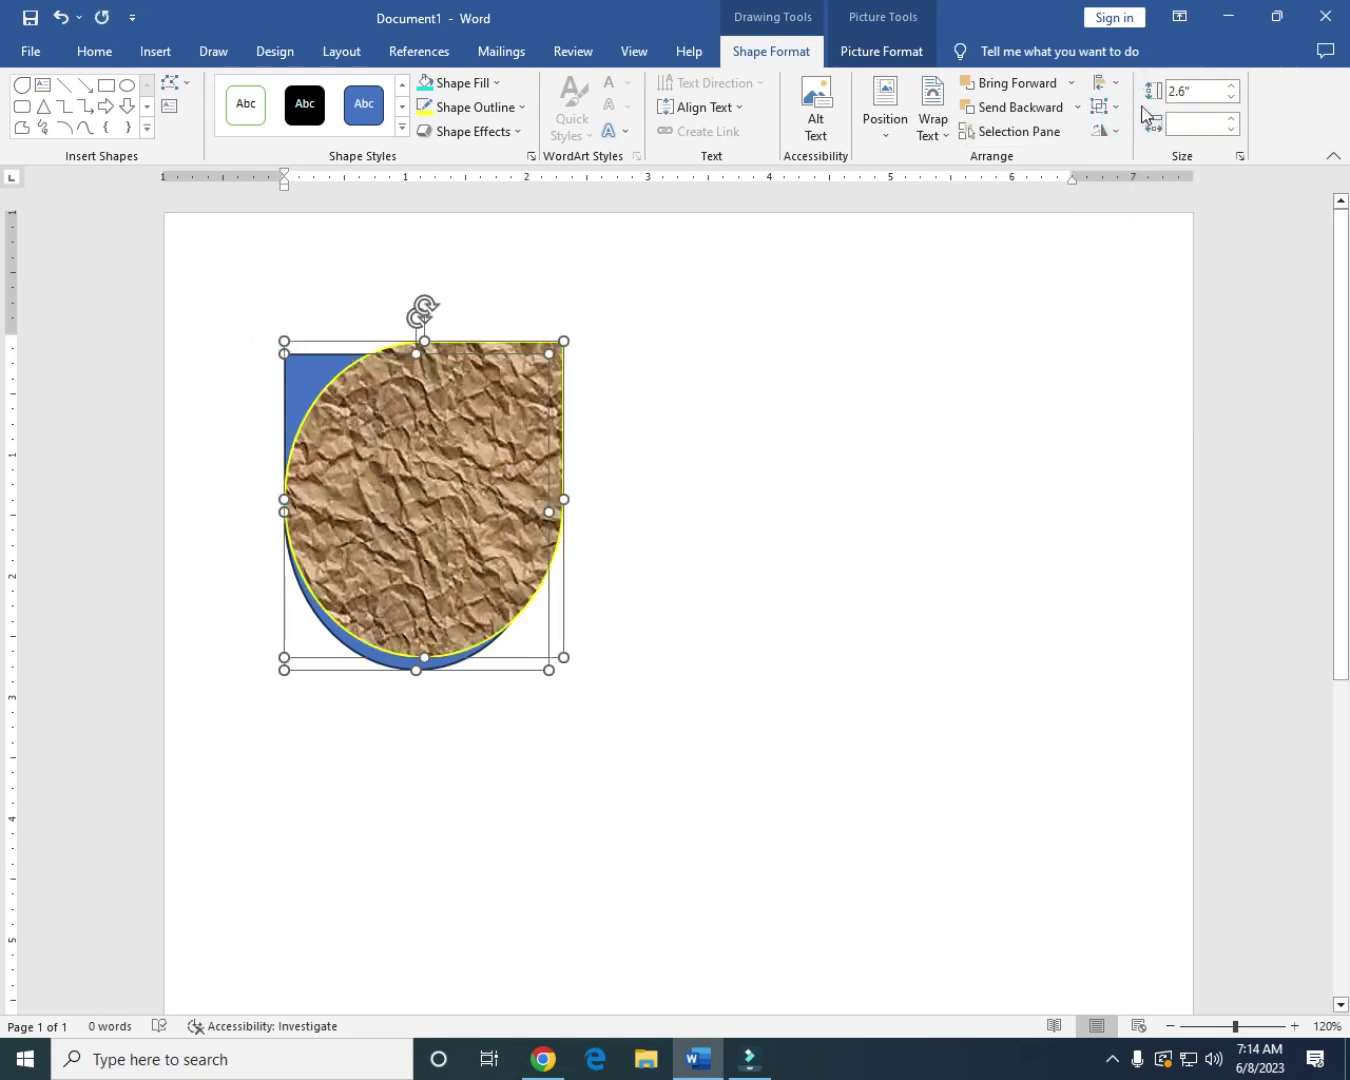
left_click(1106, 85)
left_click(1126, 158)
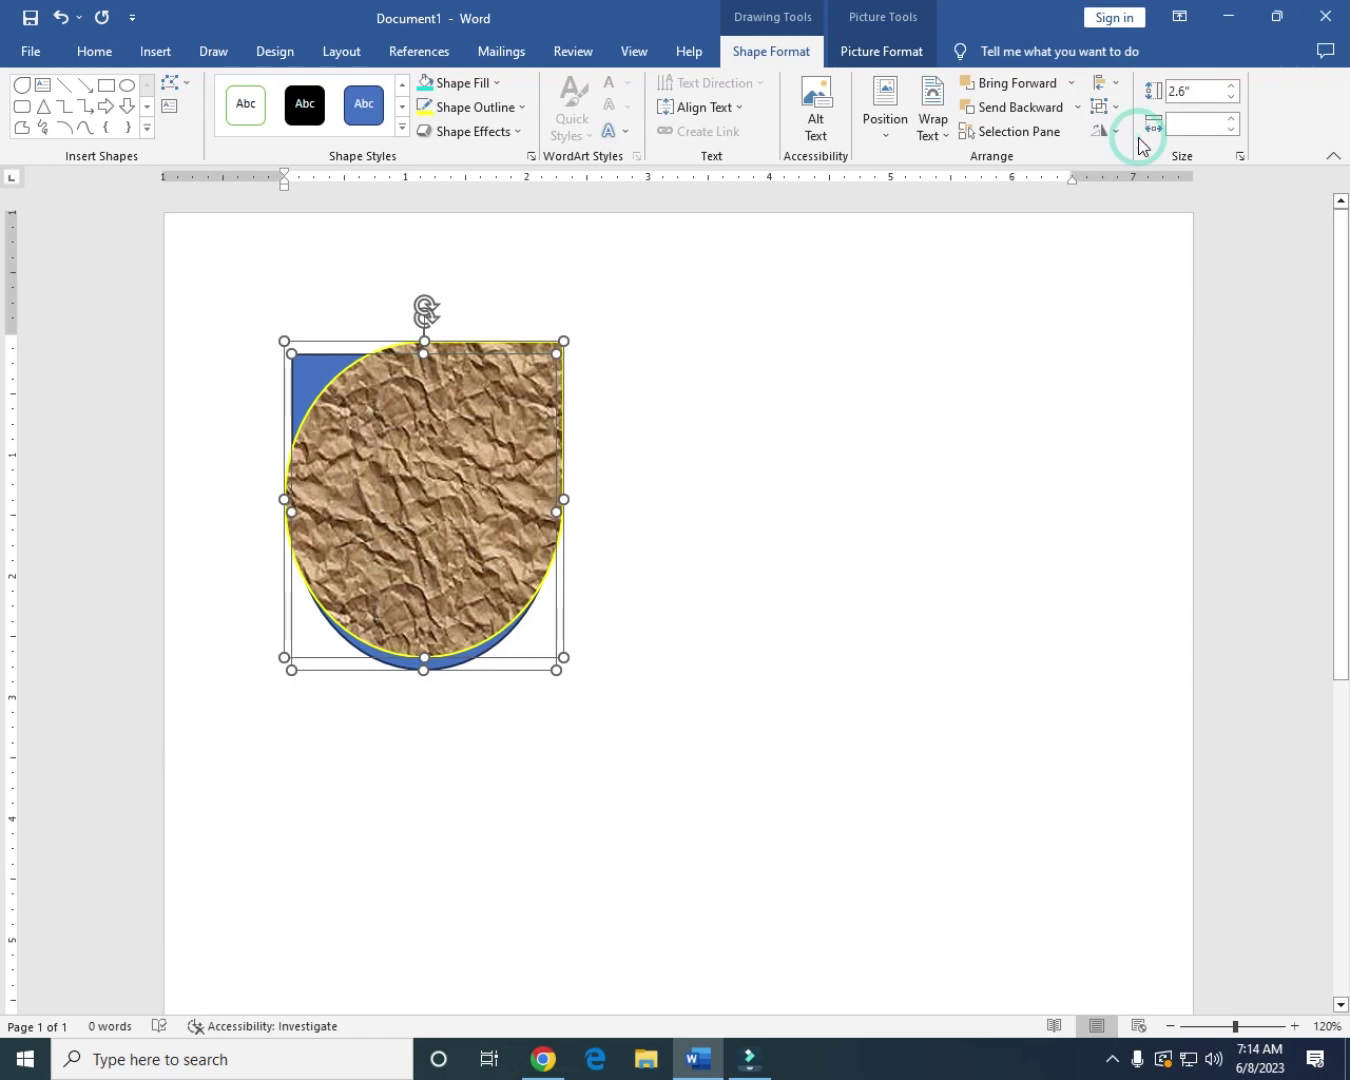
left_click(1107, 85)
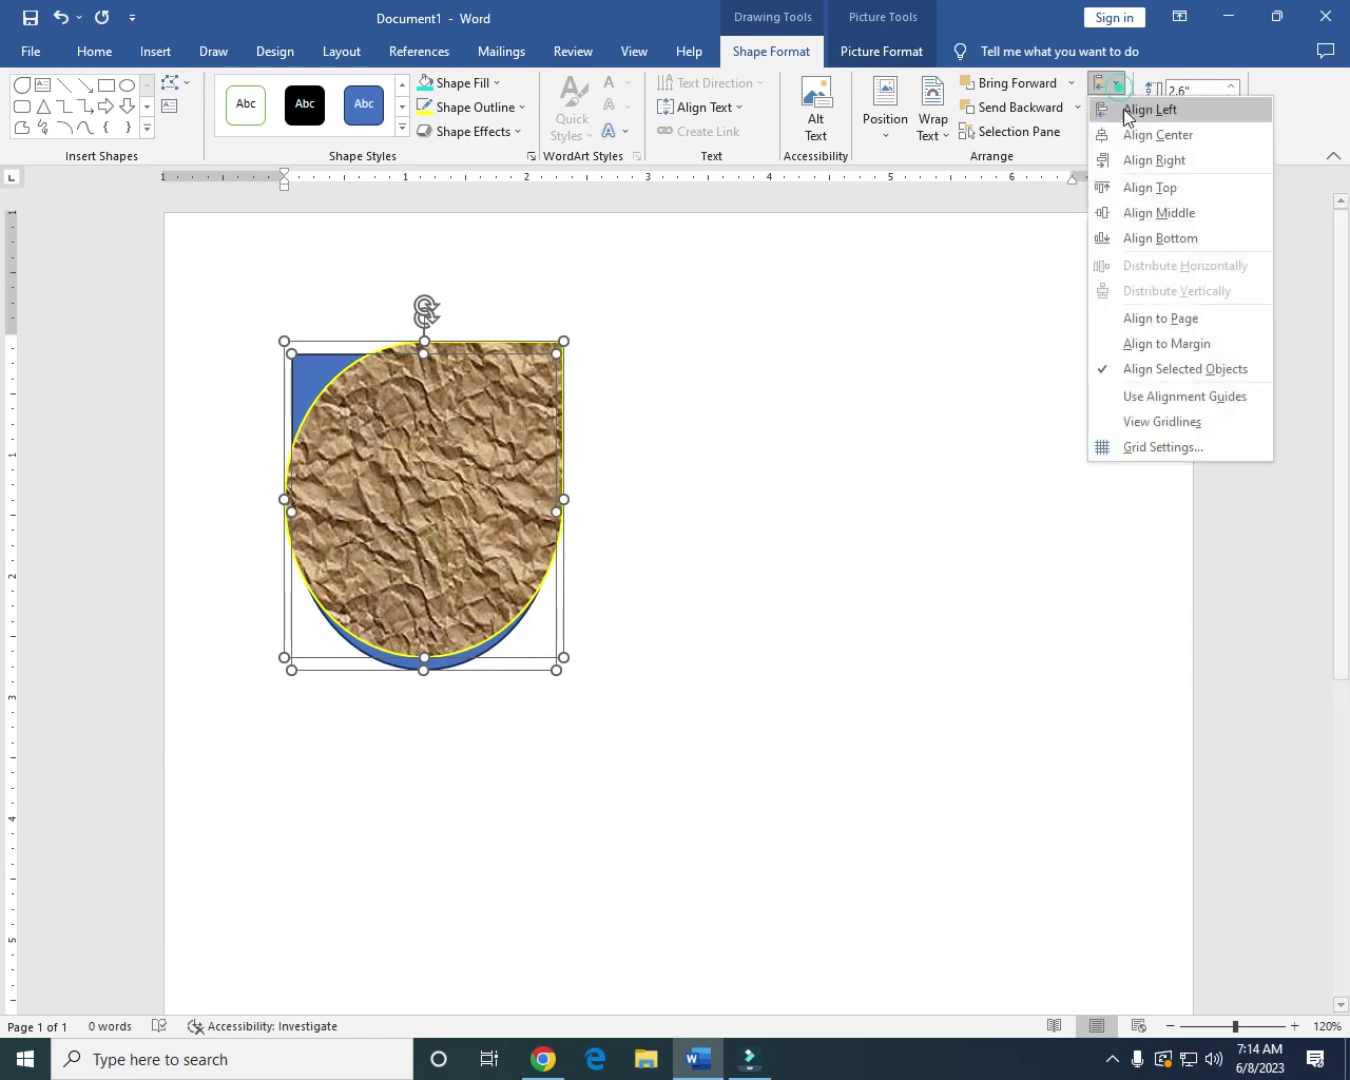
left_click(1174, 164)
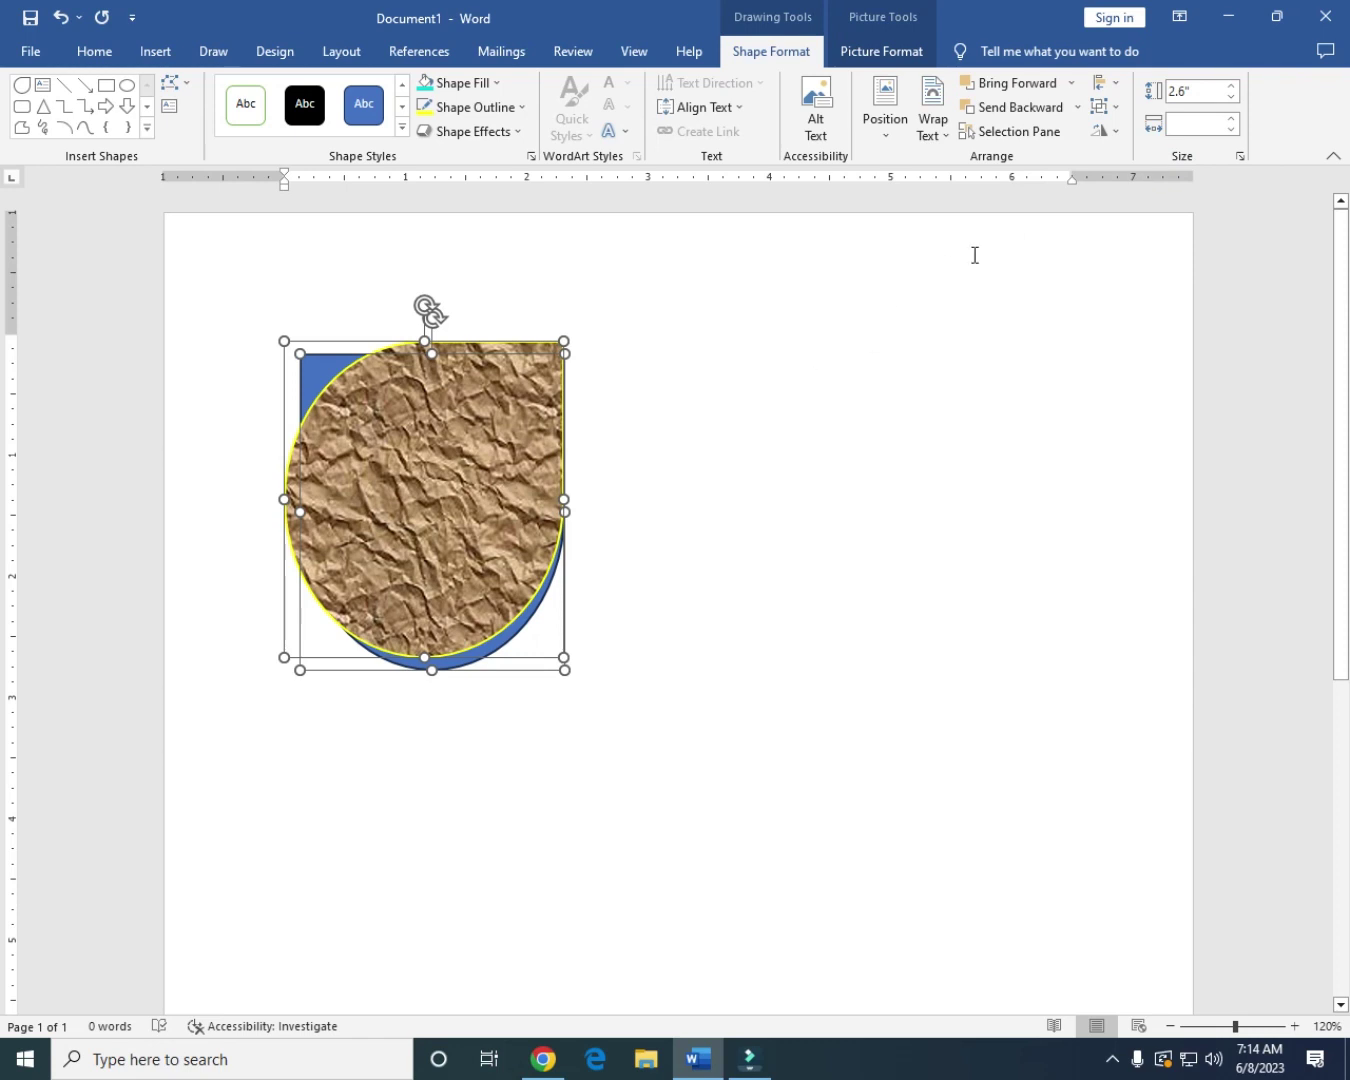
Step: Separate the overlapping teardrops, placing the textured one near the left margin and the blue one just beside it on the right
left_click_drag(473, 477, 803, 485)
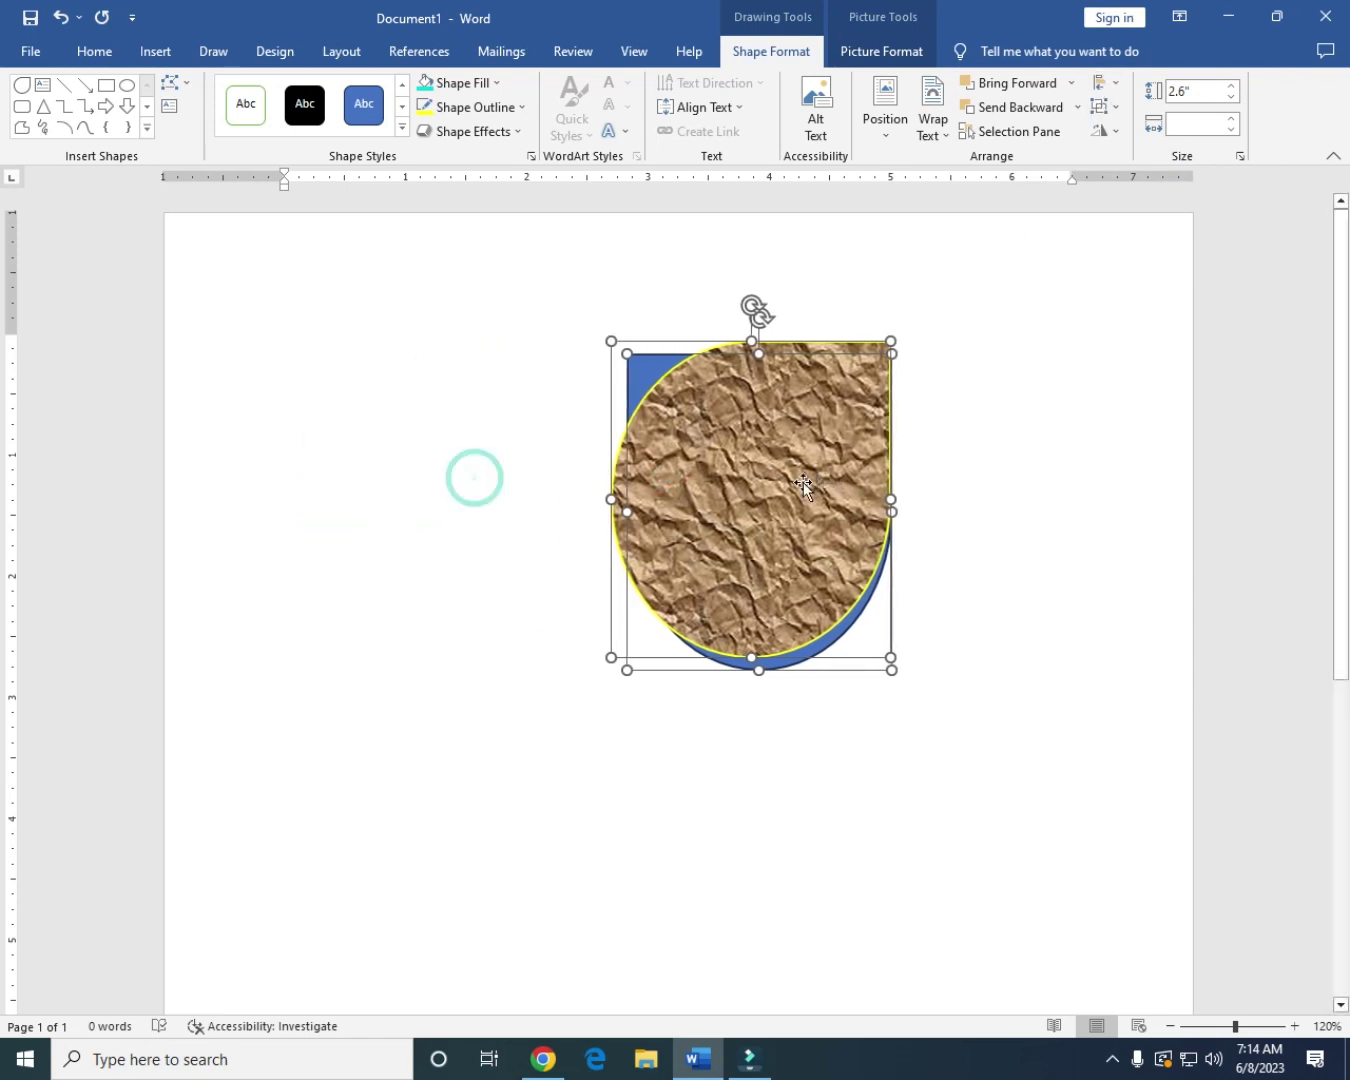
left_click(672, 761)
left_click_drag(723, 575, 564, 562)
left_click(728, 538)
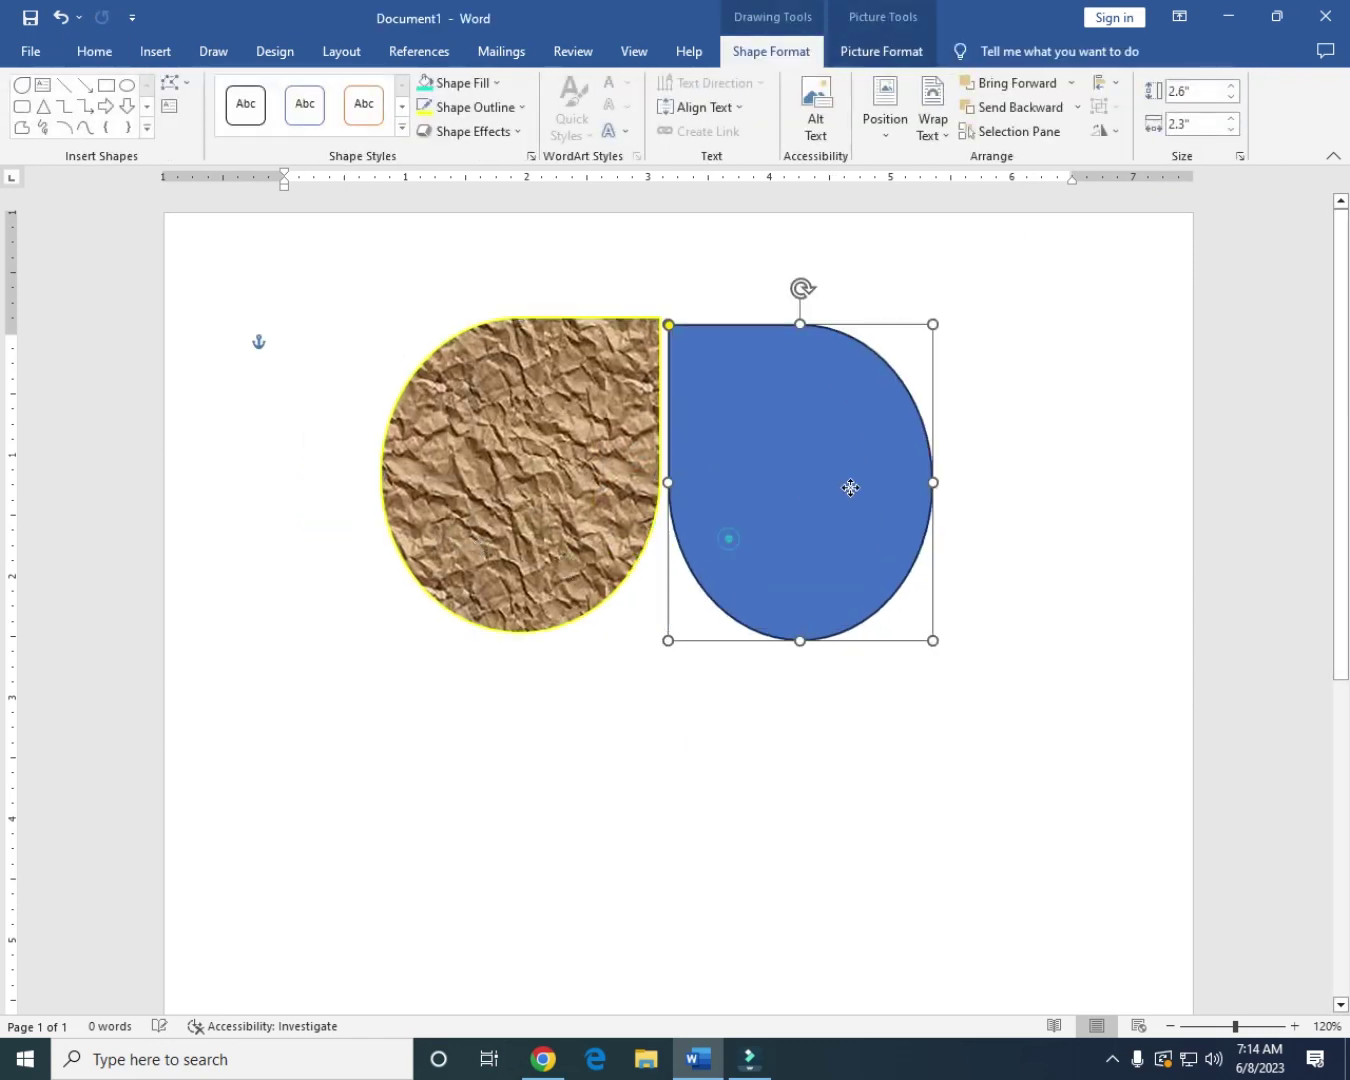
left_click_drag(850, 487, 938, 464)
left_click_drag(582, 467, 474, 444)
left_click(524, 653)
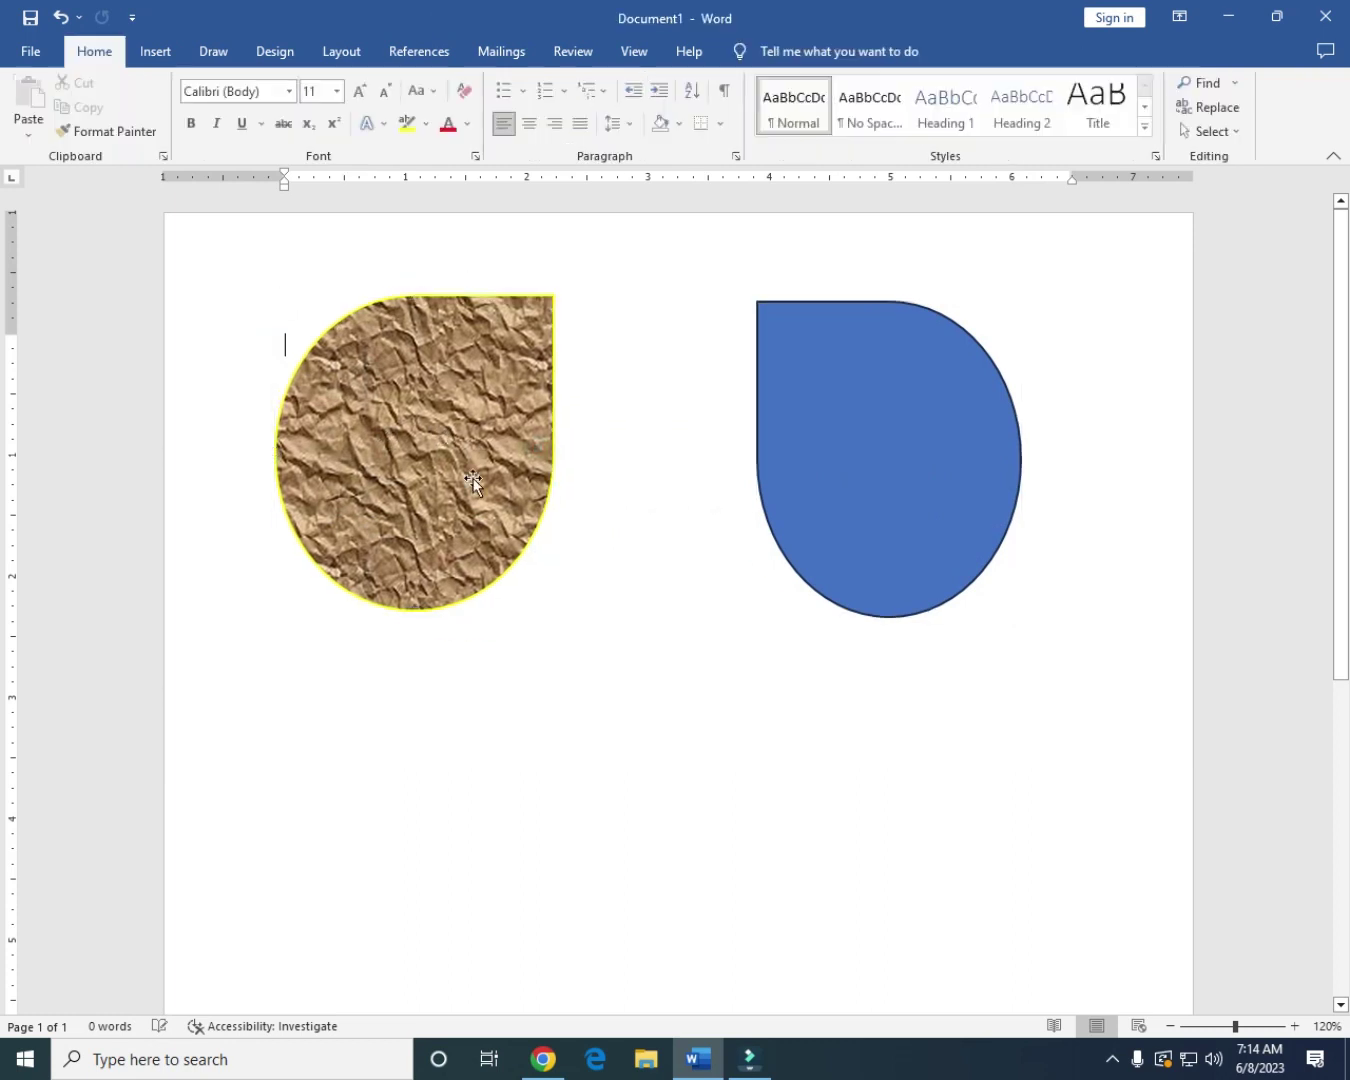
left_click(472, 478)
left_click_drag(820, 486, 660, 490)
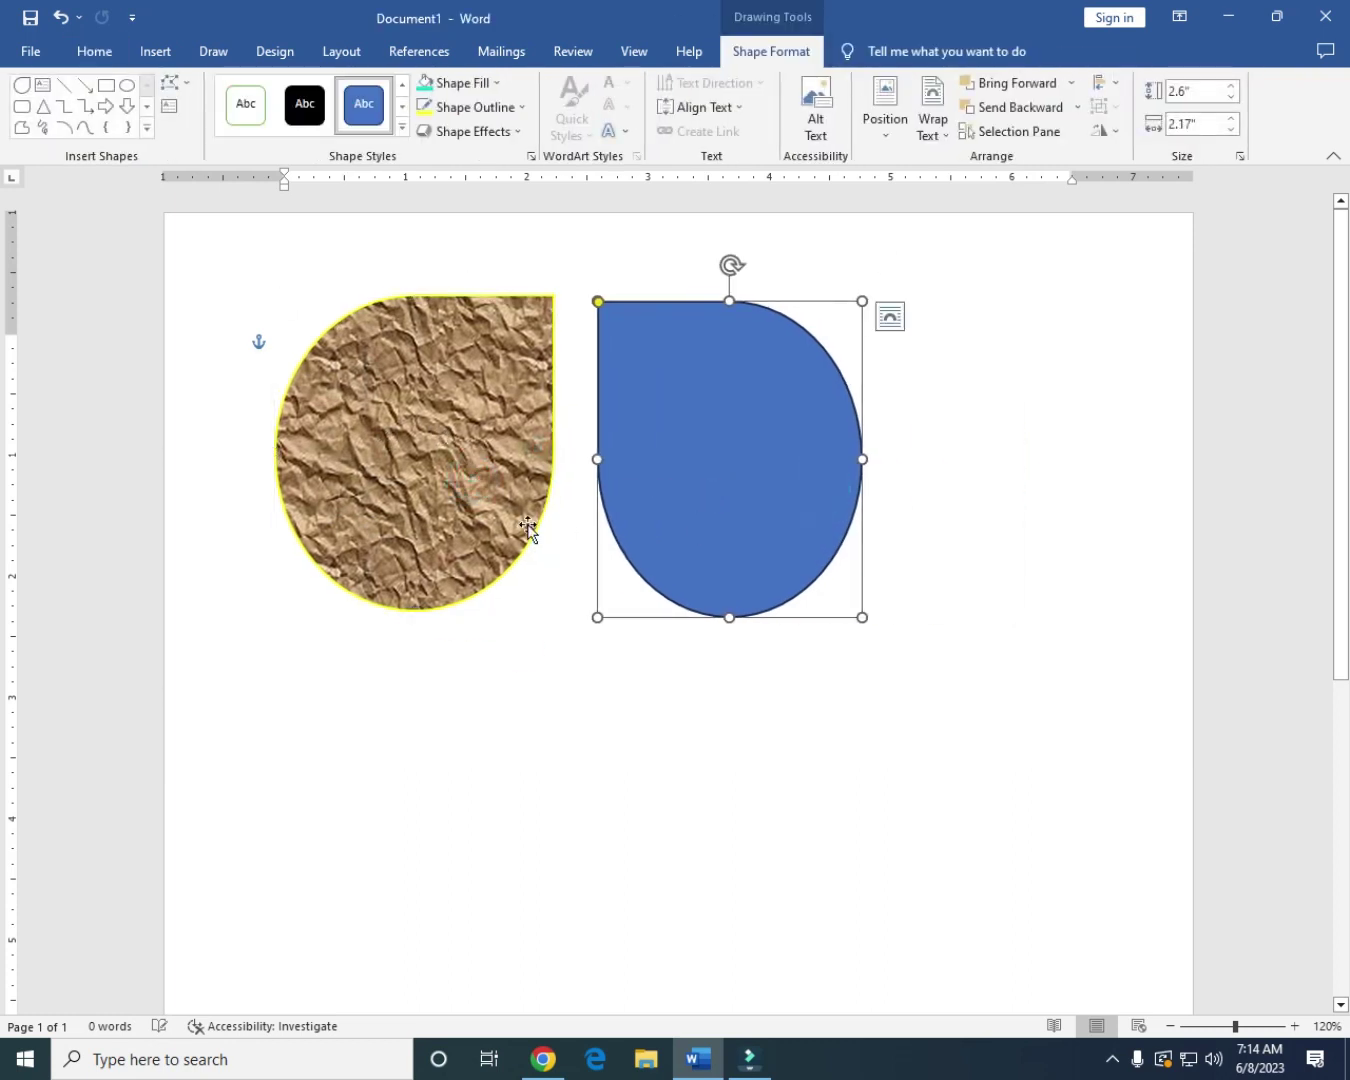
Step: Group the textured and blue teardrops and move the group about an inch right and slightly down
left_click(453, 456, "shift")
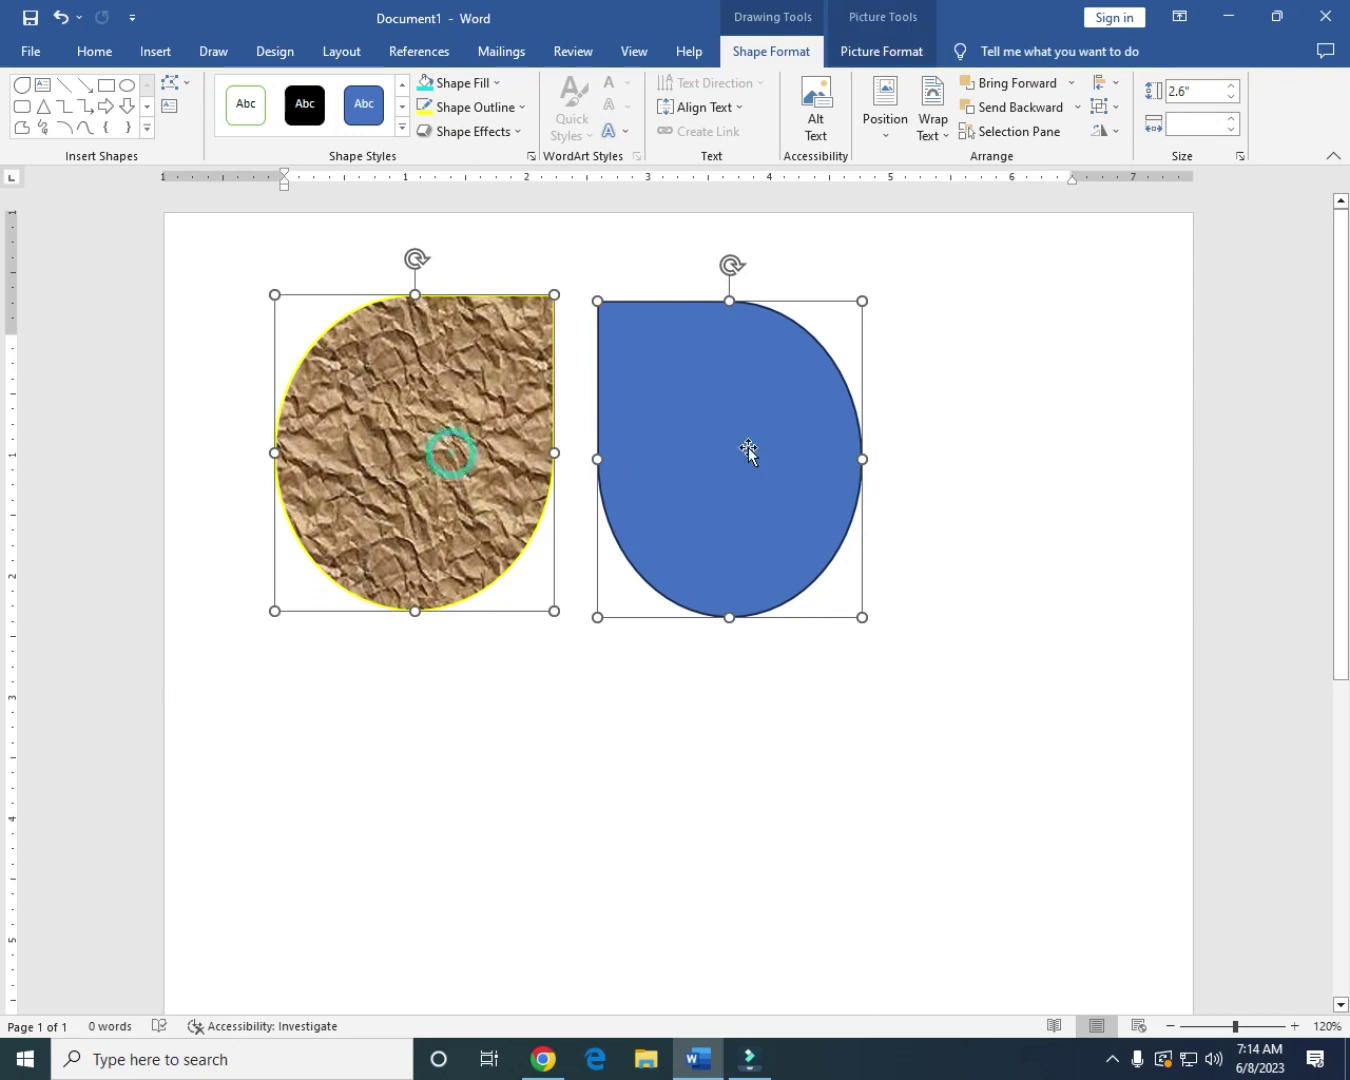
left_click(1106, 106)
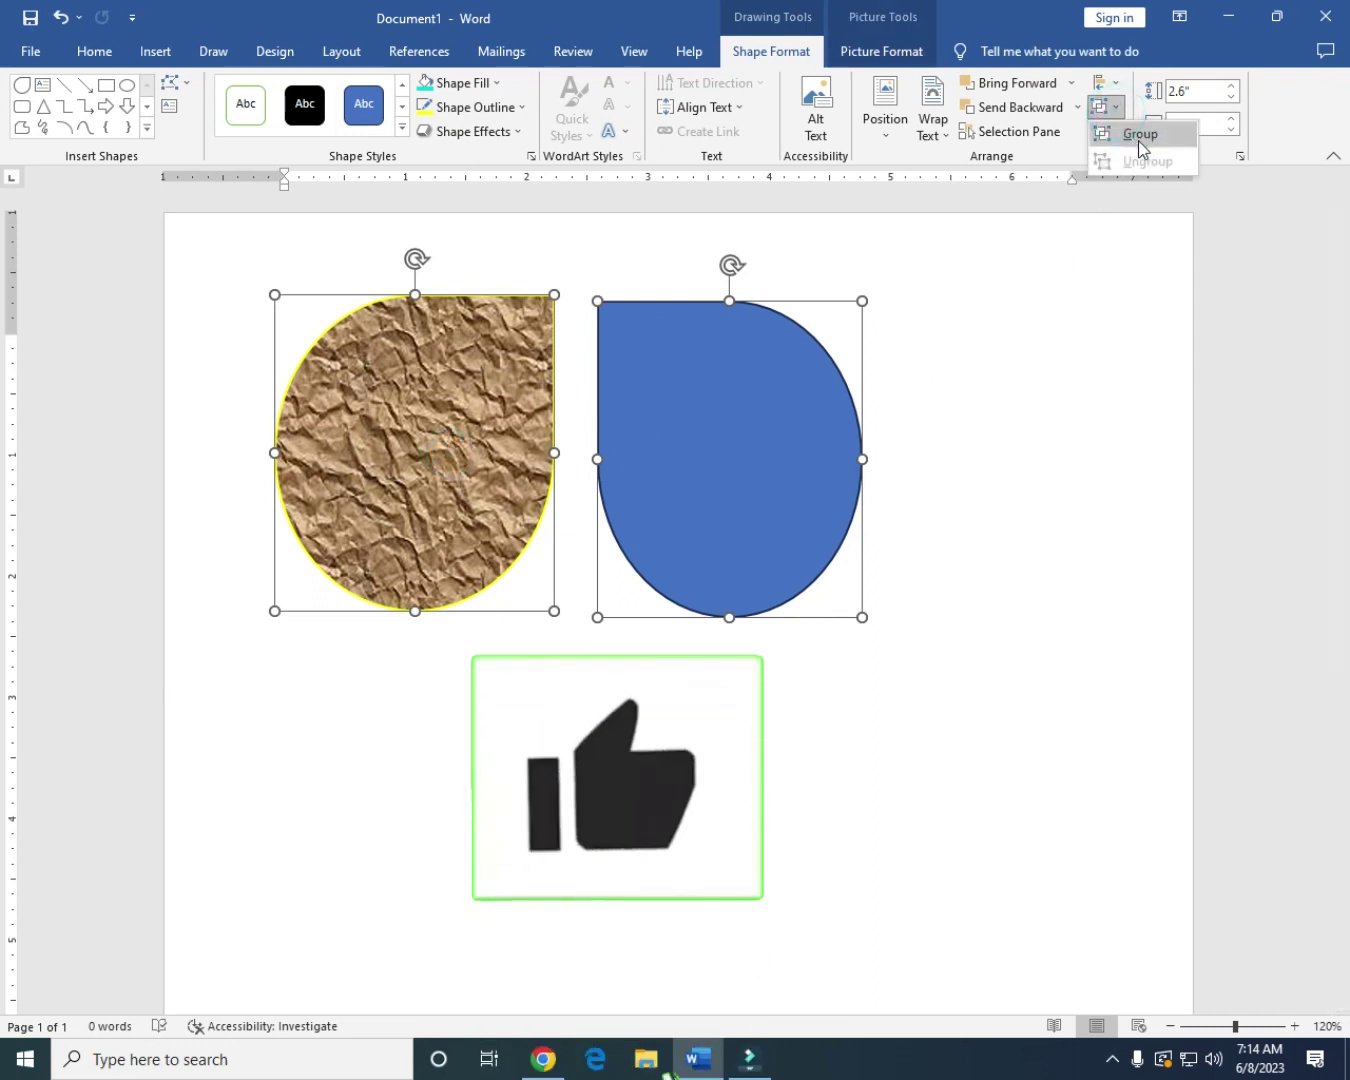
left_click(1143, 142)
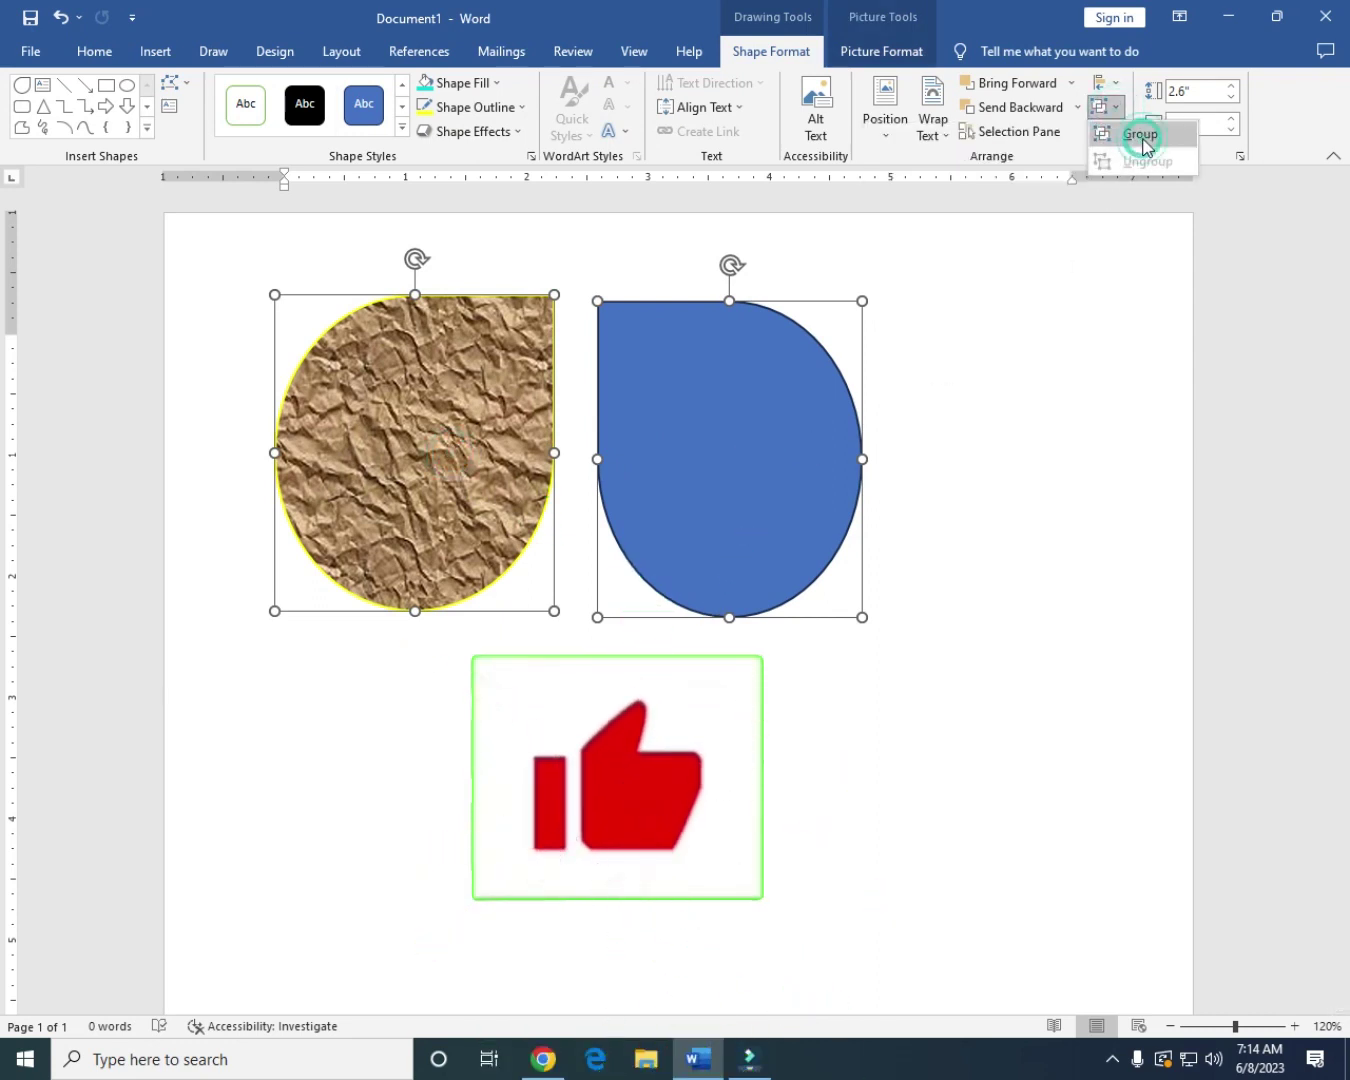
left_click(915, 575)
left_click(831, 480)
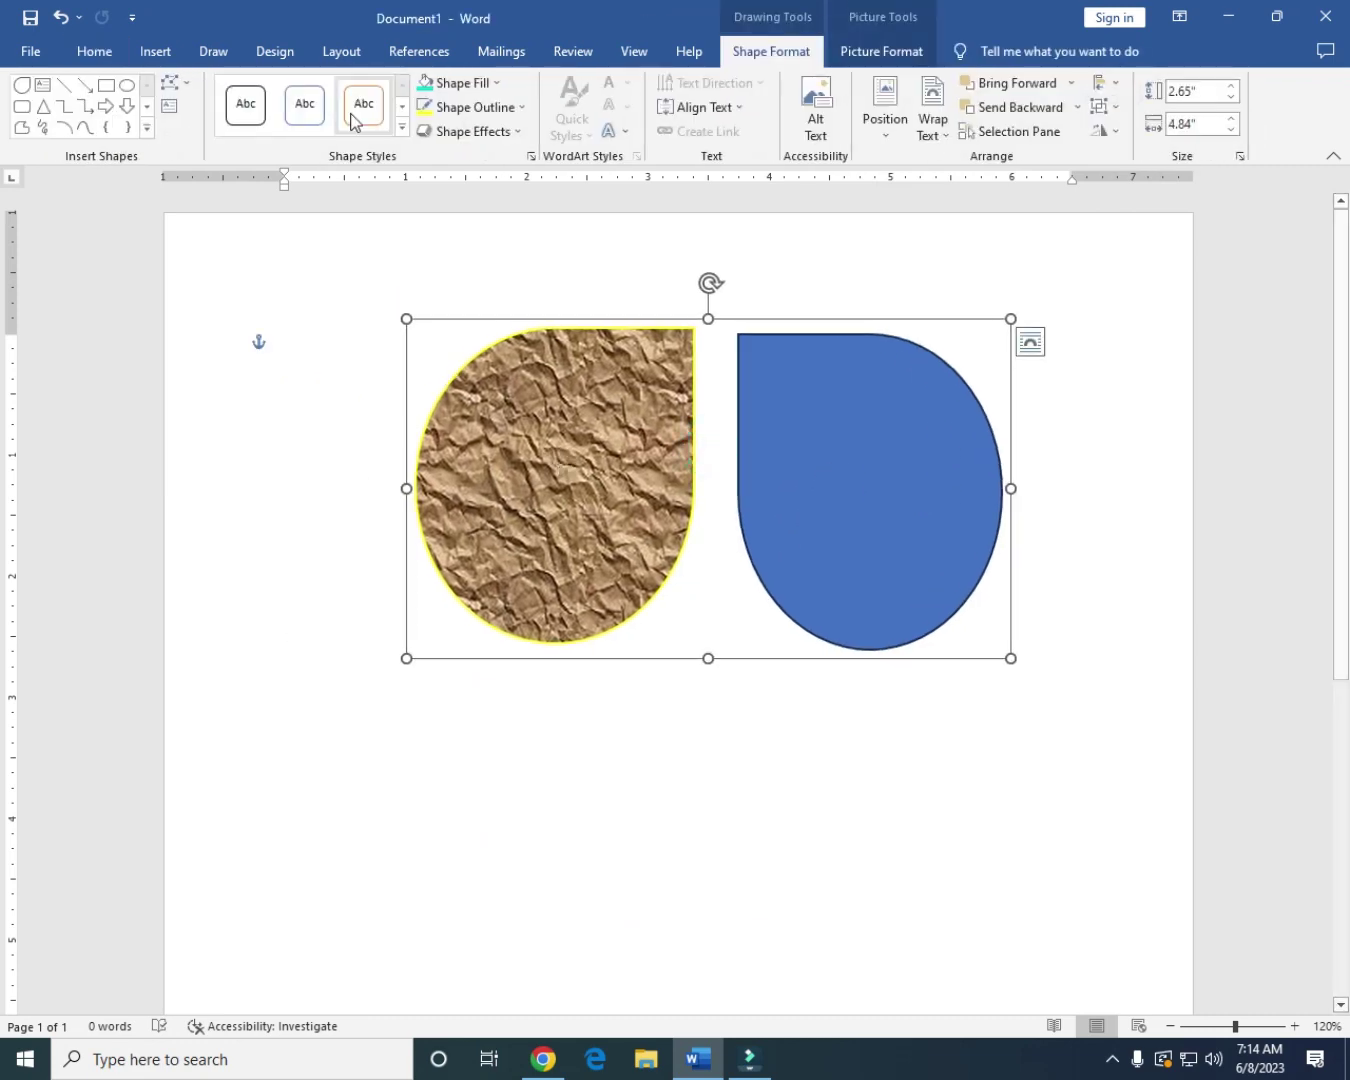
Step: Apply the gold gradient theme style without an outline to the grouped teardrops
left_click(401, 126)
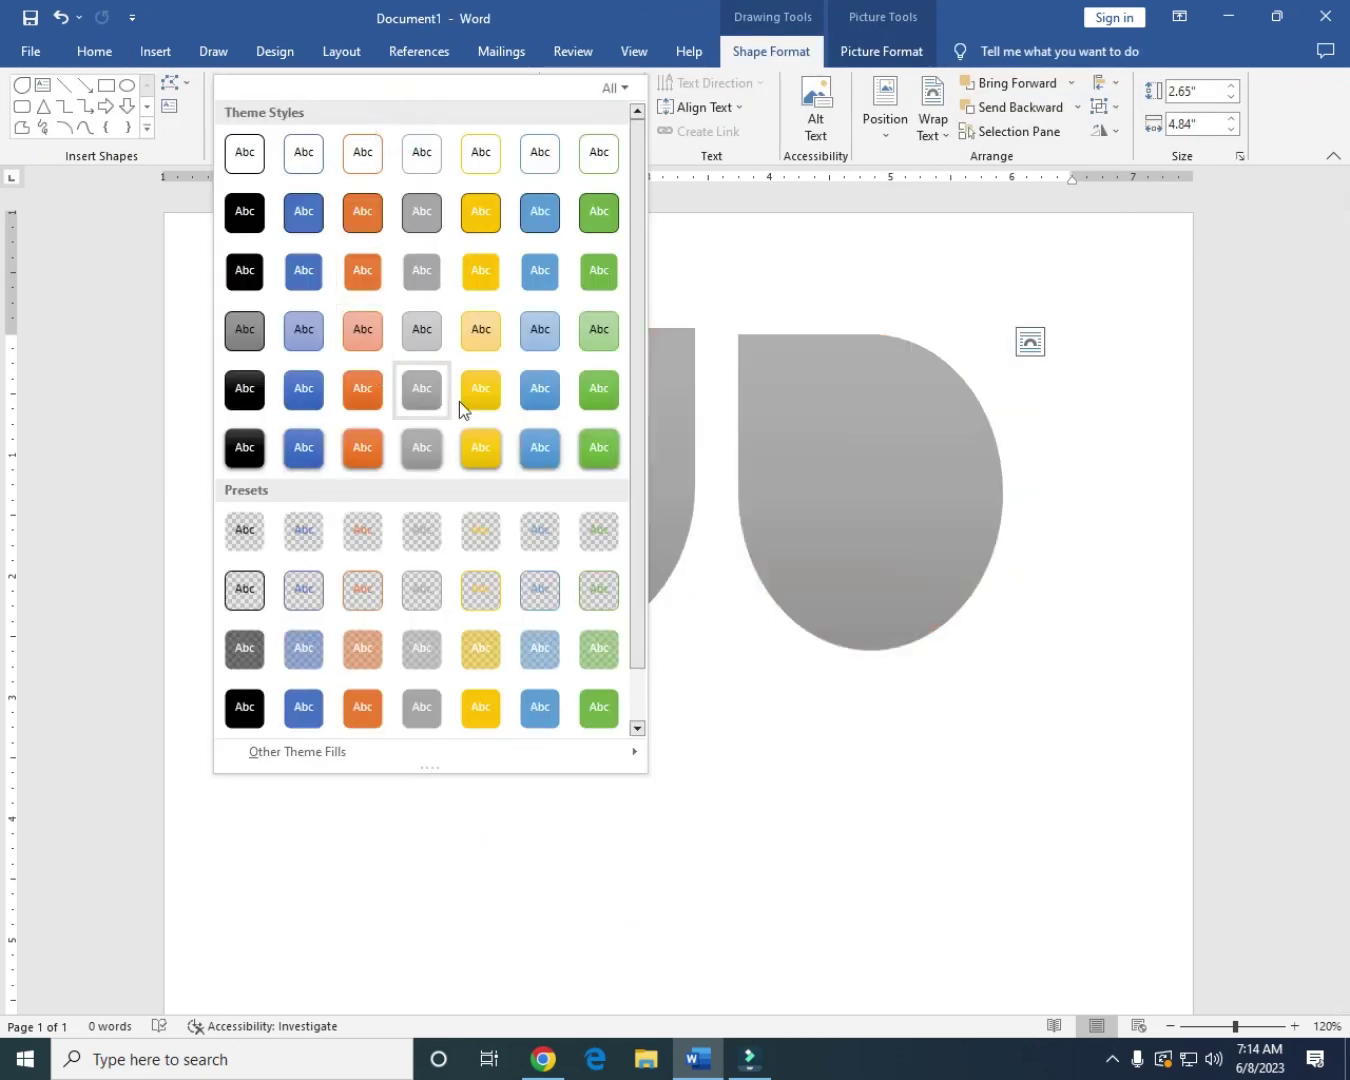
left_click(477, 392)
left_click(473, 396)
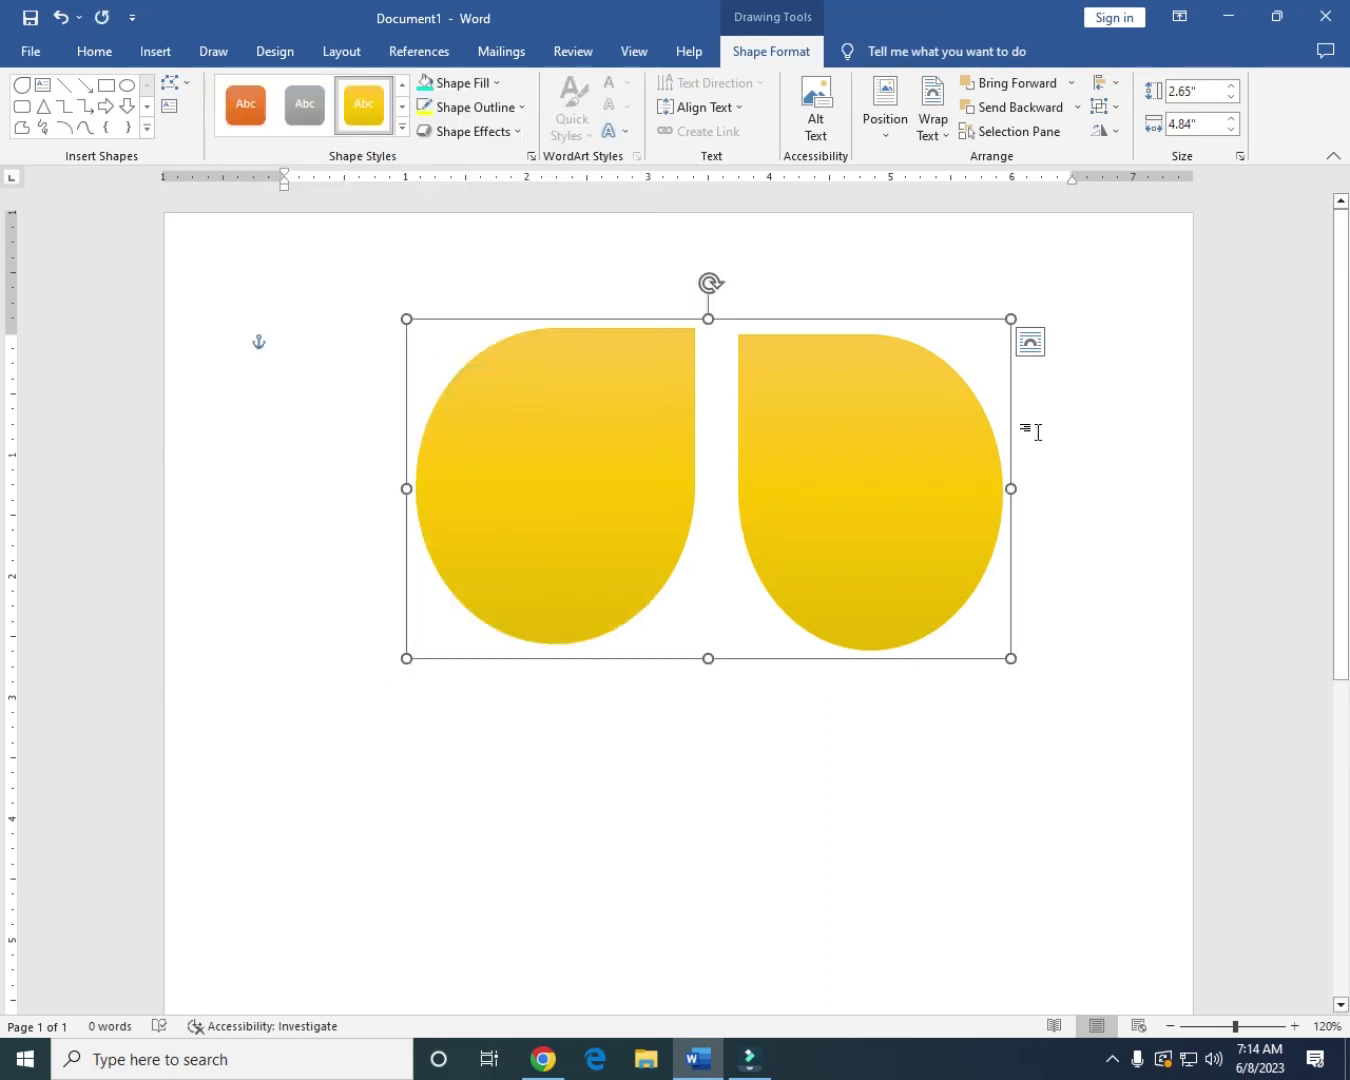
Step: Ungroup the two gold teardrops
left_click(1118, 106)
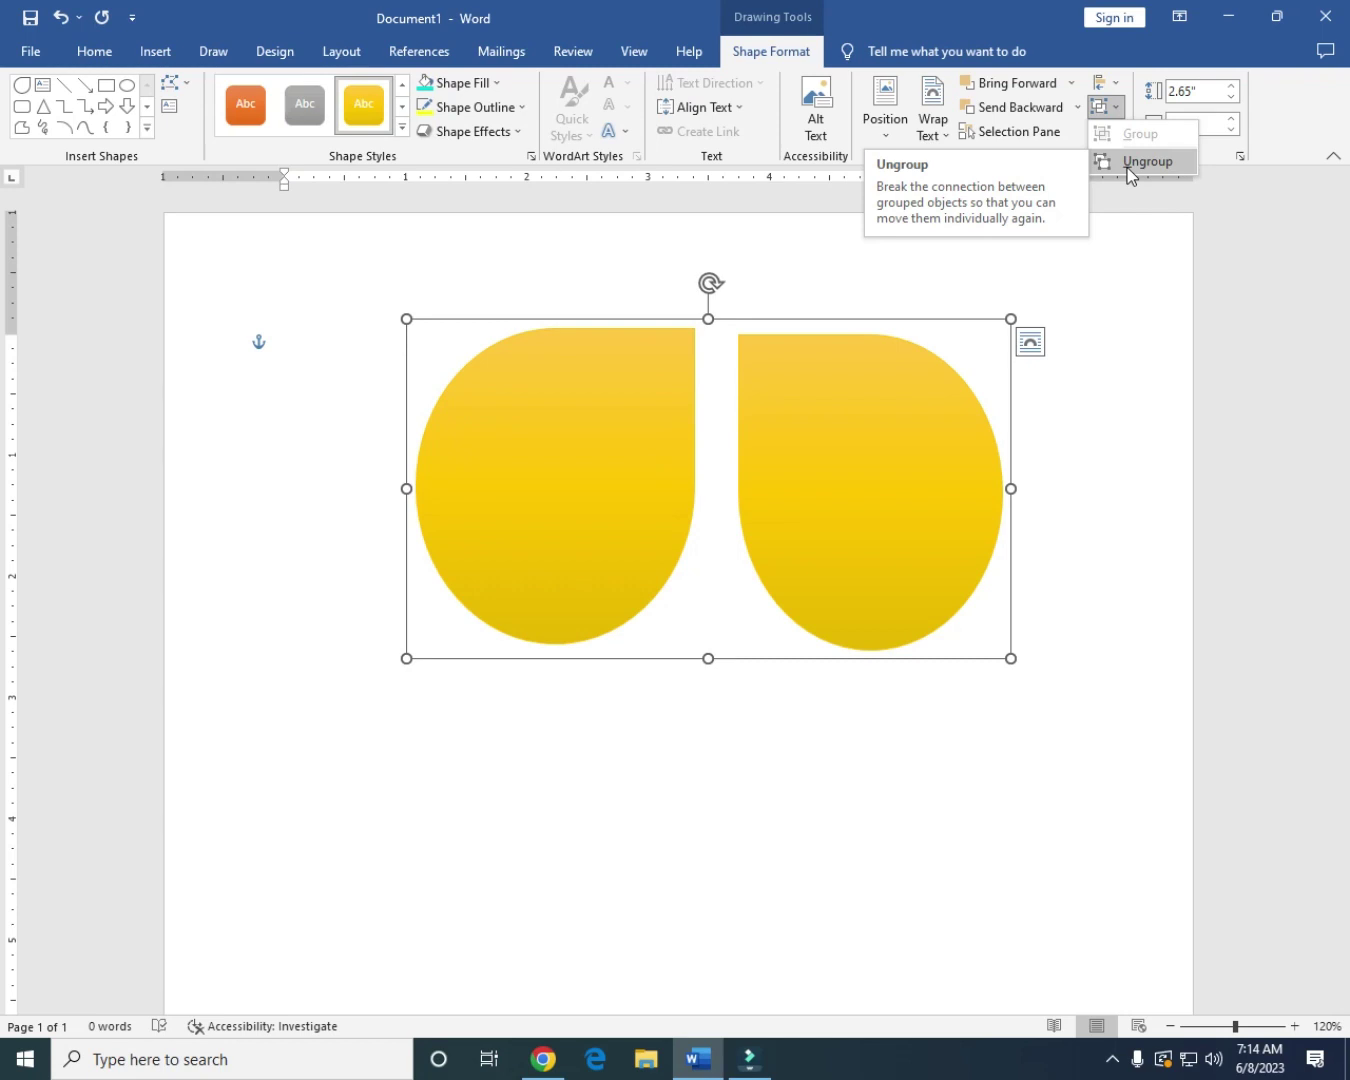
left_click(1129, 163)
left_click(1062, 446)
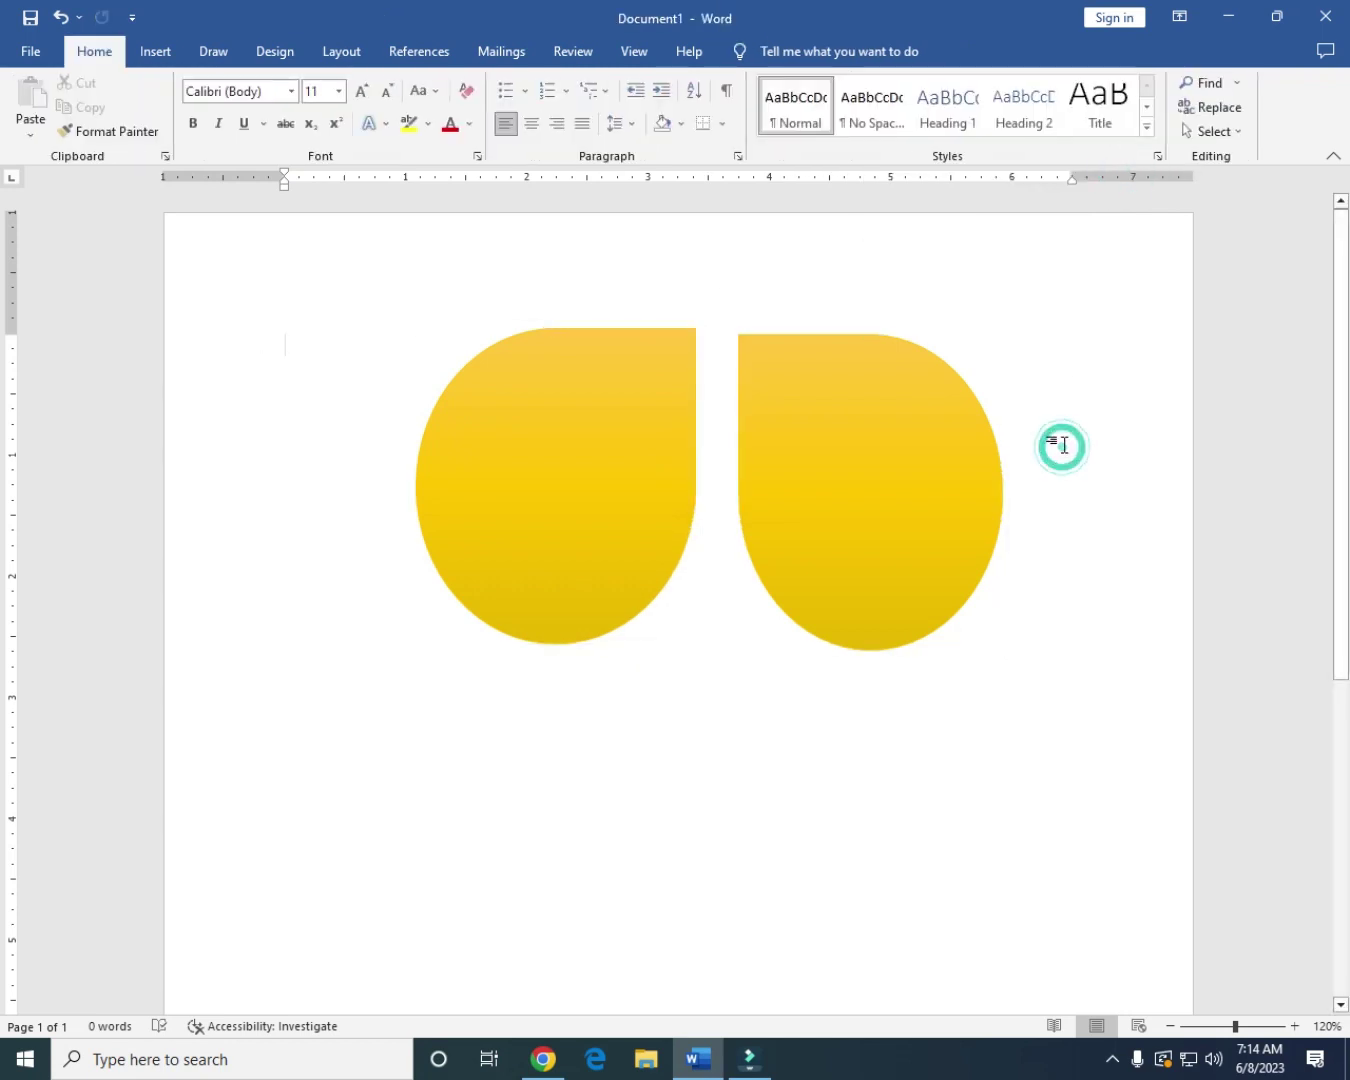
Step: Rotate the right-hand teardrop 90° to the right
left_click(865, 466)
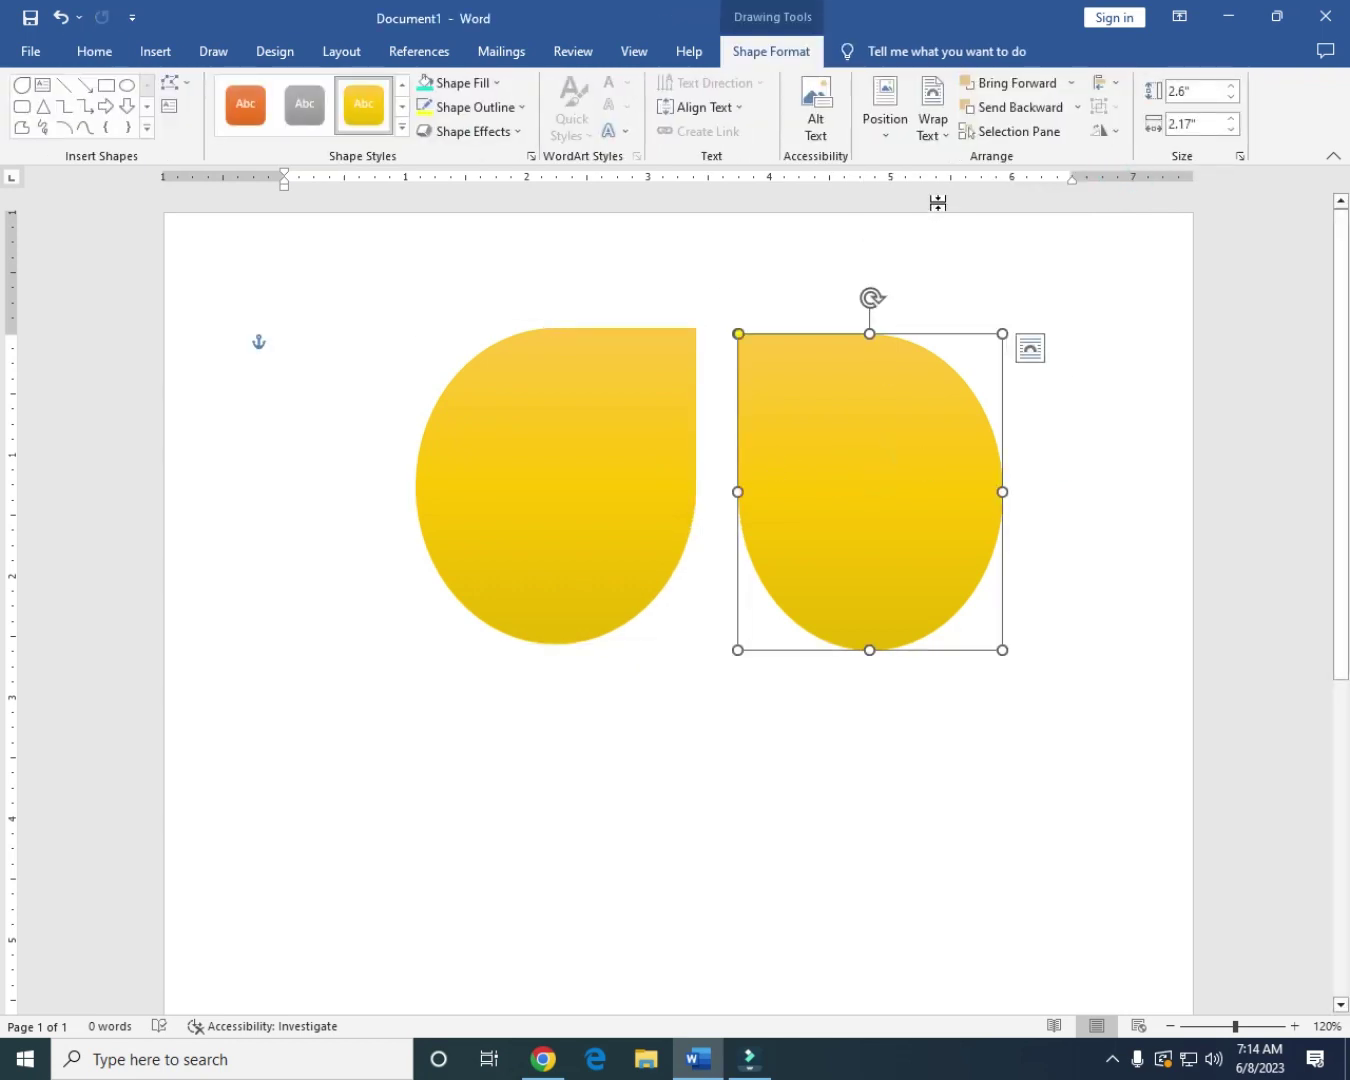
left_click(1112, 132)
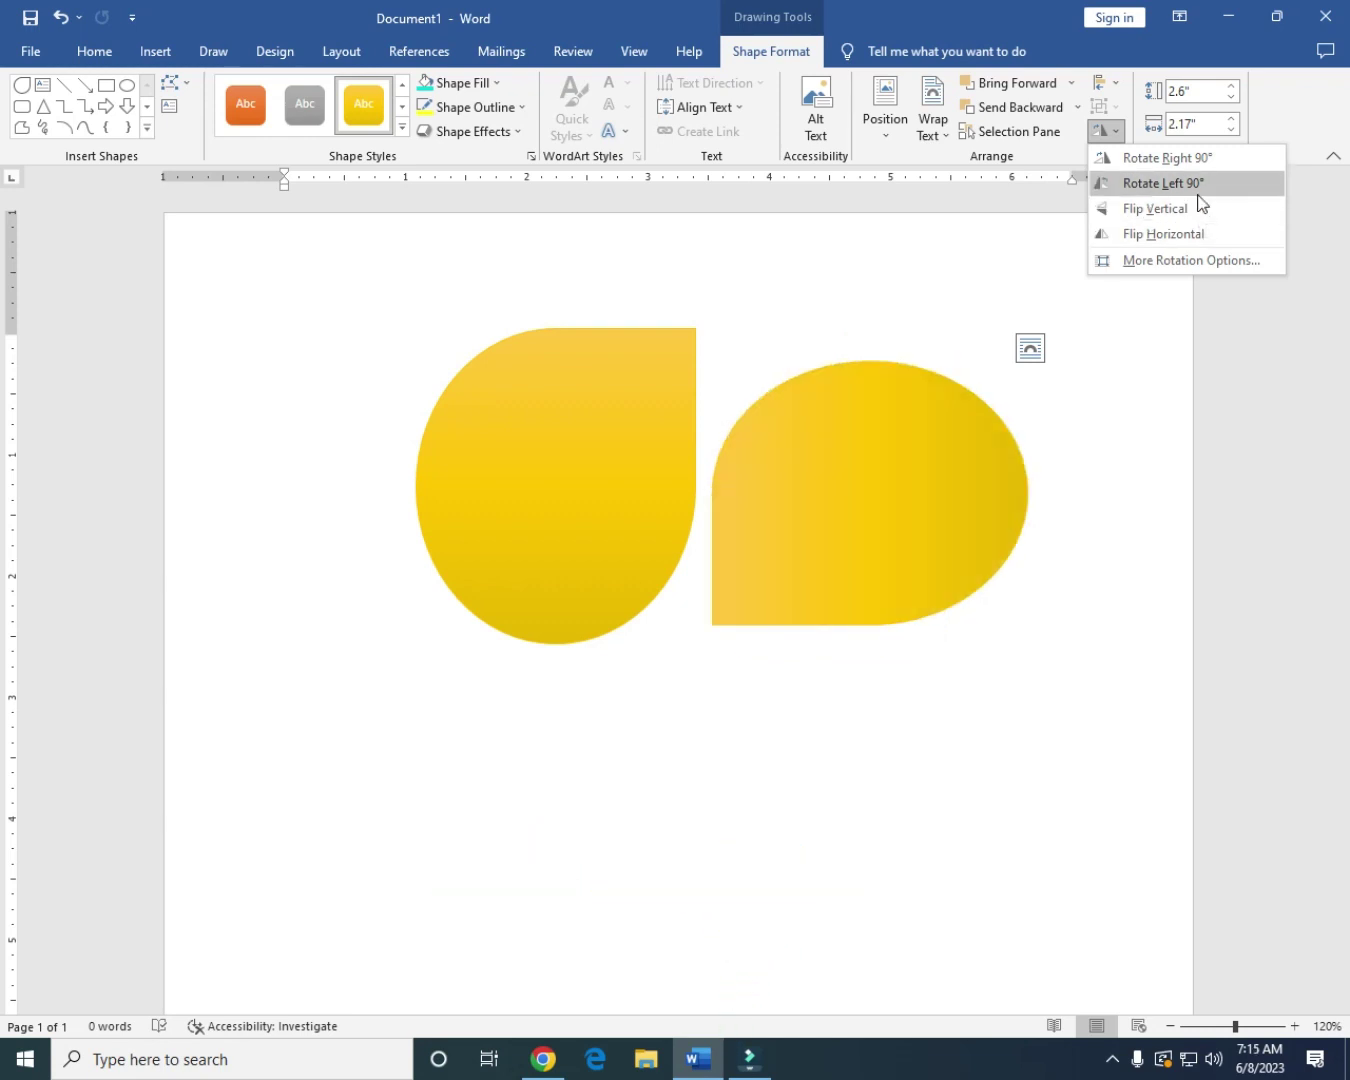
left_click(1211, 160)
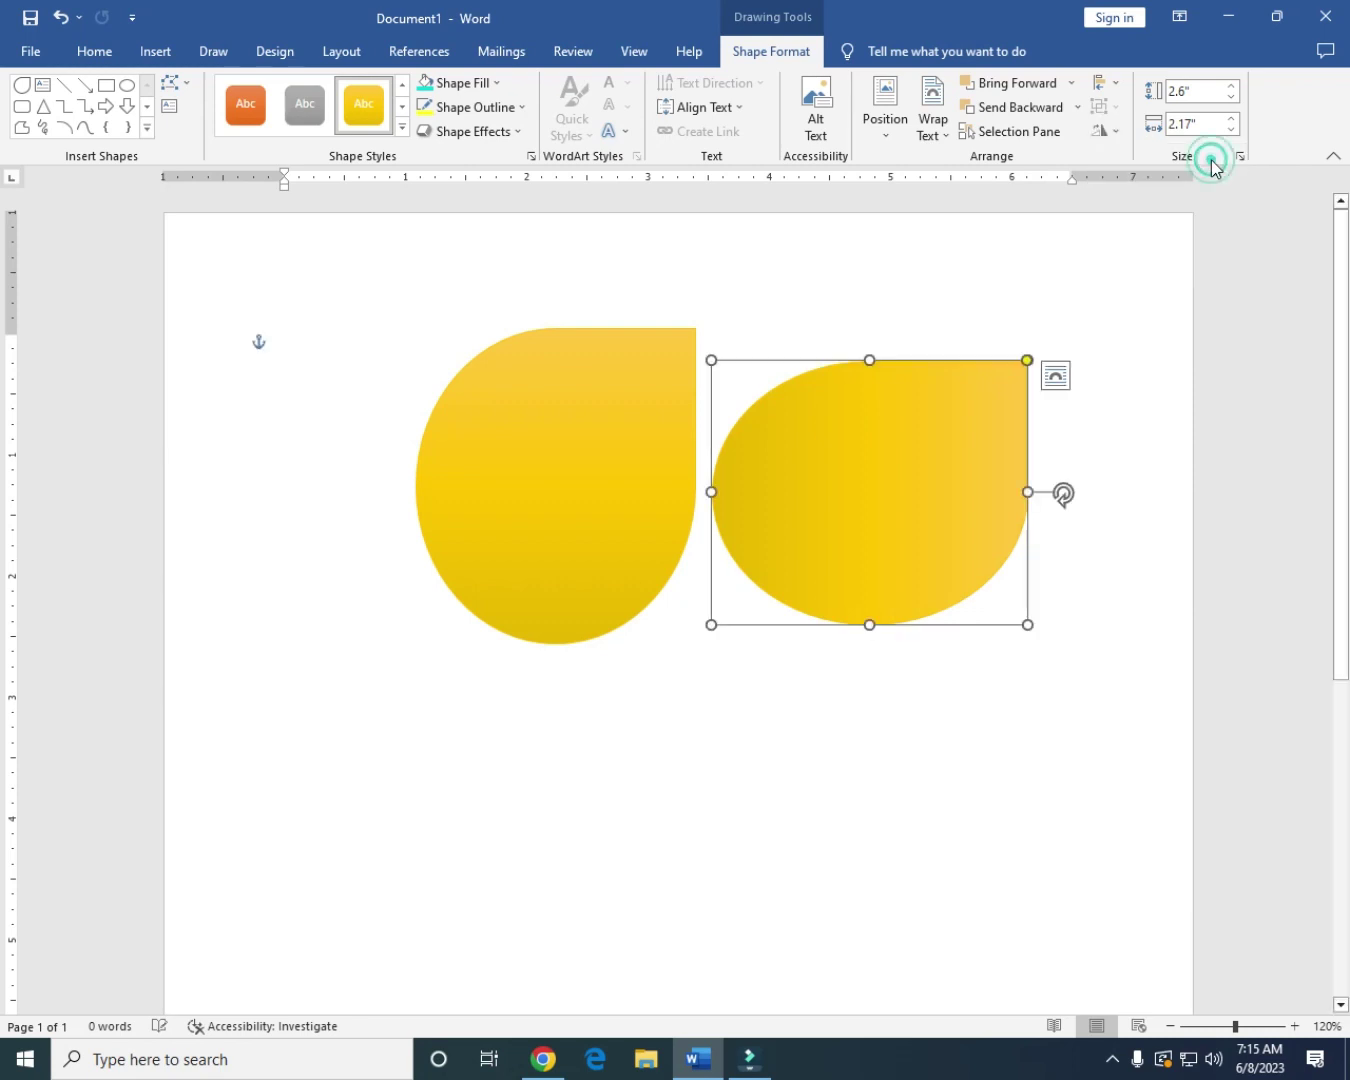
Step: Move the upright teardrop near the left margin and place the rotated teardrop close beside it
left_click_drag(600, 445, 477, 426)
left_click_drag(841, 496, 708, 440)
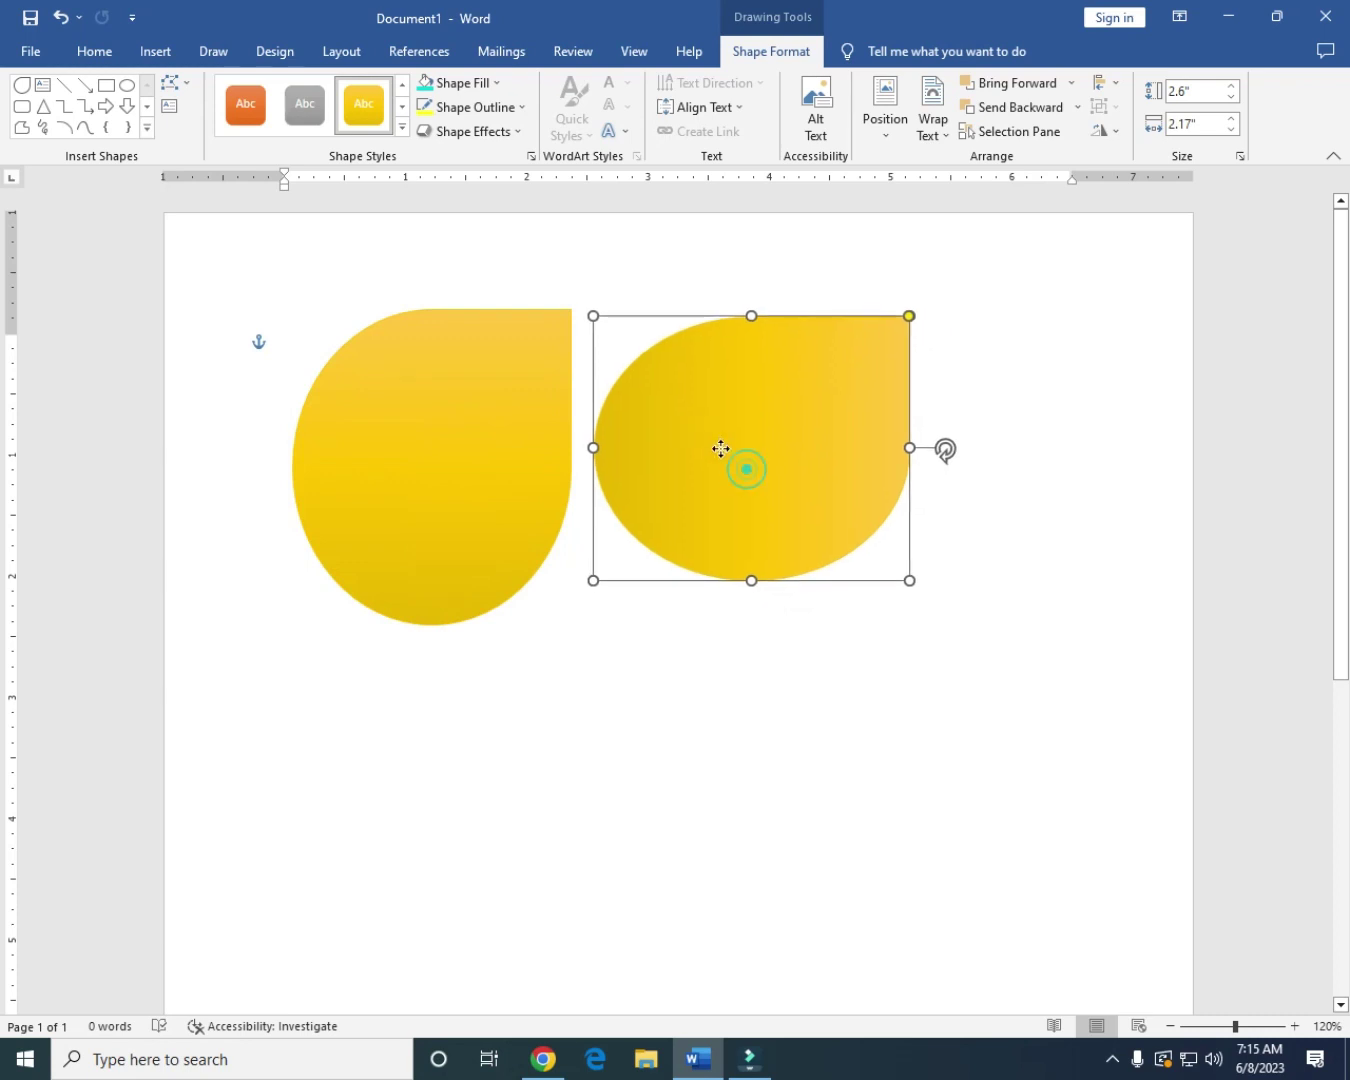
left_click(975, 627)
left_click(739, 482)
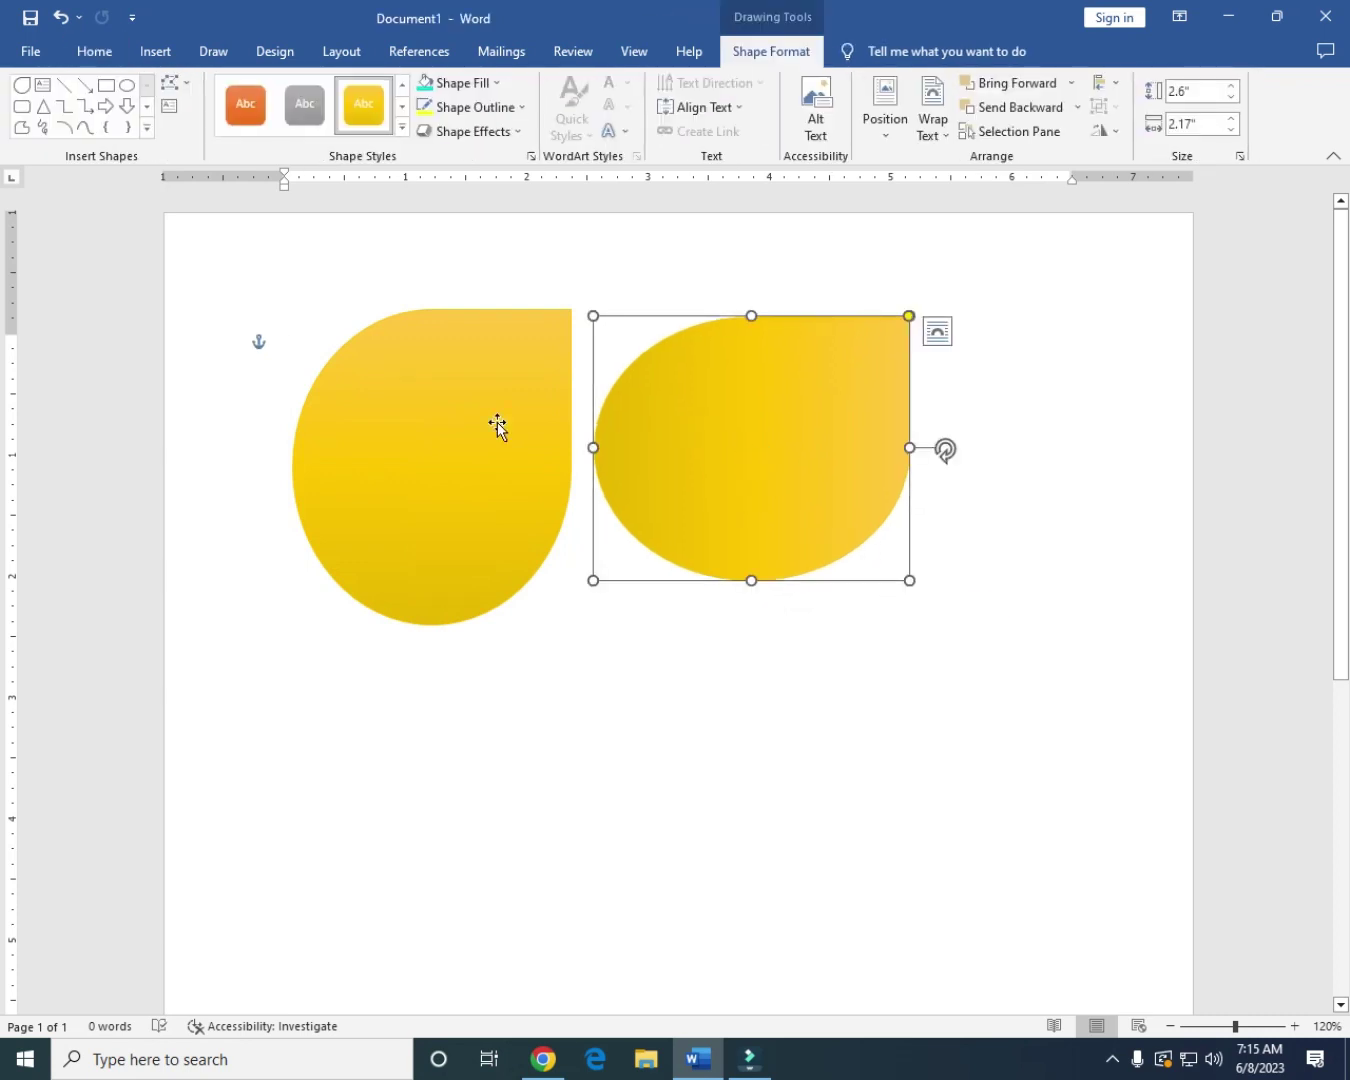
left_click(623, 136)
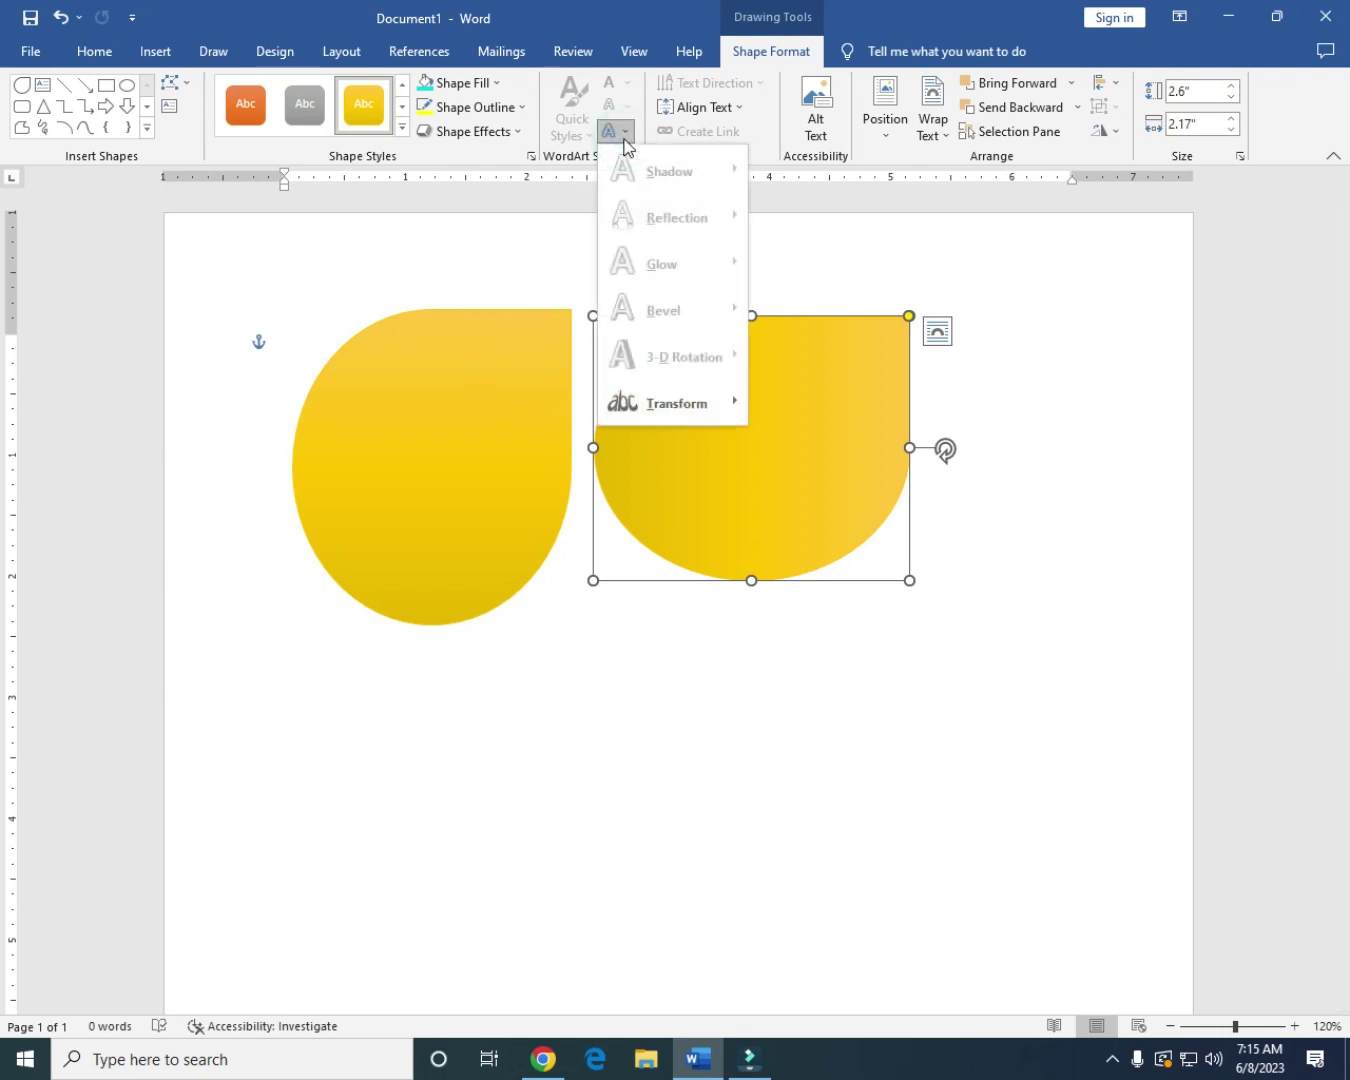
left_click(789, 496)
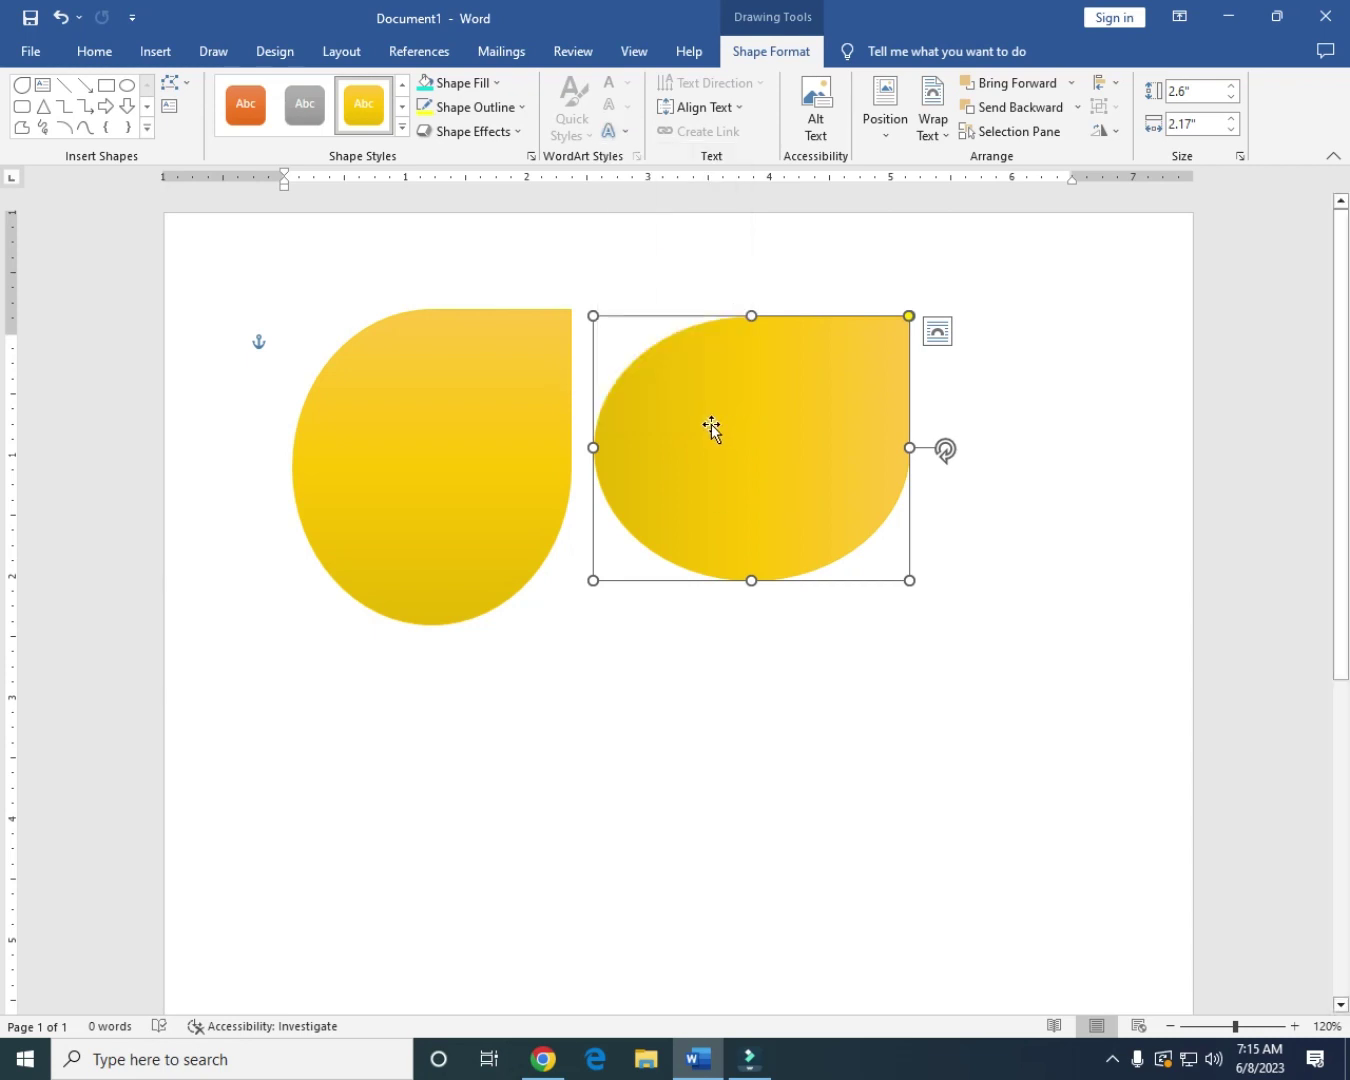
Step: Add the text "dskflsdkfsjflsfjslkfflkjflsfjksldfdsklflks" inside the rotated teardrop
right_click(712, 426)
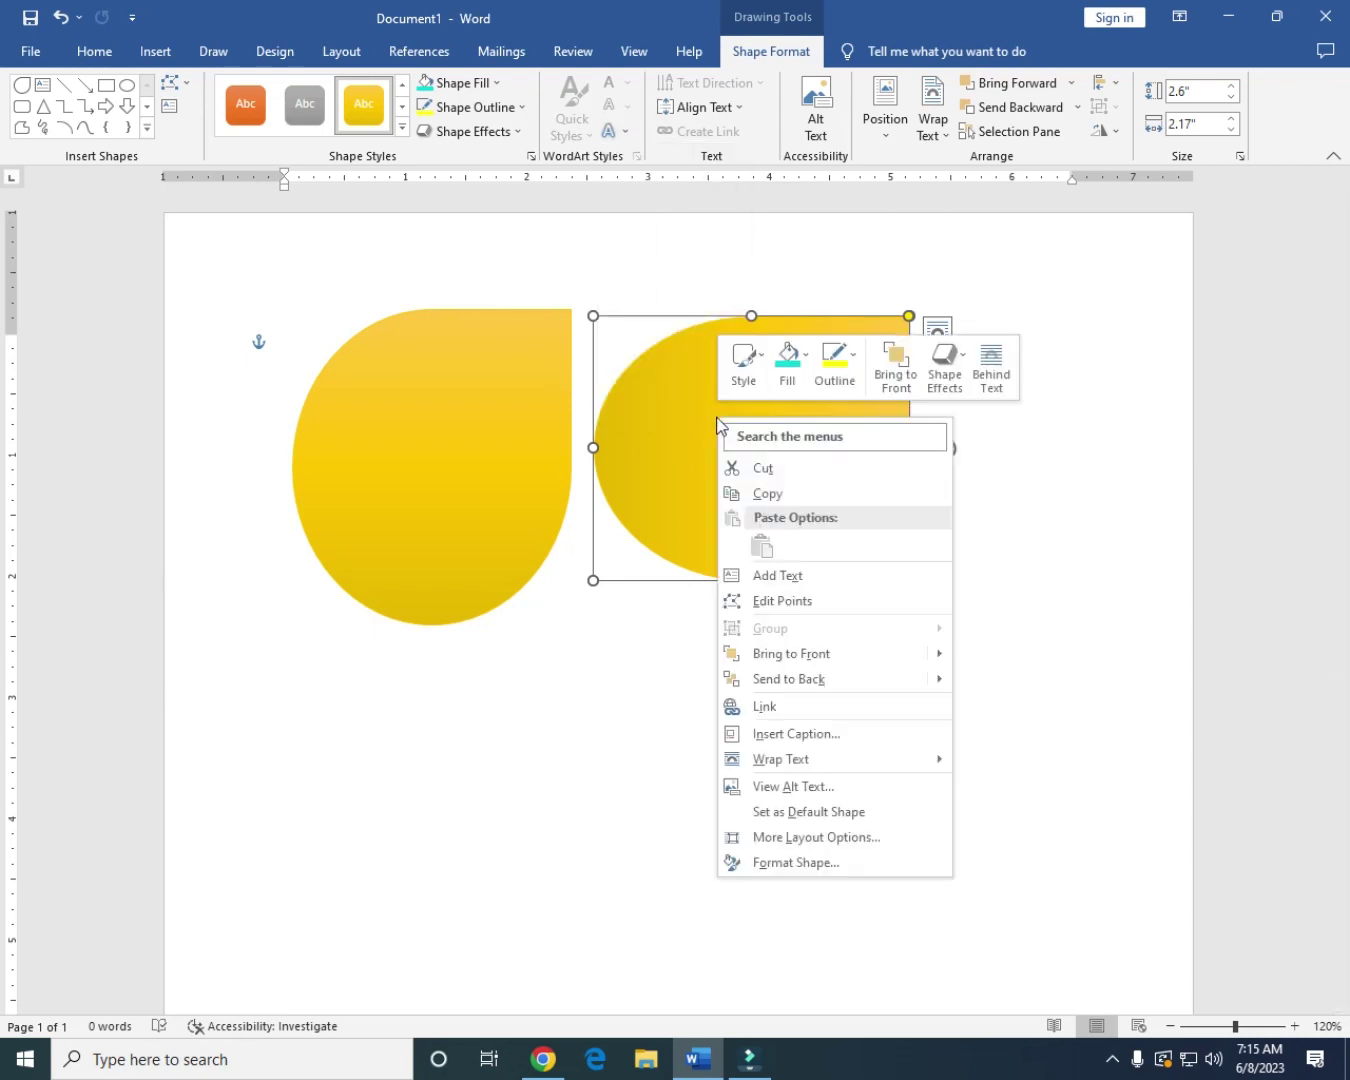
left_click(801, 585)
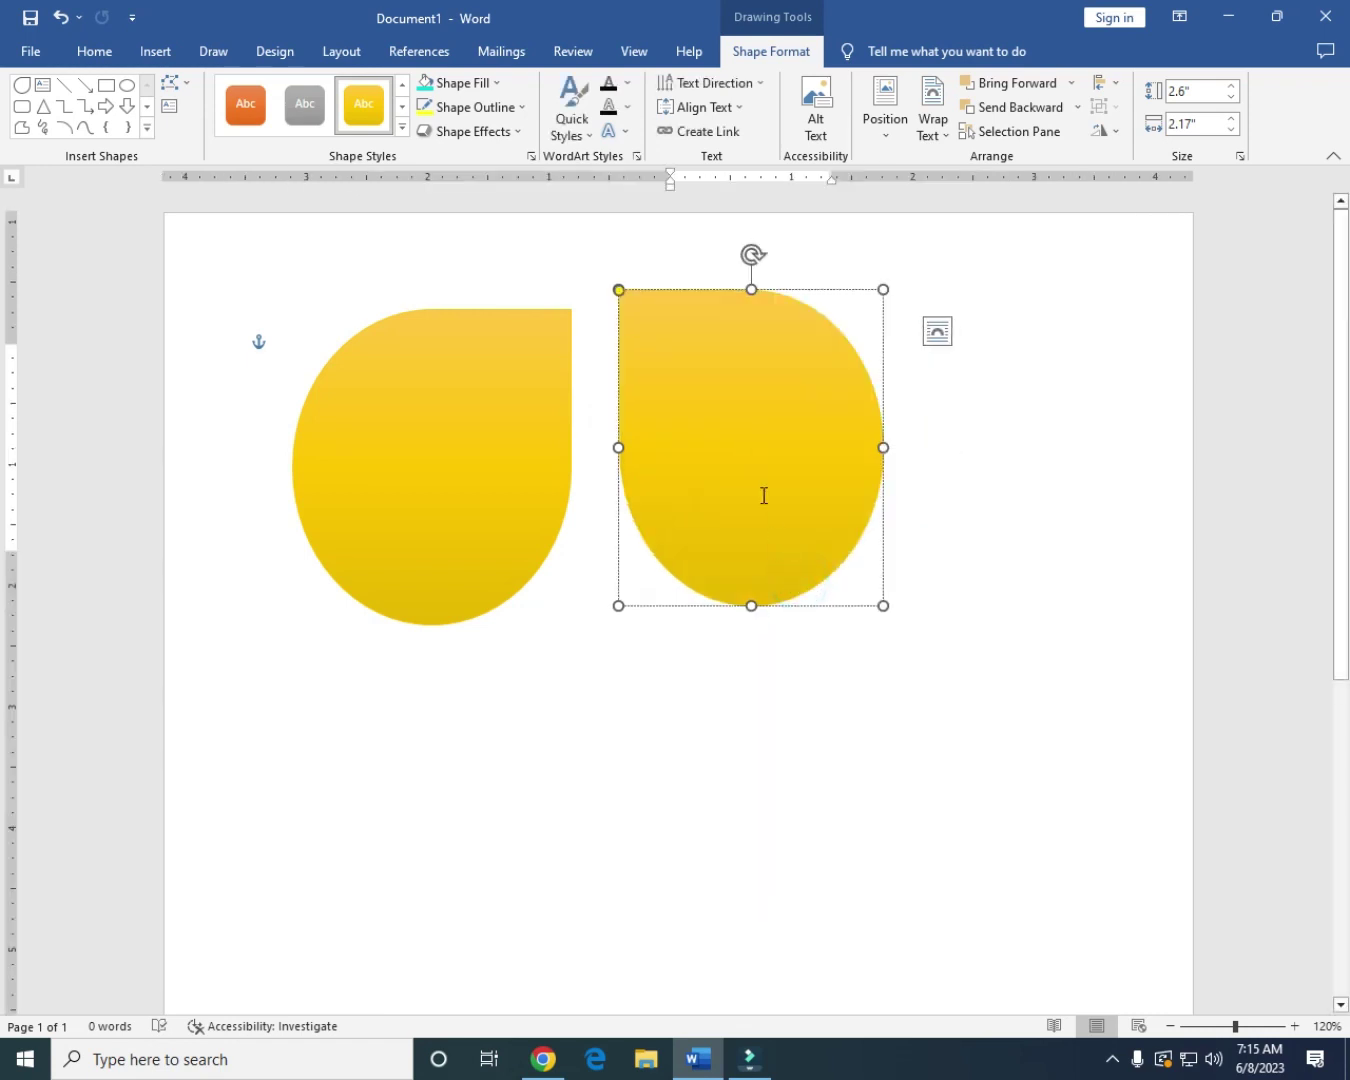
type("dskflsdkfsjflsfjslkfflkjf lsfjksldfdsklflks")
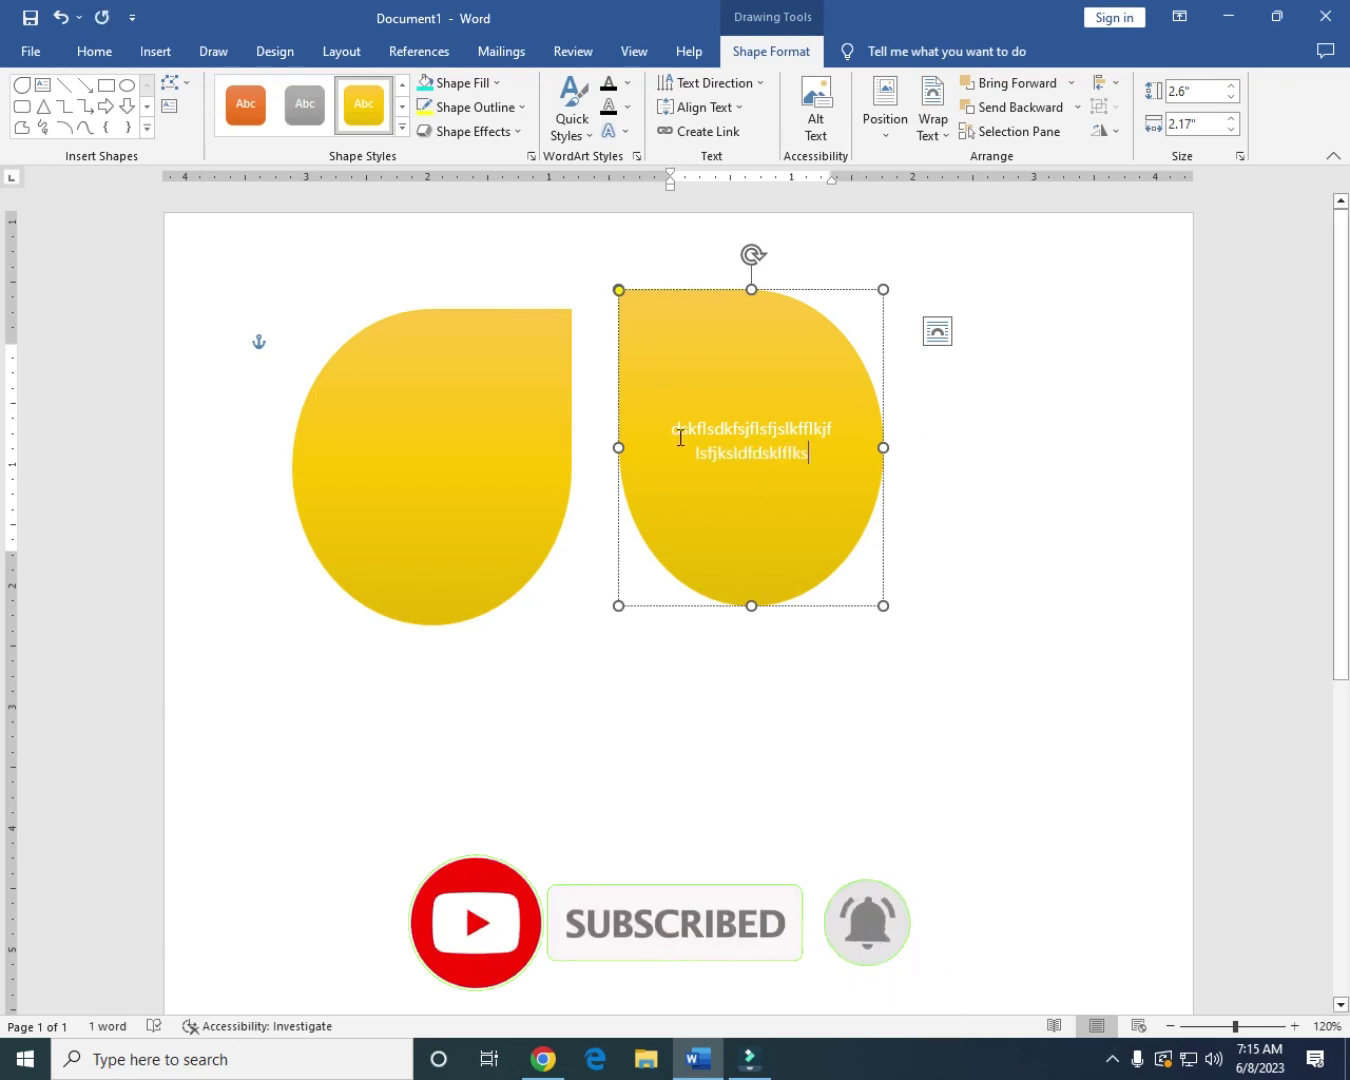
Step: Apply the white WordArt quick style with an orange outline to all the text in the rotated teardrop
left_click_drag(673, 422, 818, 553)
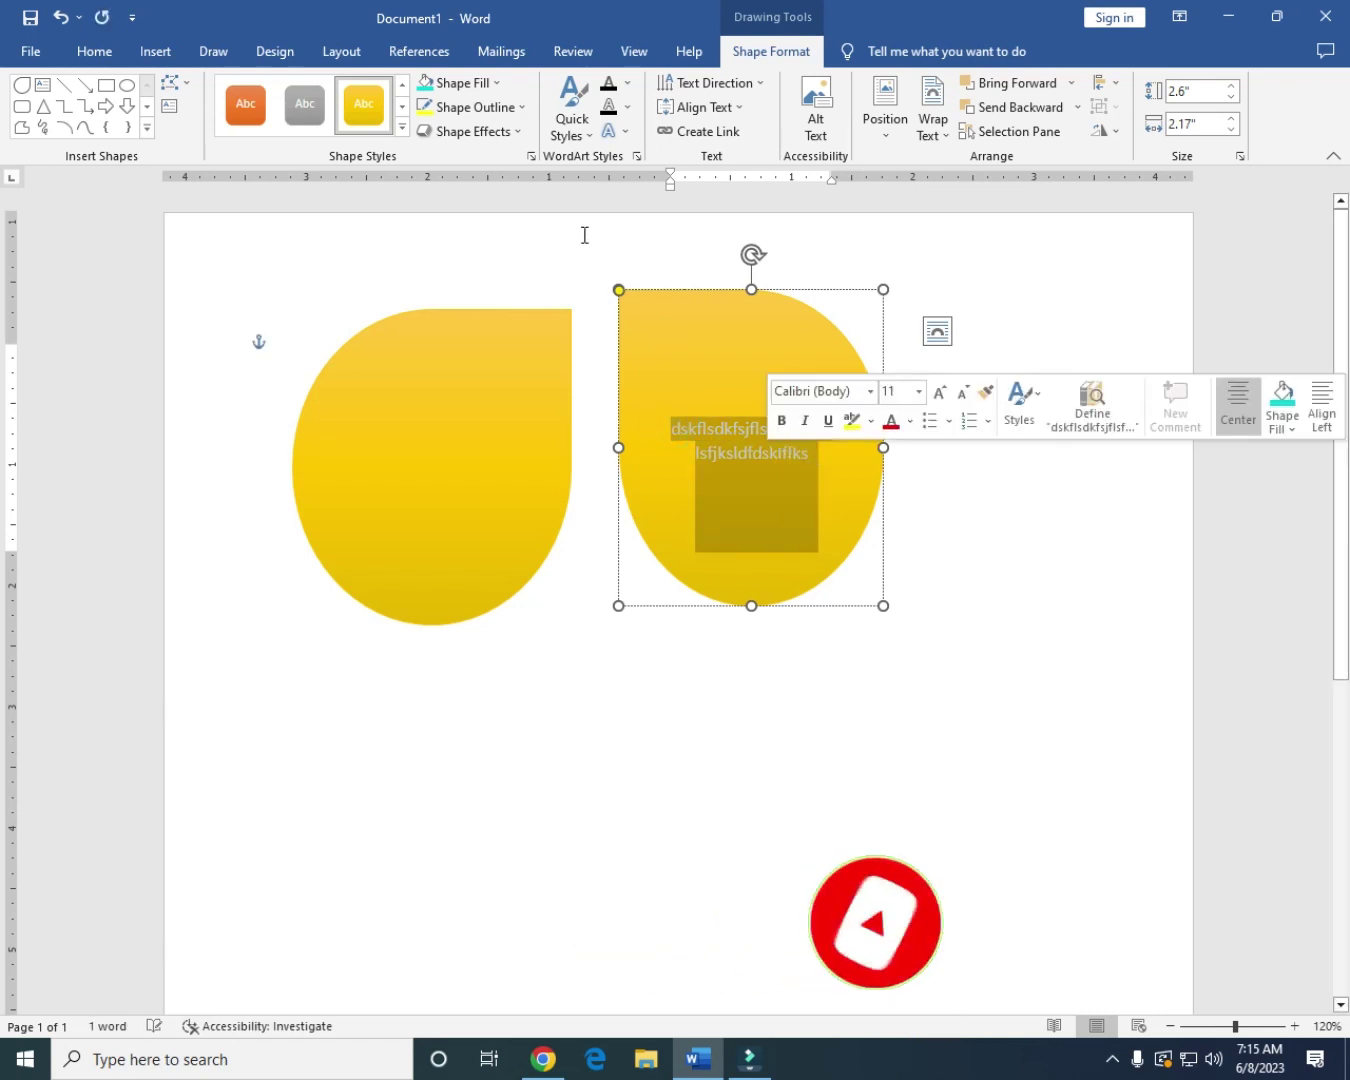
left_click(585, 135)
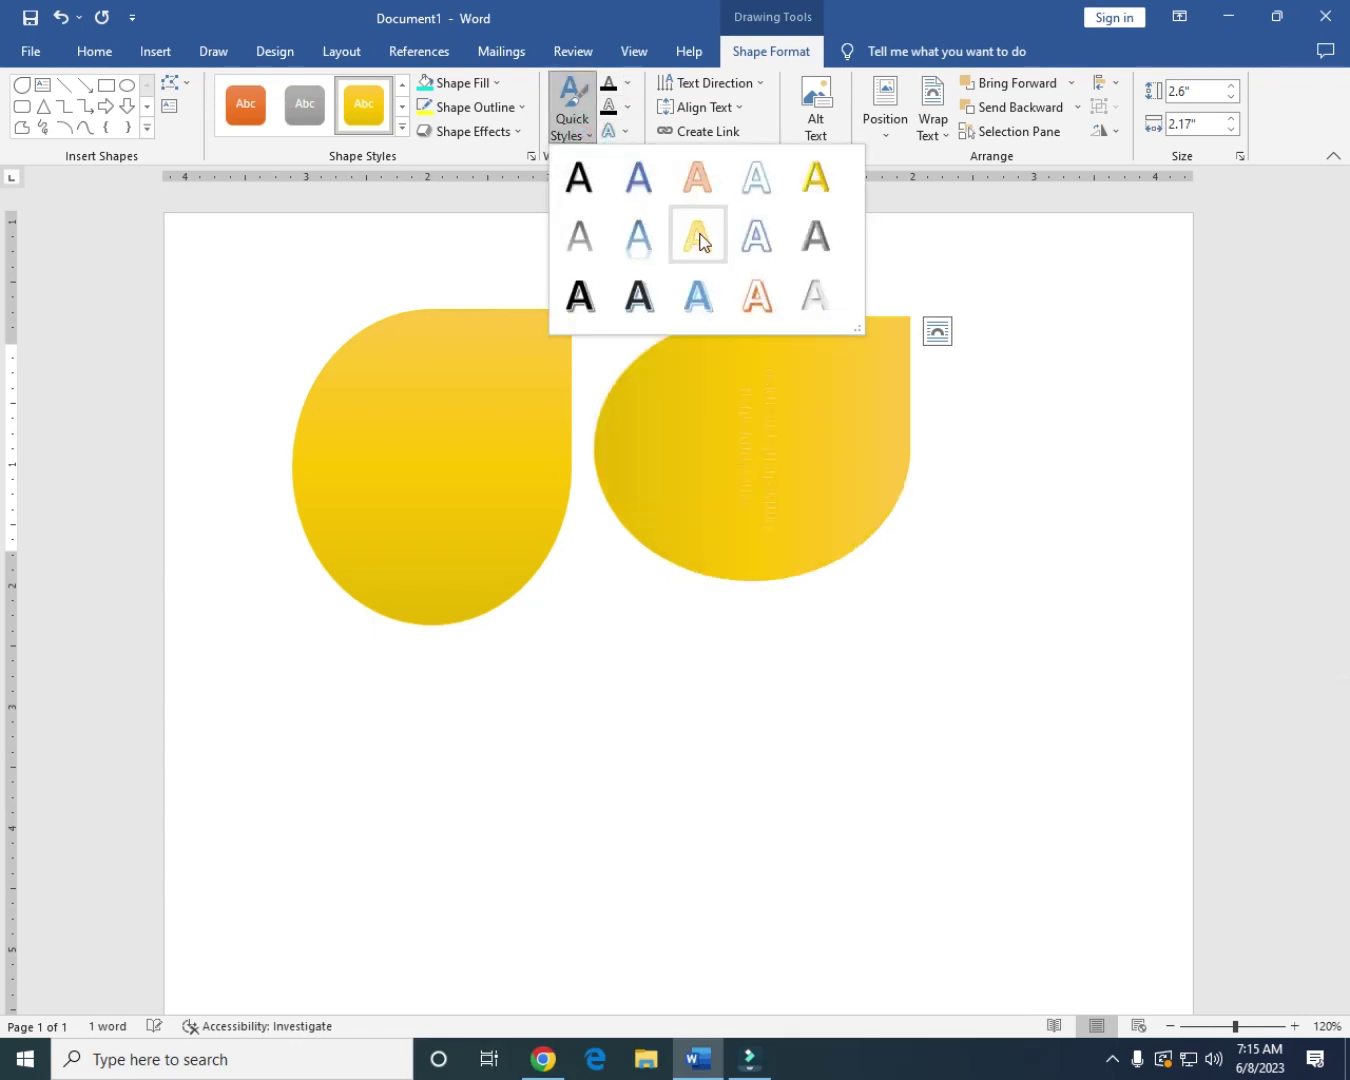
left_click(759, 299)
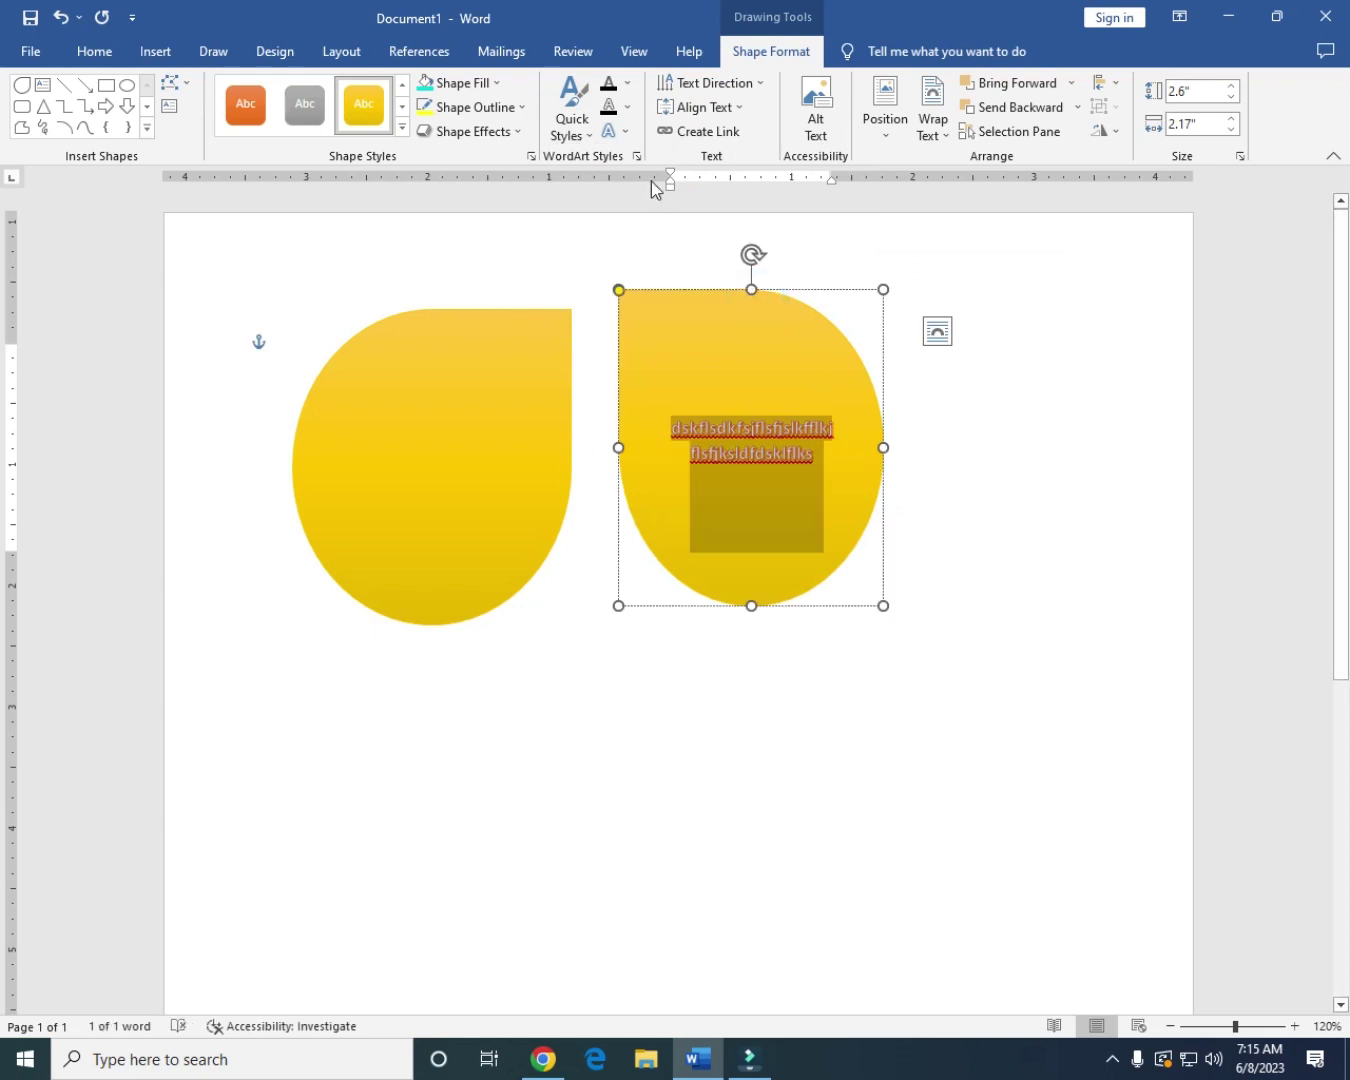
Step: Set the WordArt text's fill to standard red and its outline to a dark blue theme color
left_click(626, 83)
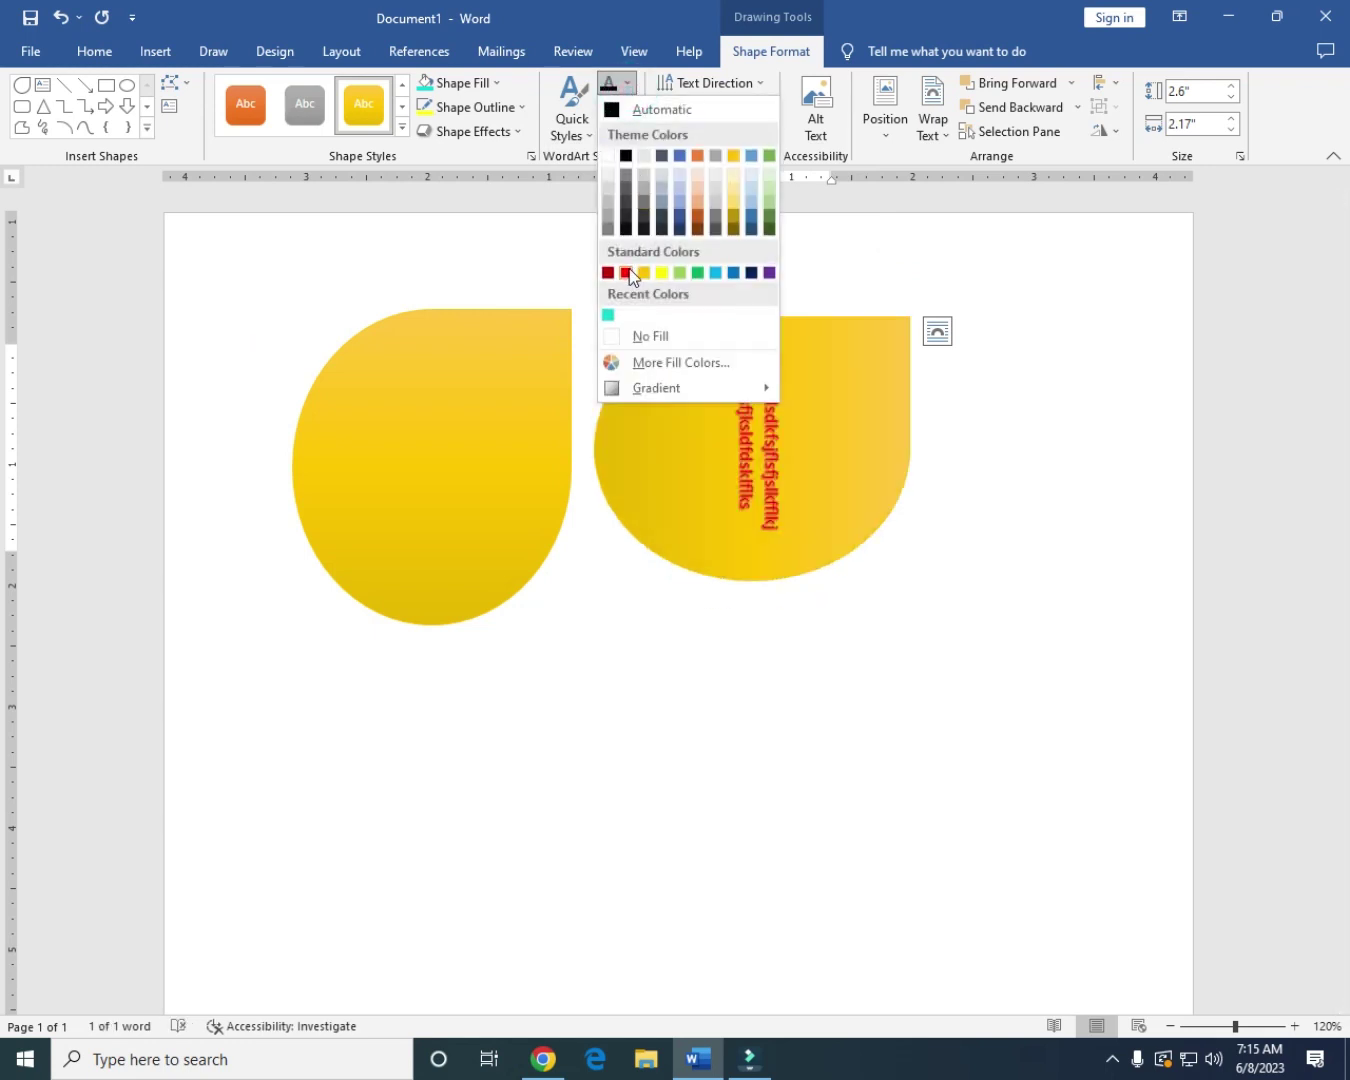
left_click(626, 273)
left_click(624, 107)
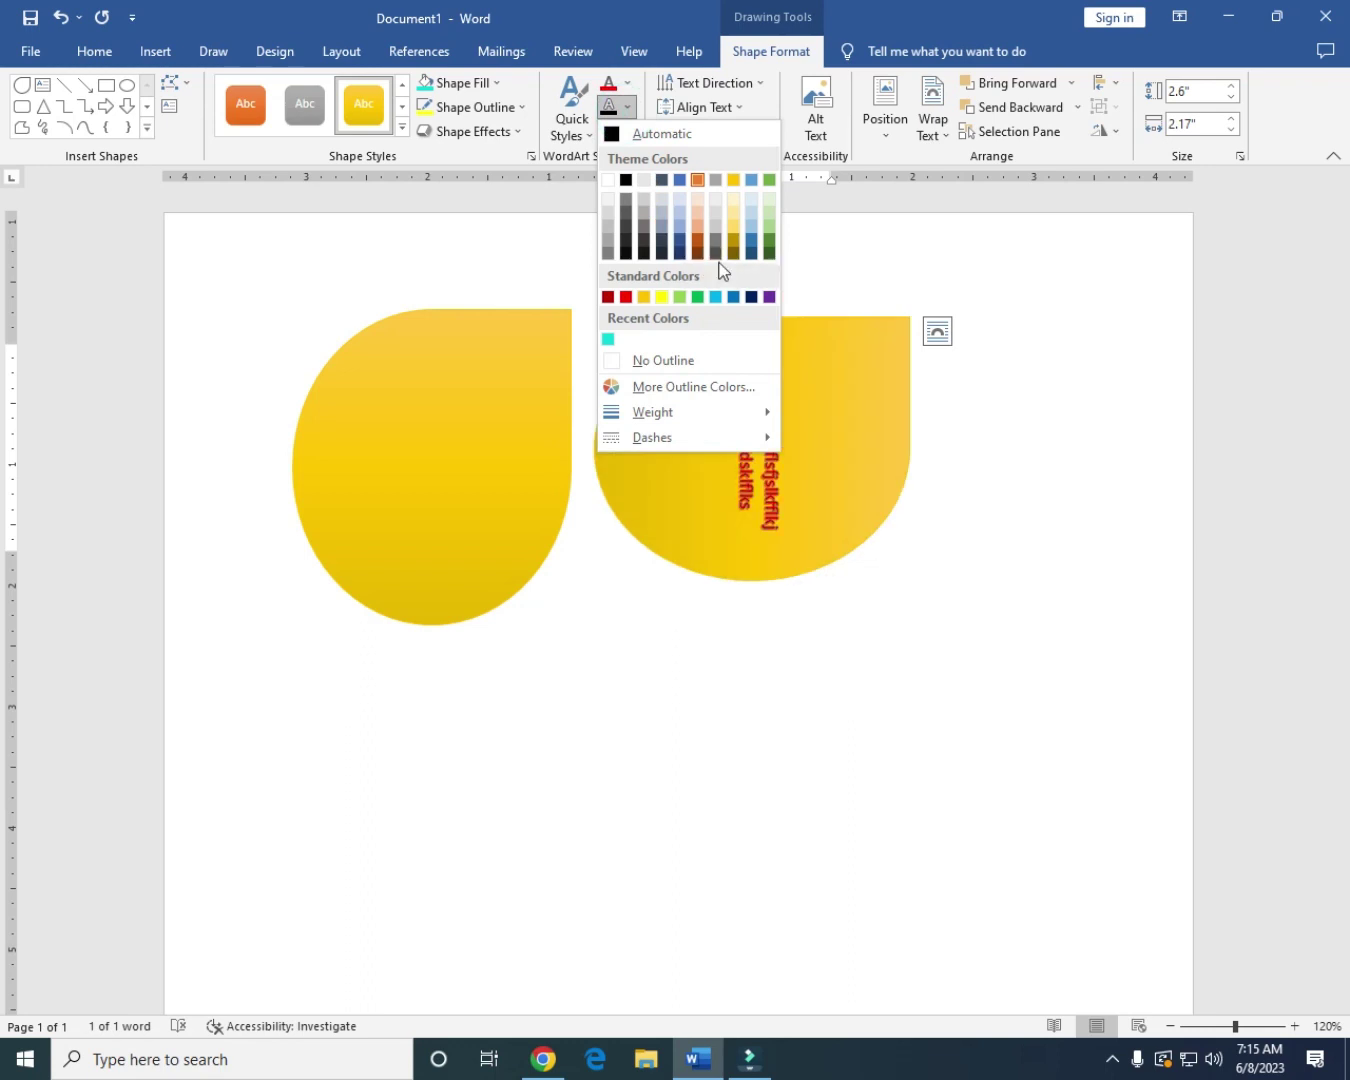
left_click(758, 246)
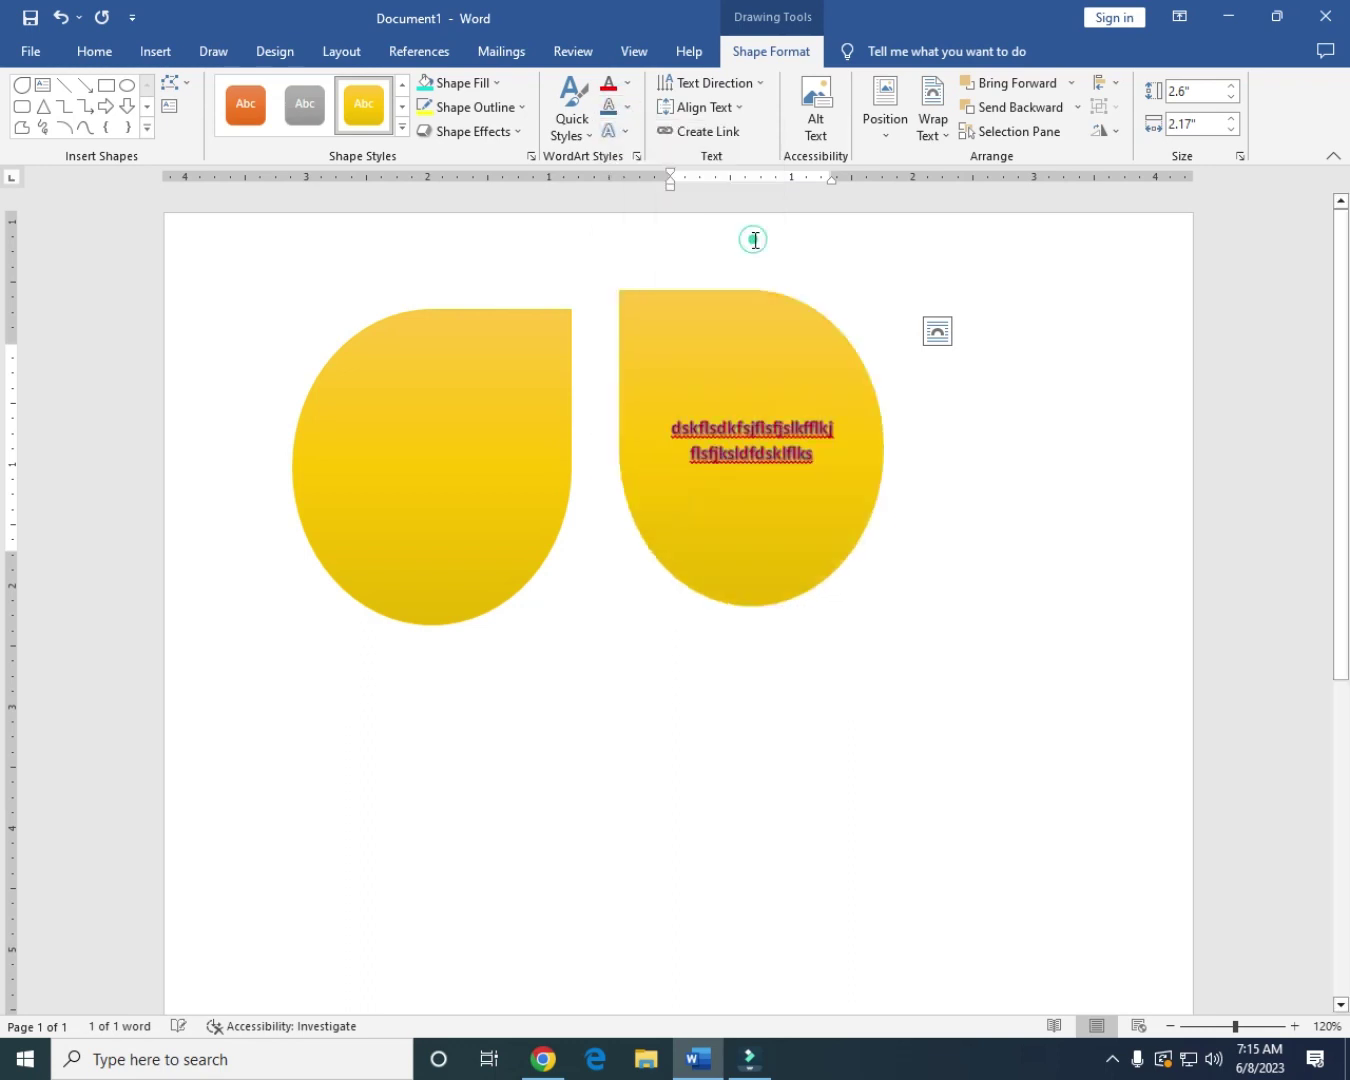
Step: Apply the upward-arching Follow Path transform to the WordArt text in the rotated teardrop and deselect the shape
left_click(616, 131)
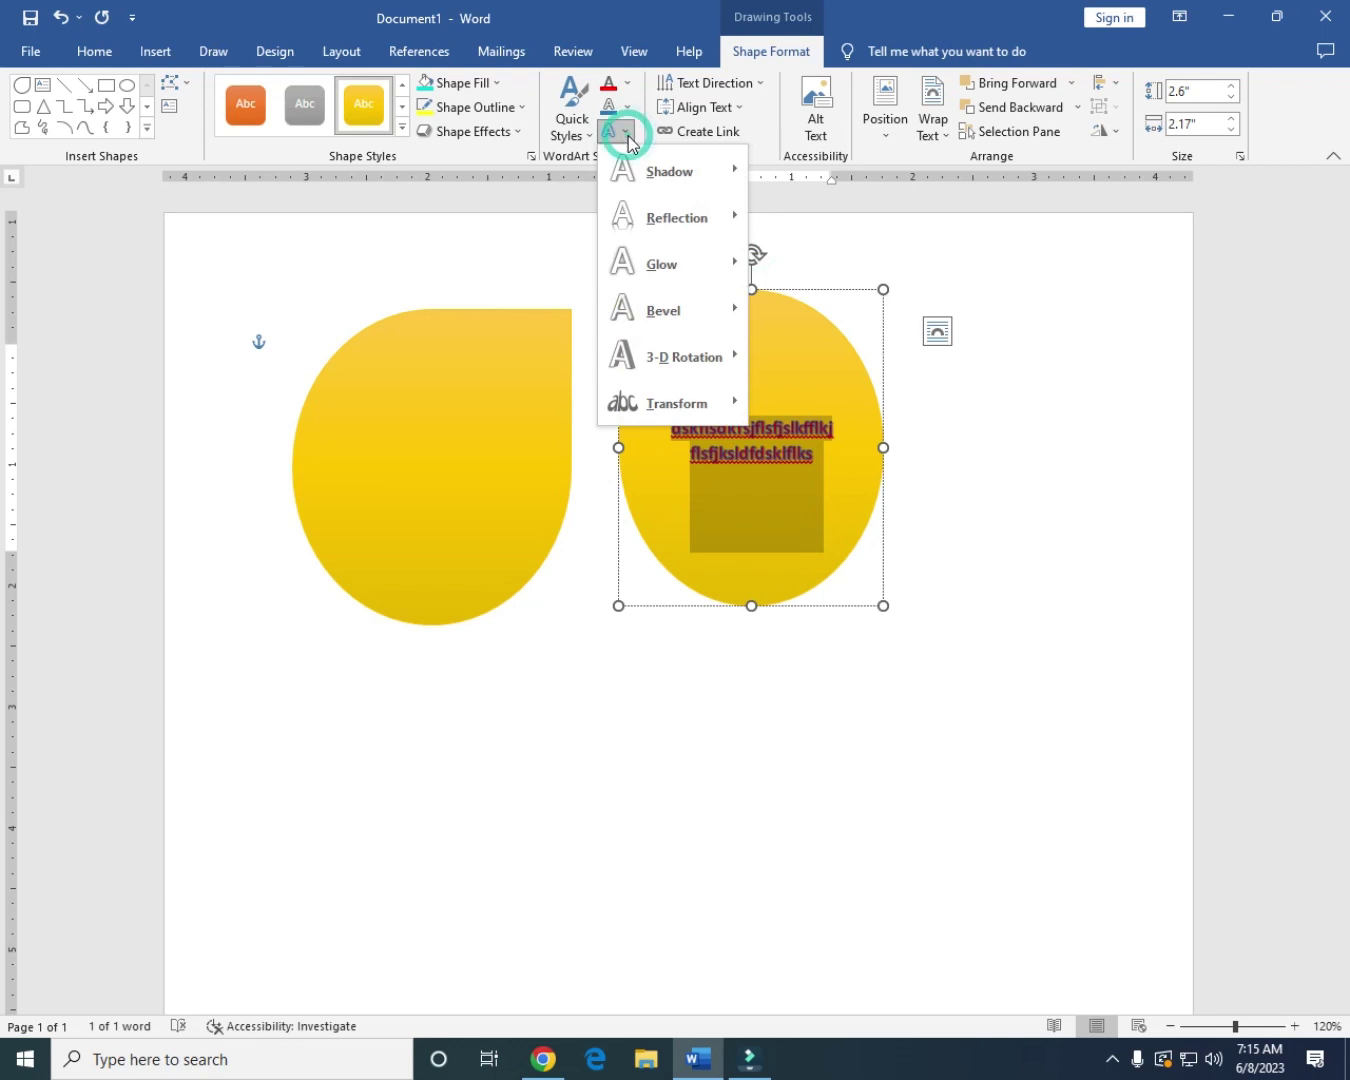
mouse_move(652, 175)
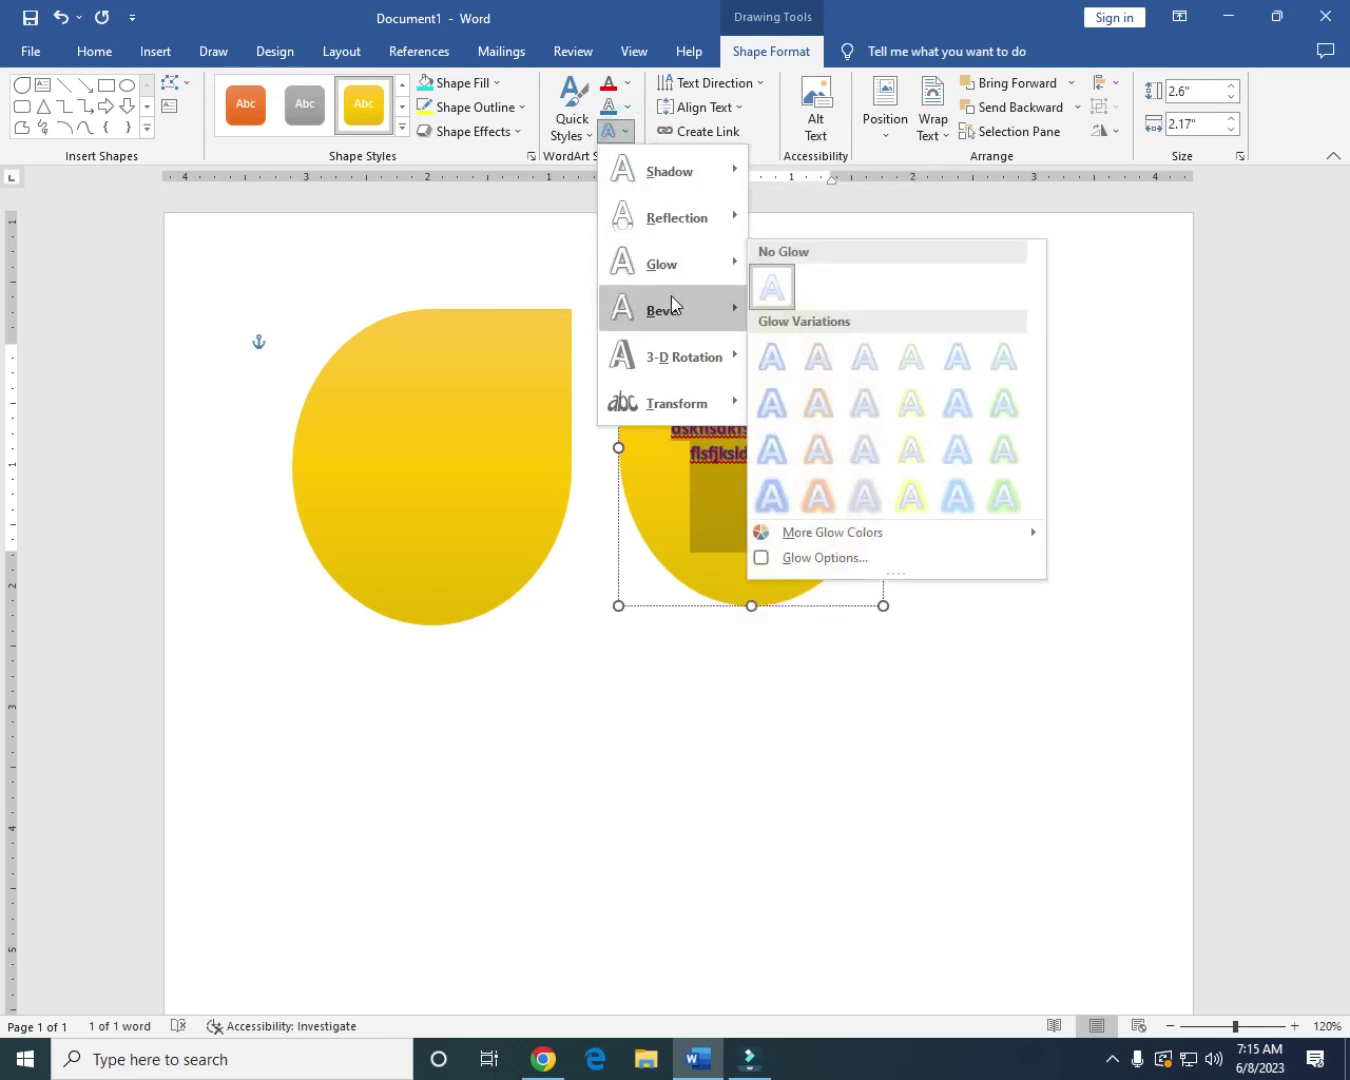
mouse_move(663, 357)
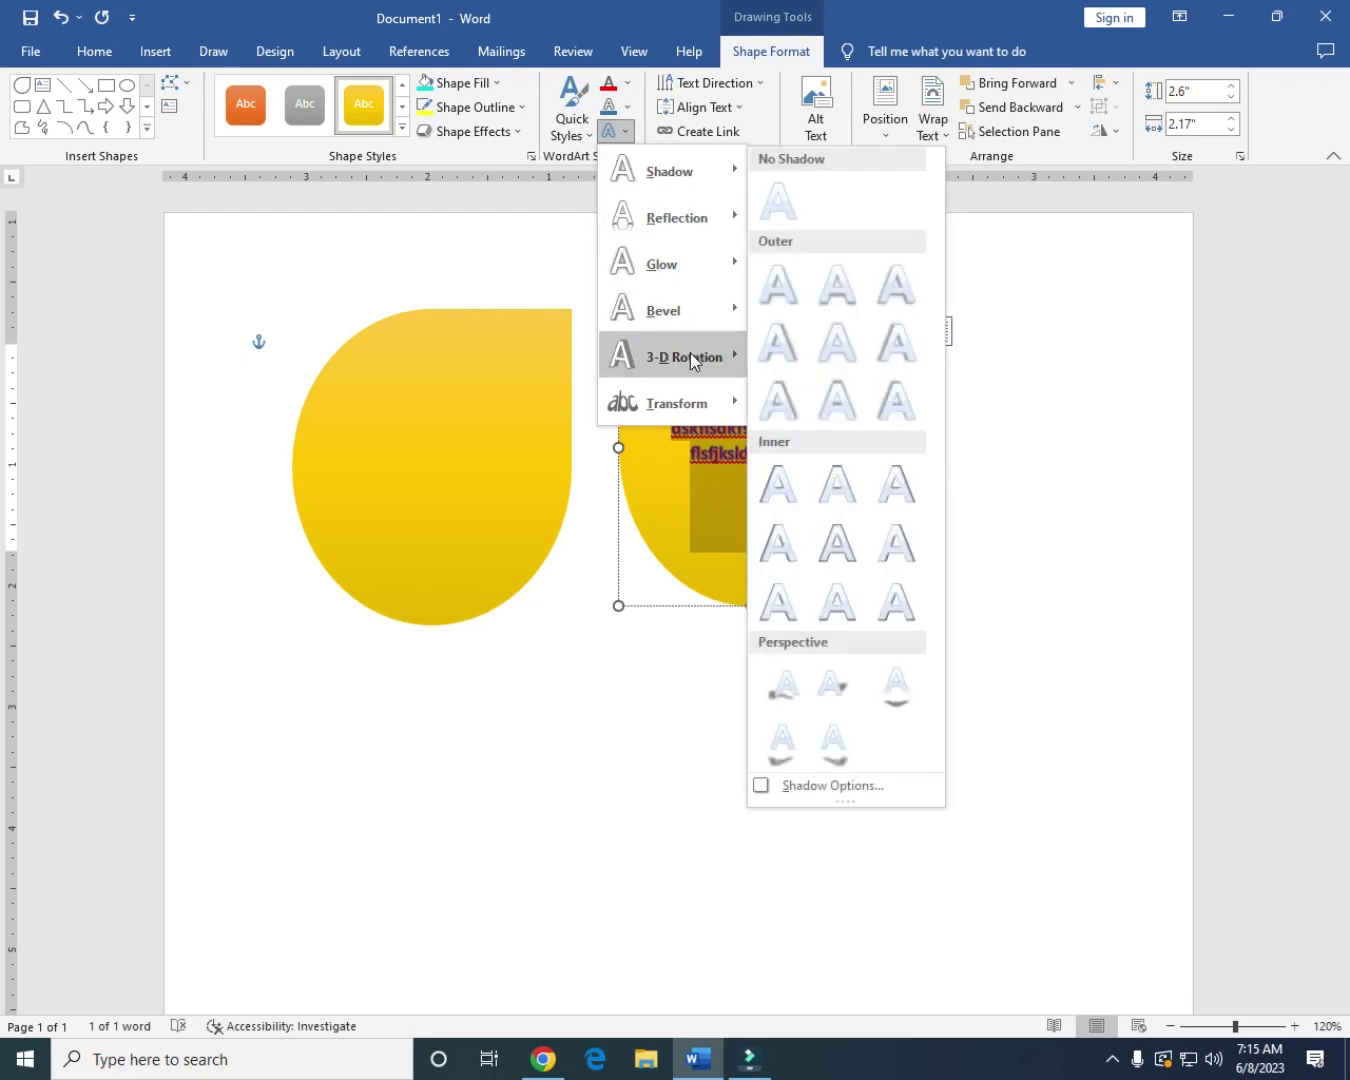
mouse_move(702, 420)
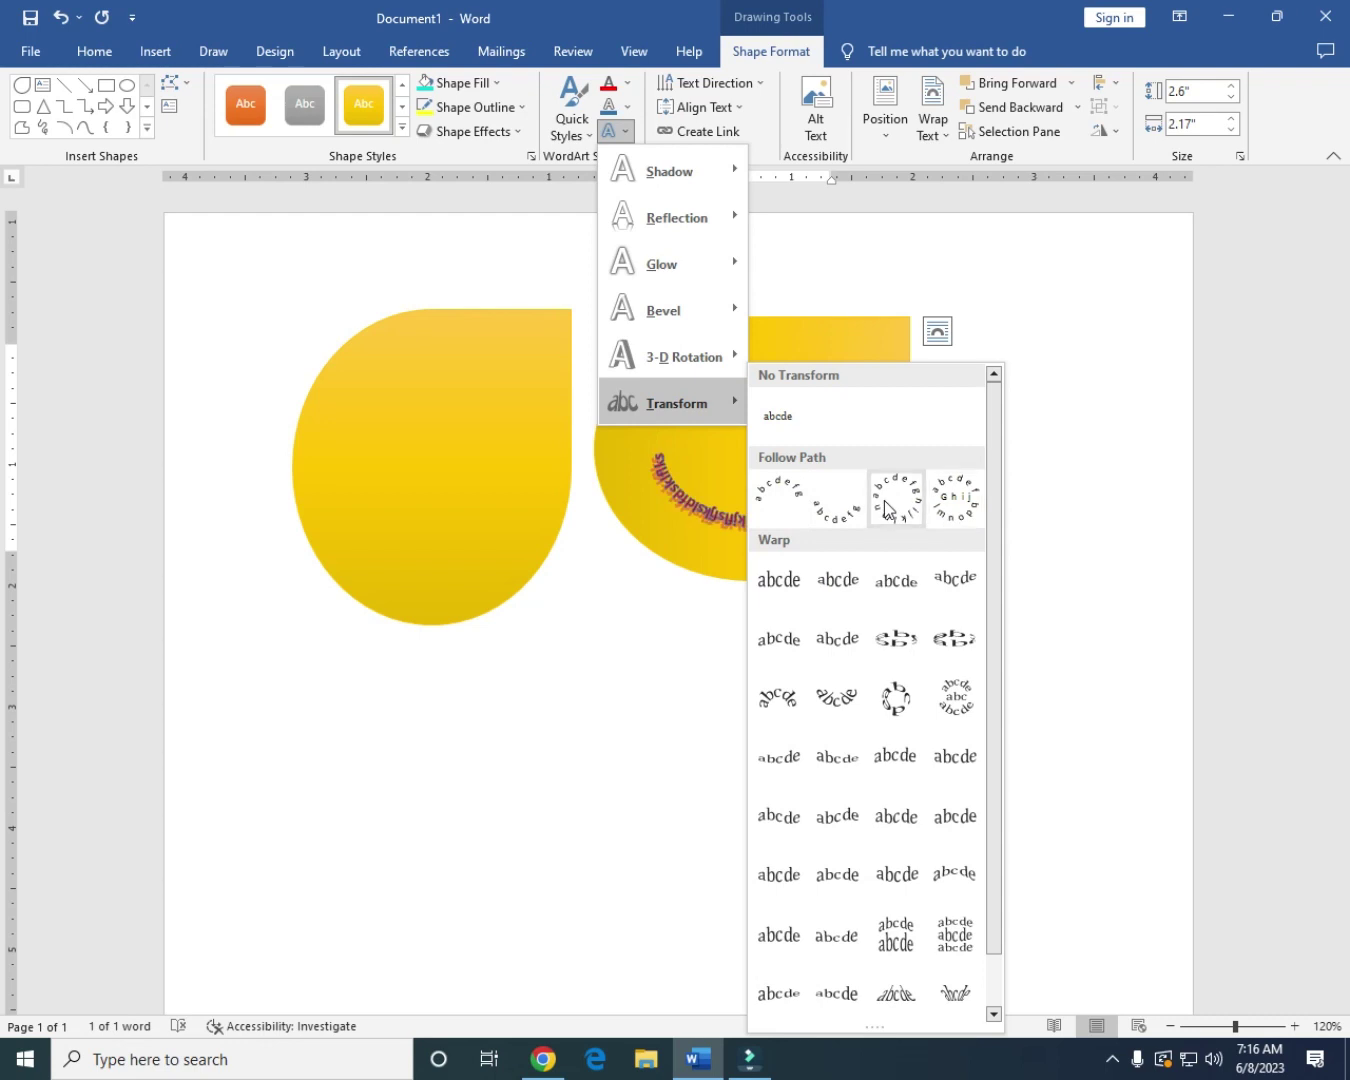
left_click(815, 508)
left_click(800, 491)
left_click(691, 655)
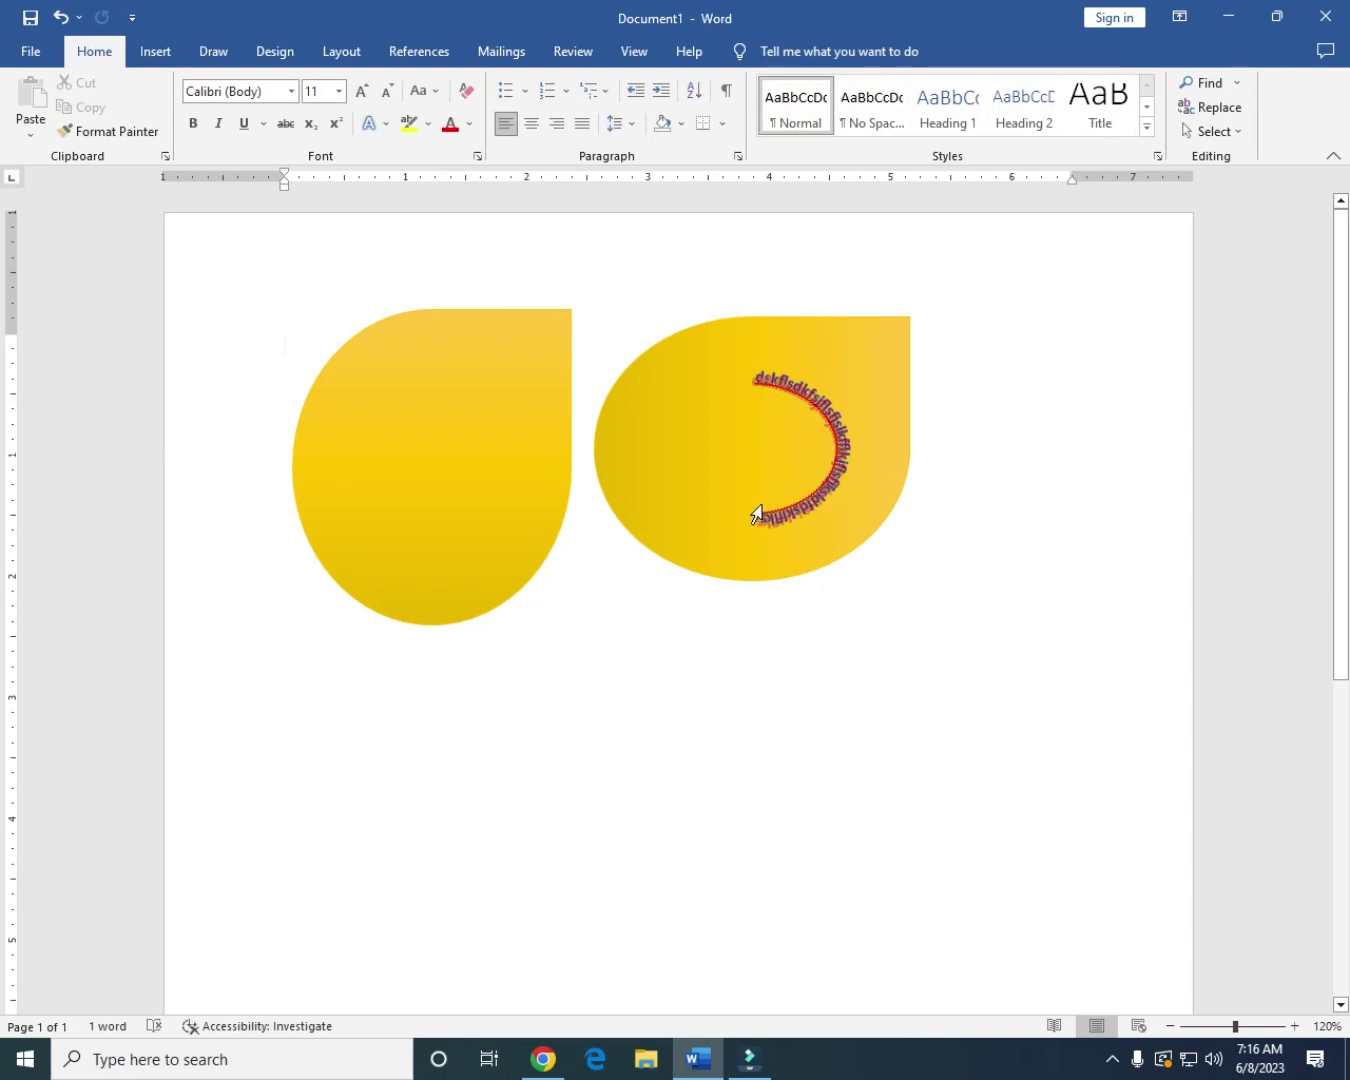
Step: Select the rotated teardrop and open the full gallery of insertable shapes
left_click(866, 376)
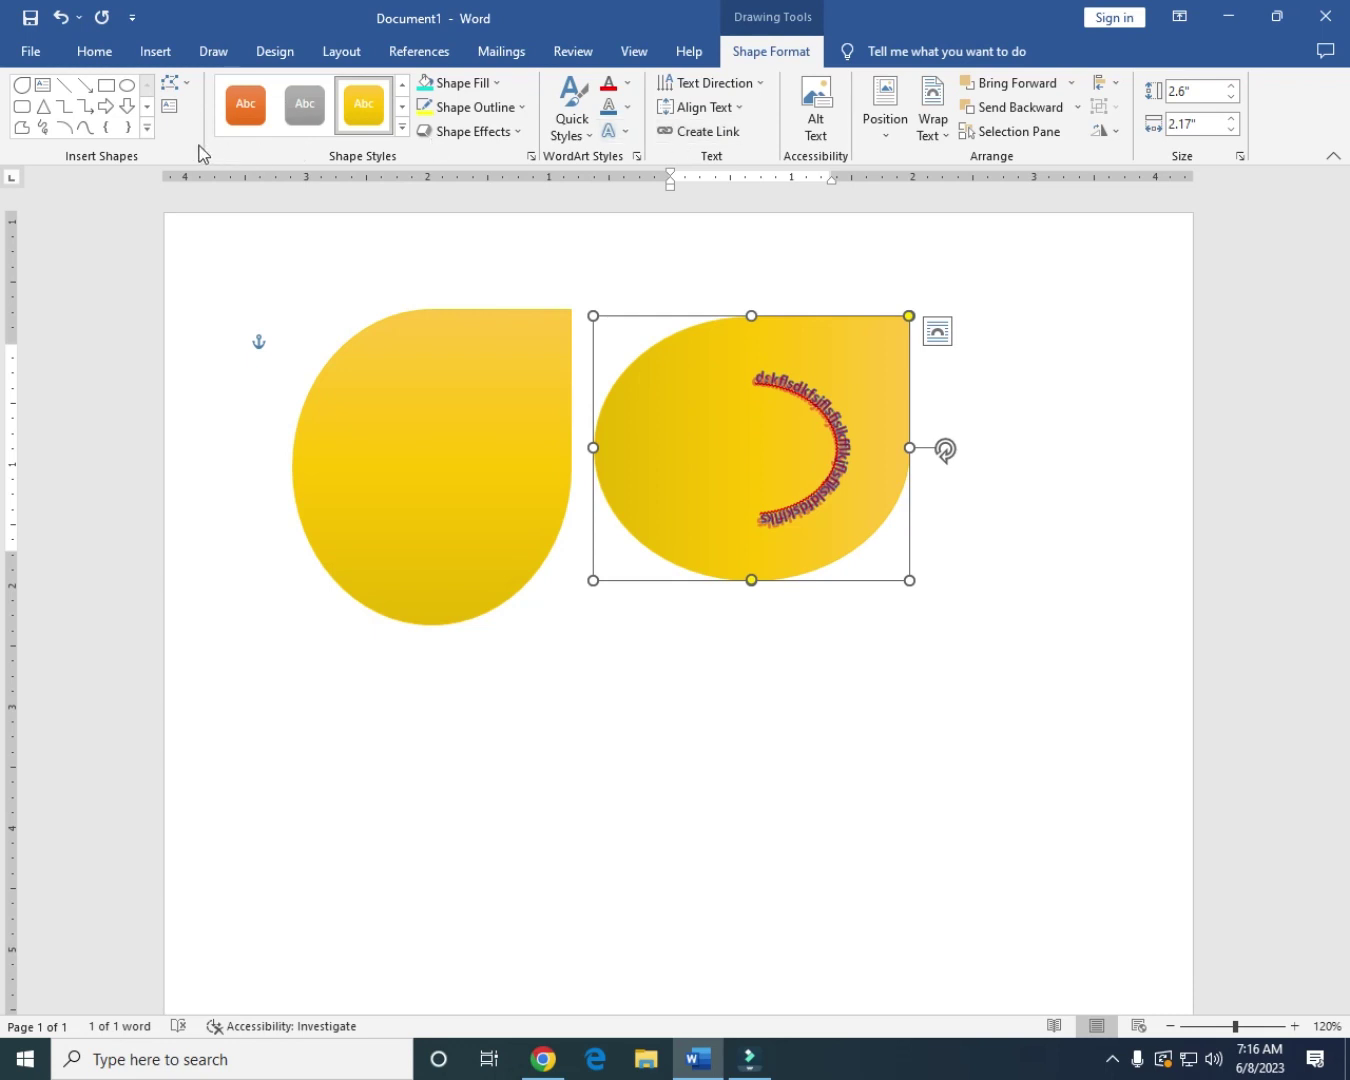
left_click(147, 130)
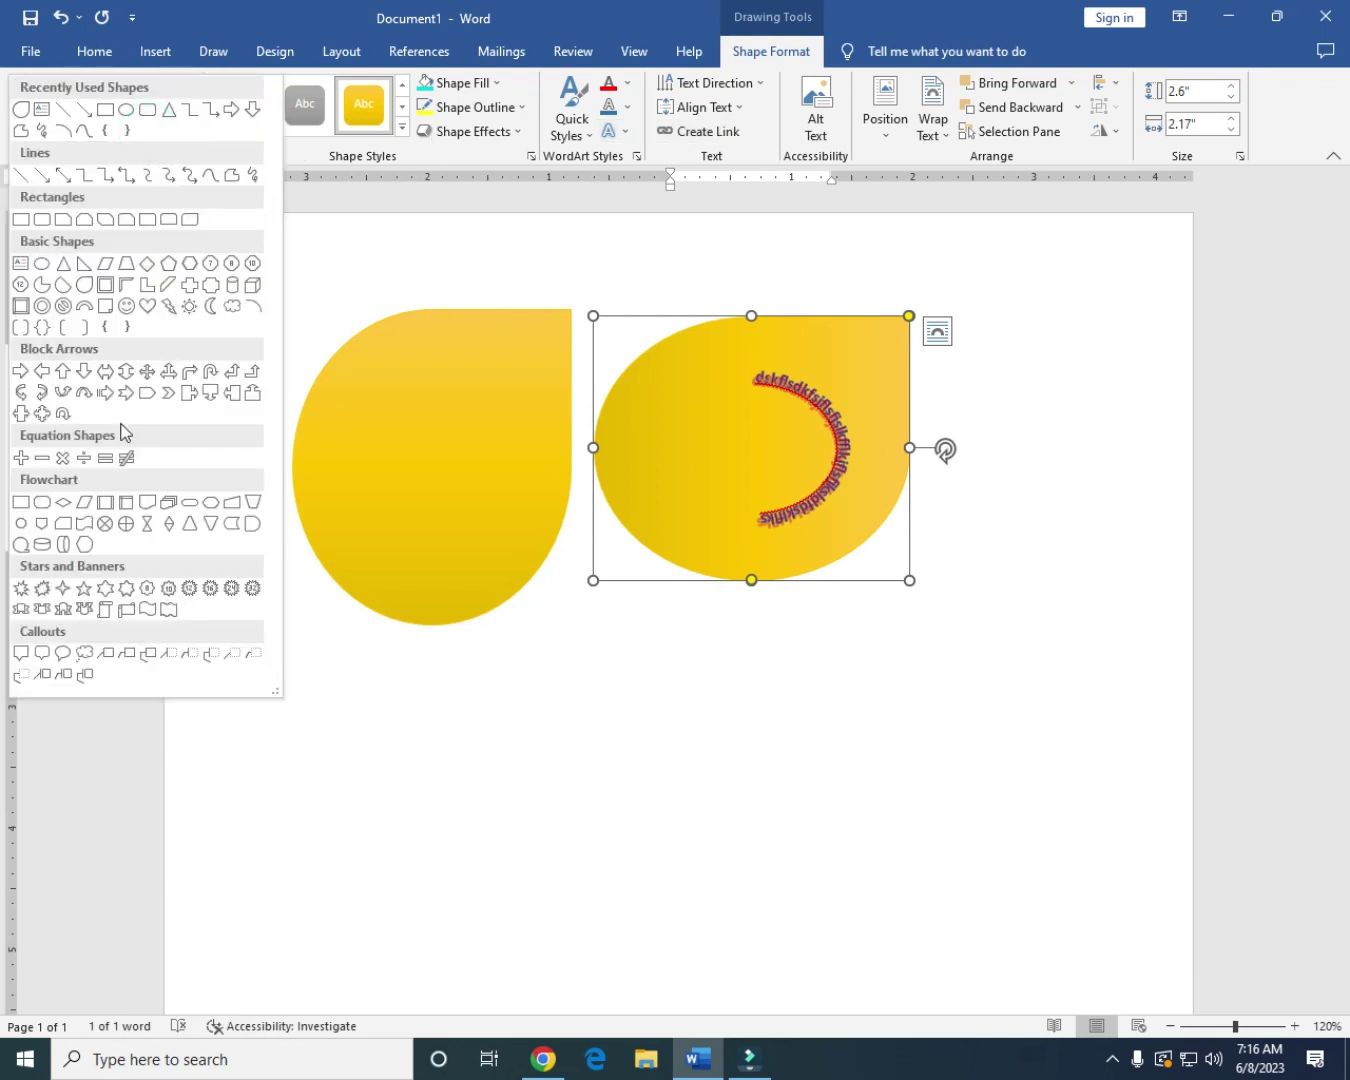